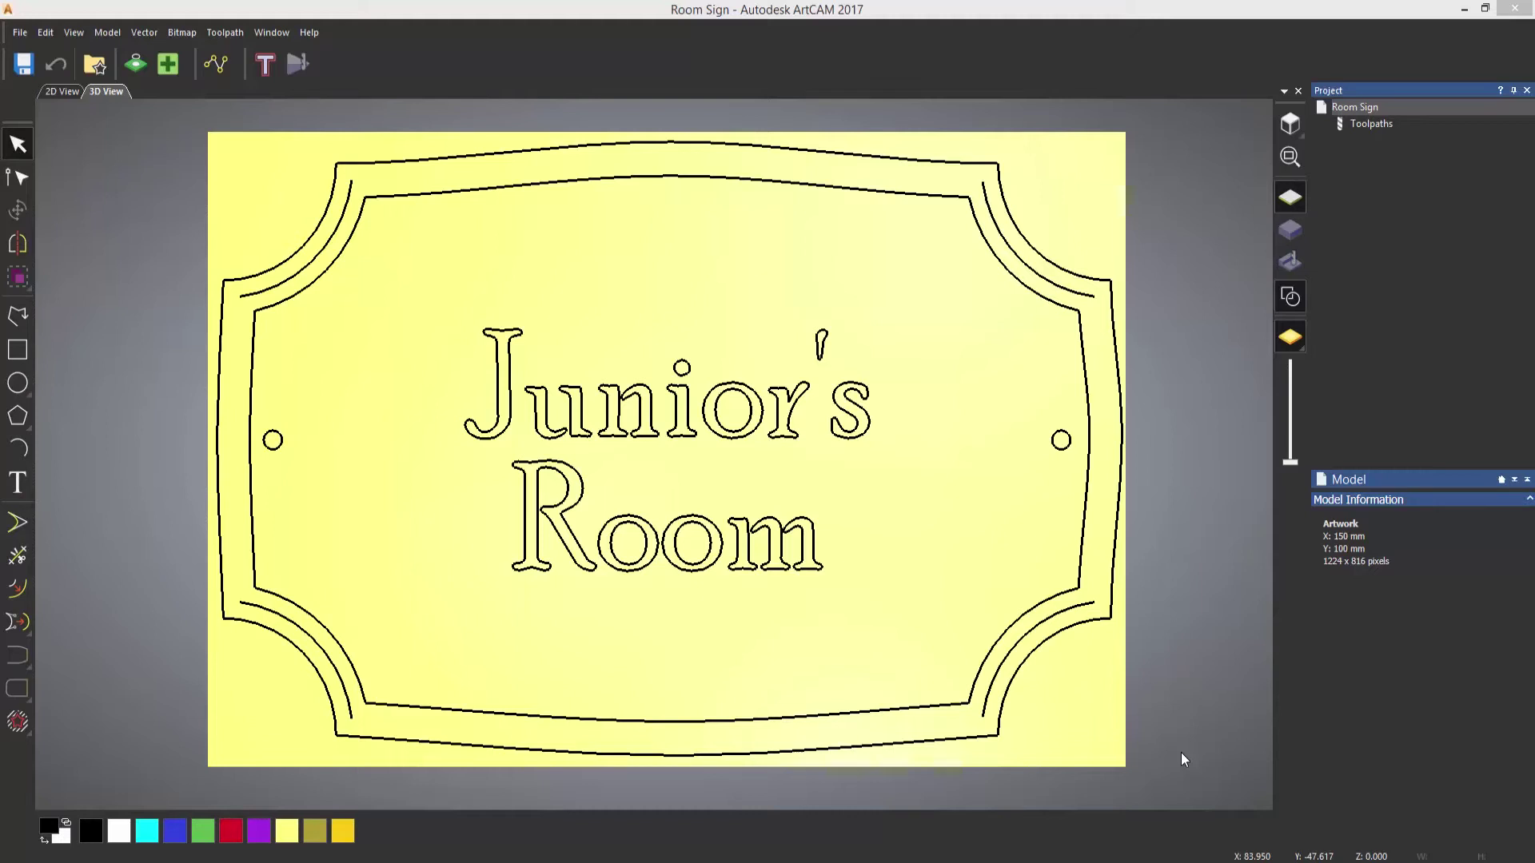
Step: Delete all existing border, hole and lettering vectors from the room sign model
{"action": "left_click_drag", "start_coordinate": [164, 112], "coordinate": [1174, 784]}
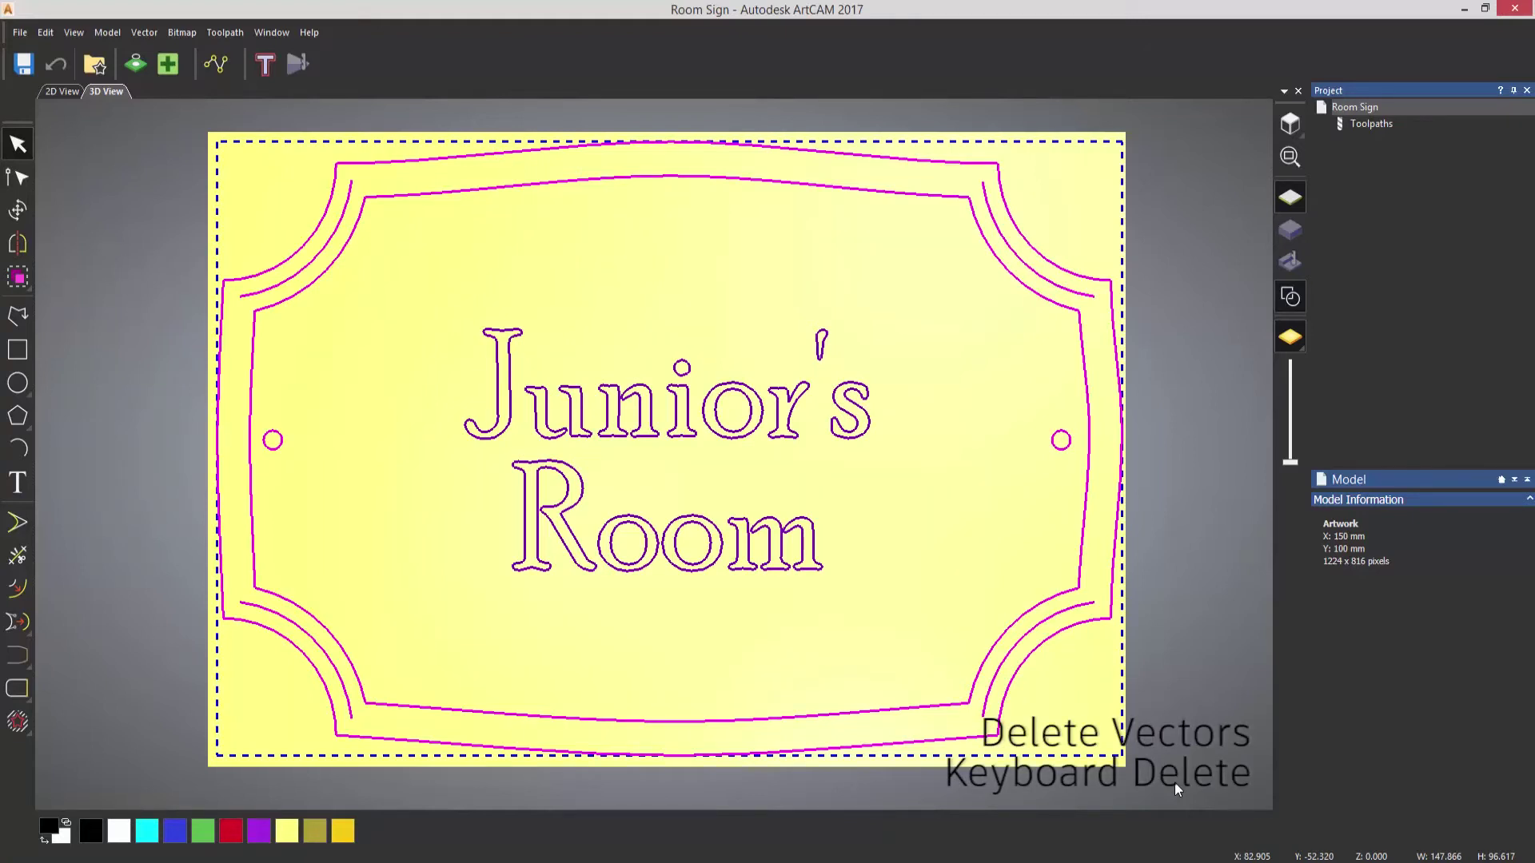
{"action": "key", "text": "Delete"}
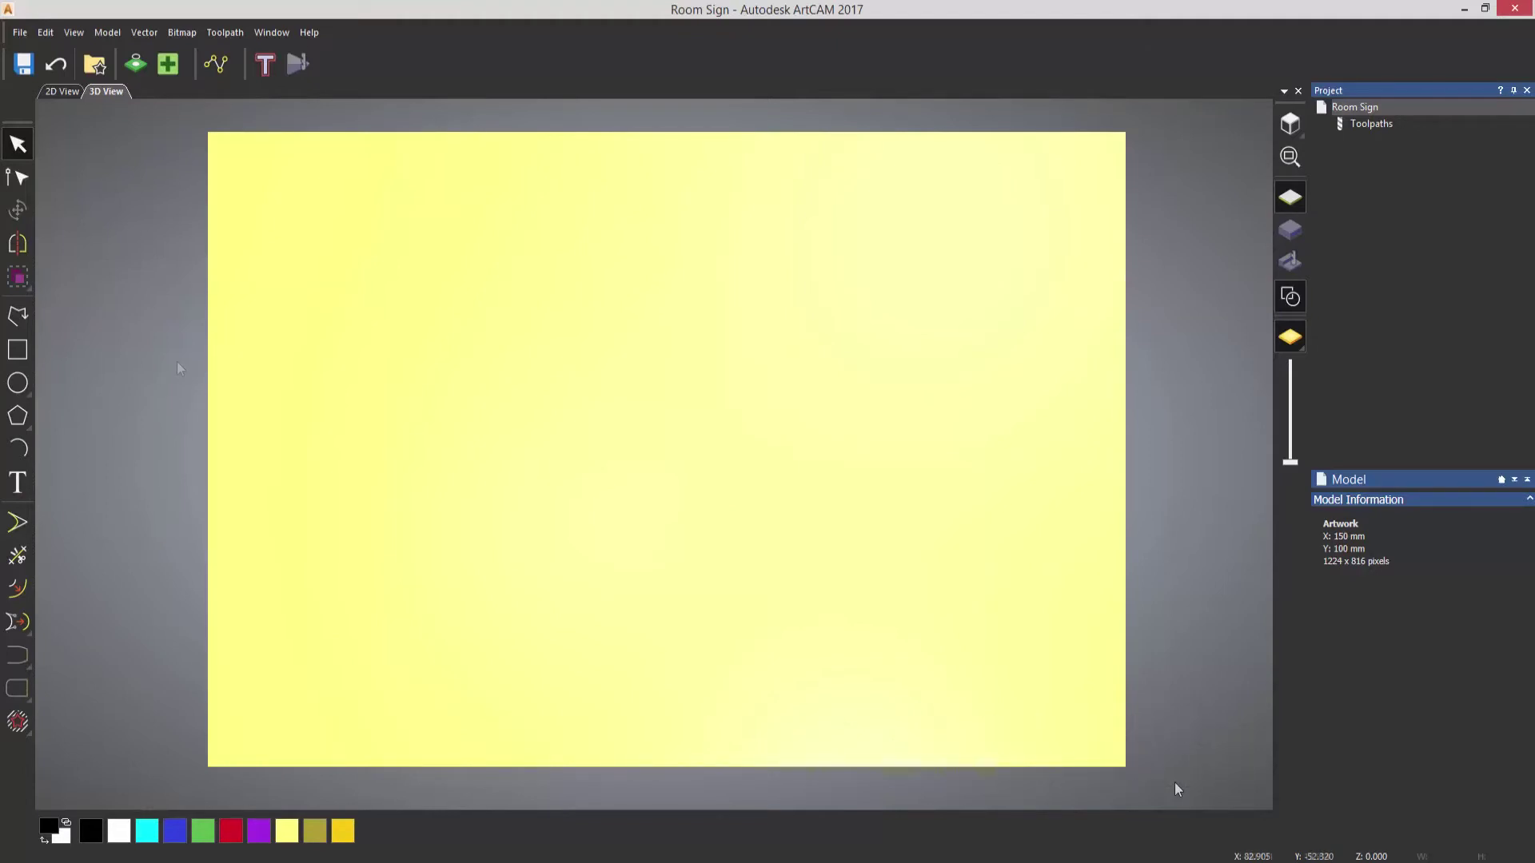
Step: Draw a rectangle across the empty model and set its size to 140 mm wide by 90 mm high
{"action": "left_click", "coordinate": [20, 349]}
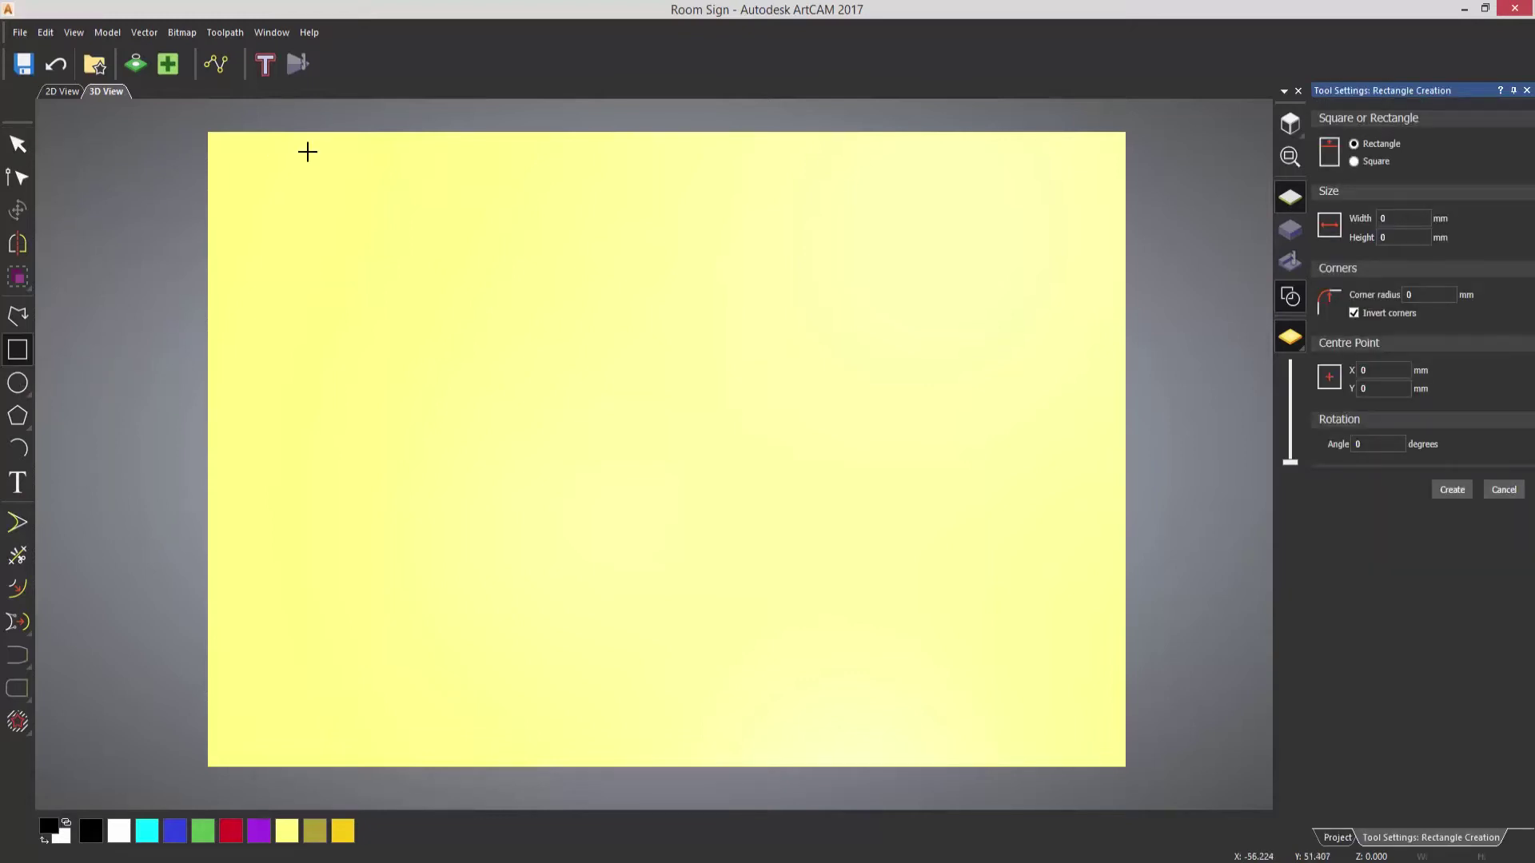
{"action": "mouse_move", "coordinate": [273, 205]}
{"action": "left_mouse_down"}
{"action": "mouse_move", "coordinate": [517, 277]}
{"action": "mouse_move", "coordinate": [995, 585]}
{"action": "left_mouse_up"}
{"action": "left_click_drag", "start_coordinate": [1048, 640], "coordinate": [1060, 661]}
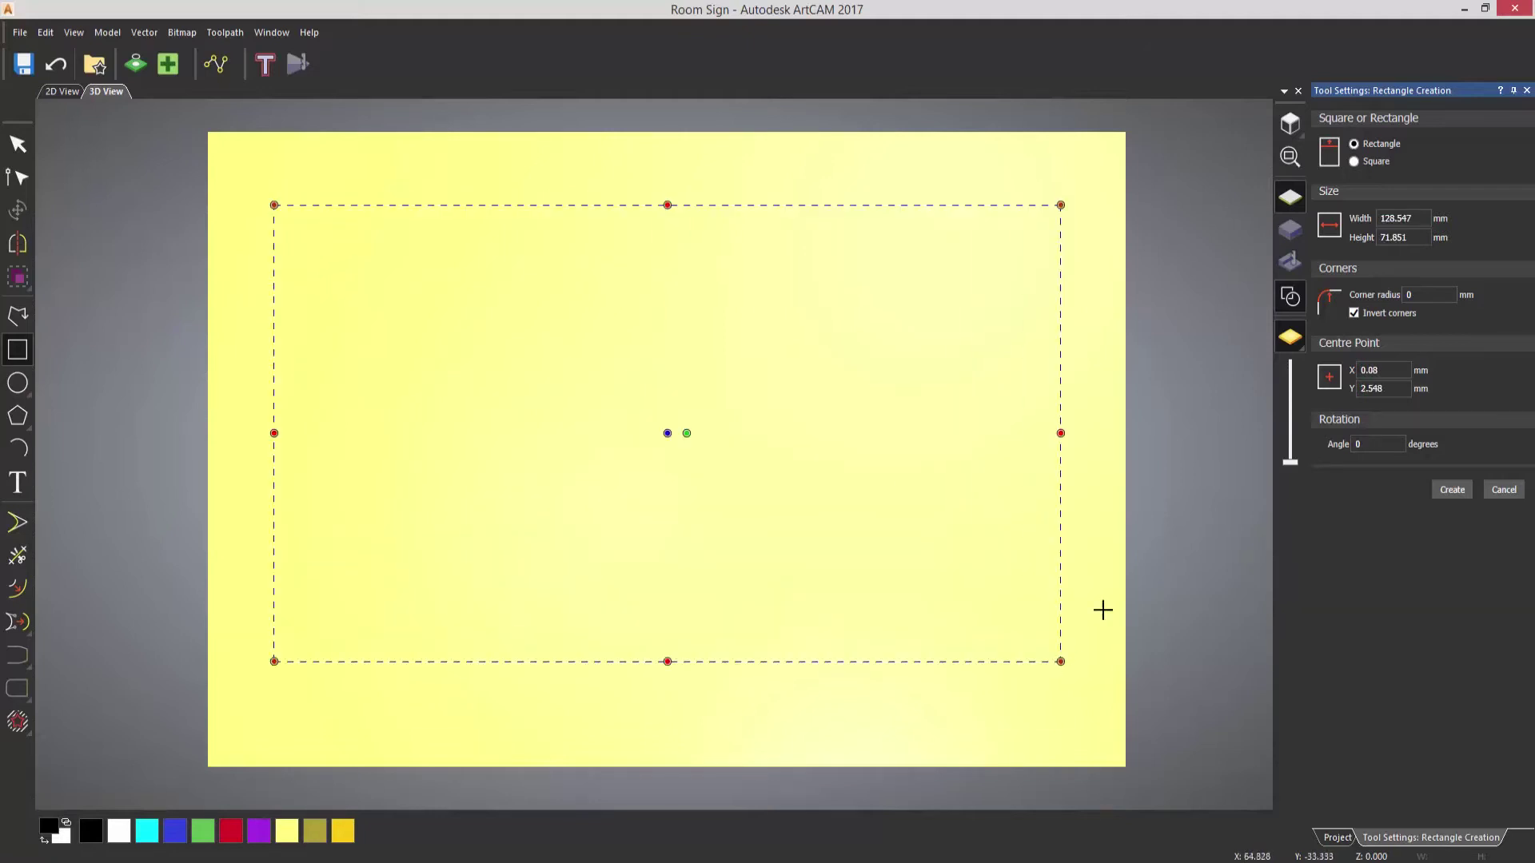
{"action": "left_click", "coordinate": [1427, 218]}
{"action": "double_click", "coordinate": [1425, 218]}
{"action": "type", "text": "140"}
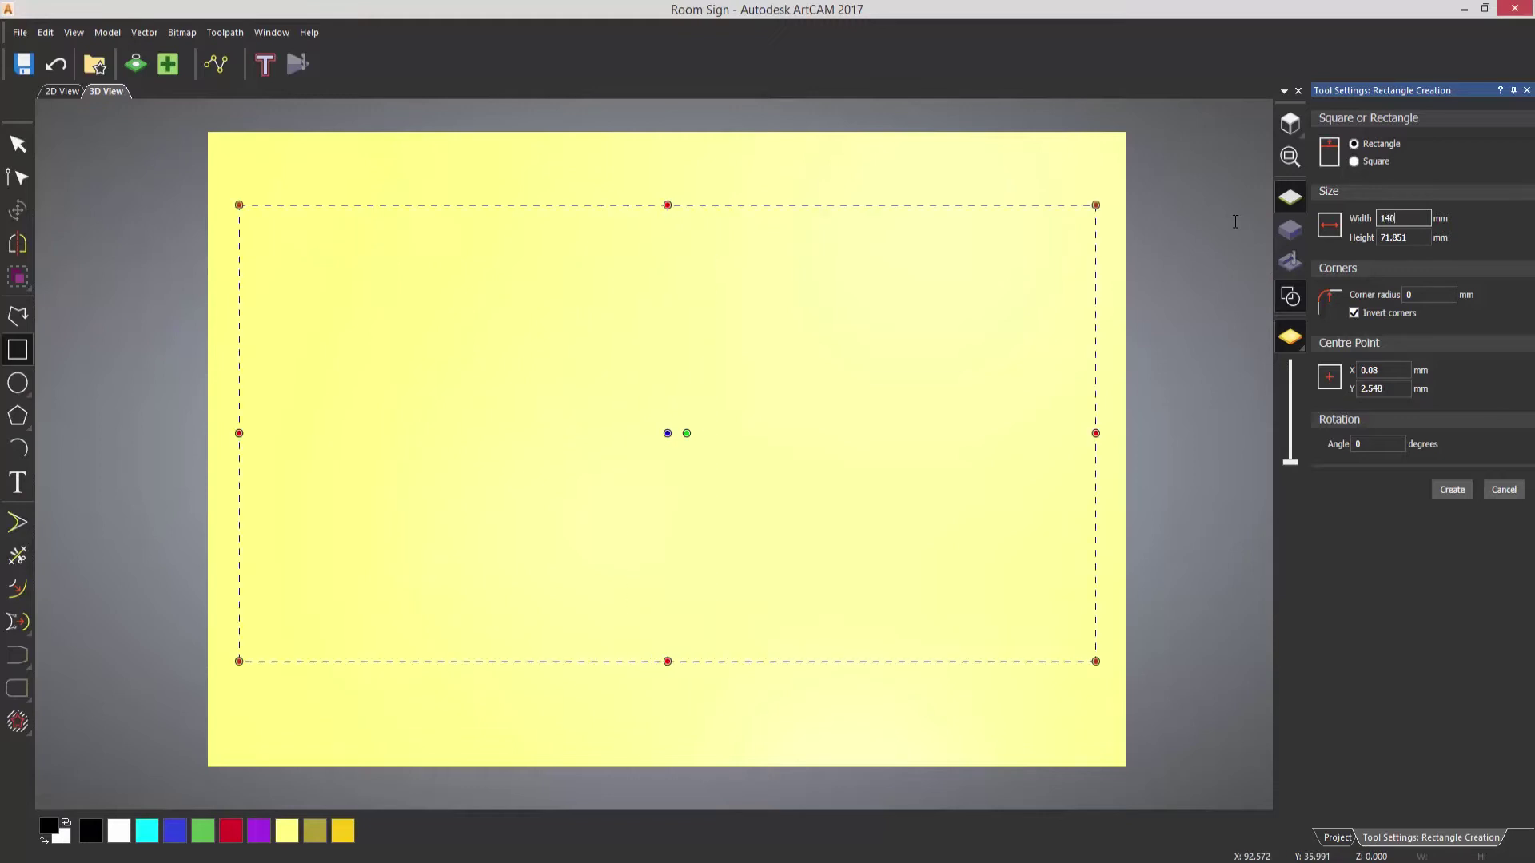
{"action": "key", "text": "Tab"}
{"action": "type", "text": "90"}
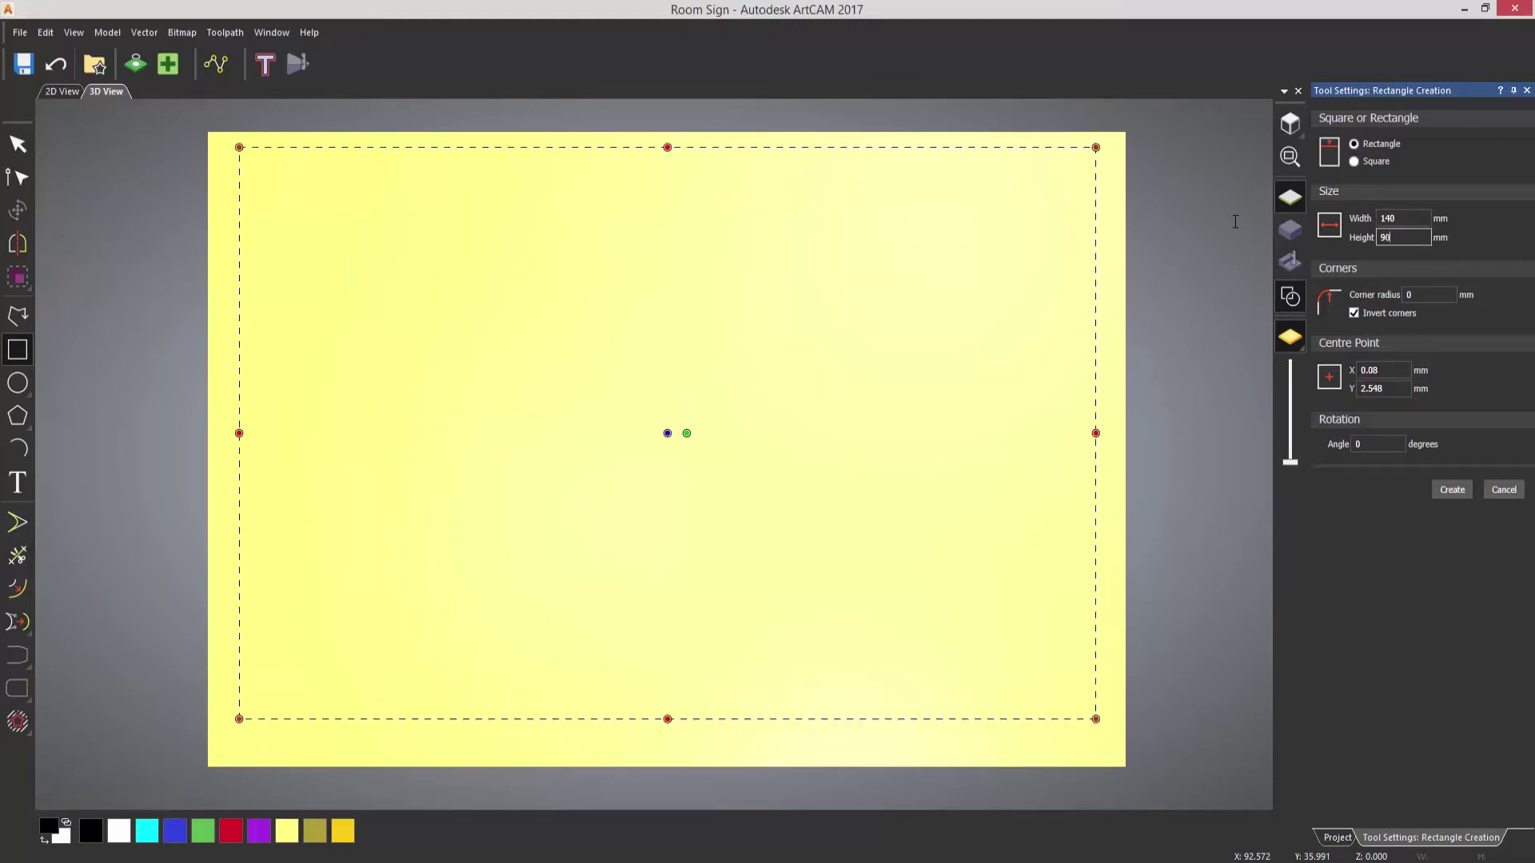
Step: Give the rectangle inverted corners with a radius of about 18.1 mm and create the vector
{"action": "left_click", "coordinate": [1422, 297]}
{"action": "key", "text": "BackSpace"}
{"action": "type", "text": "10"}
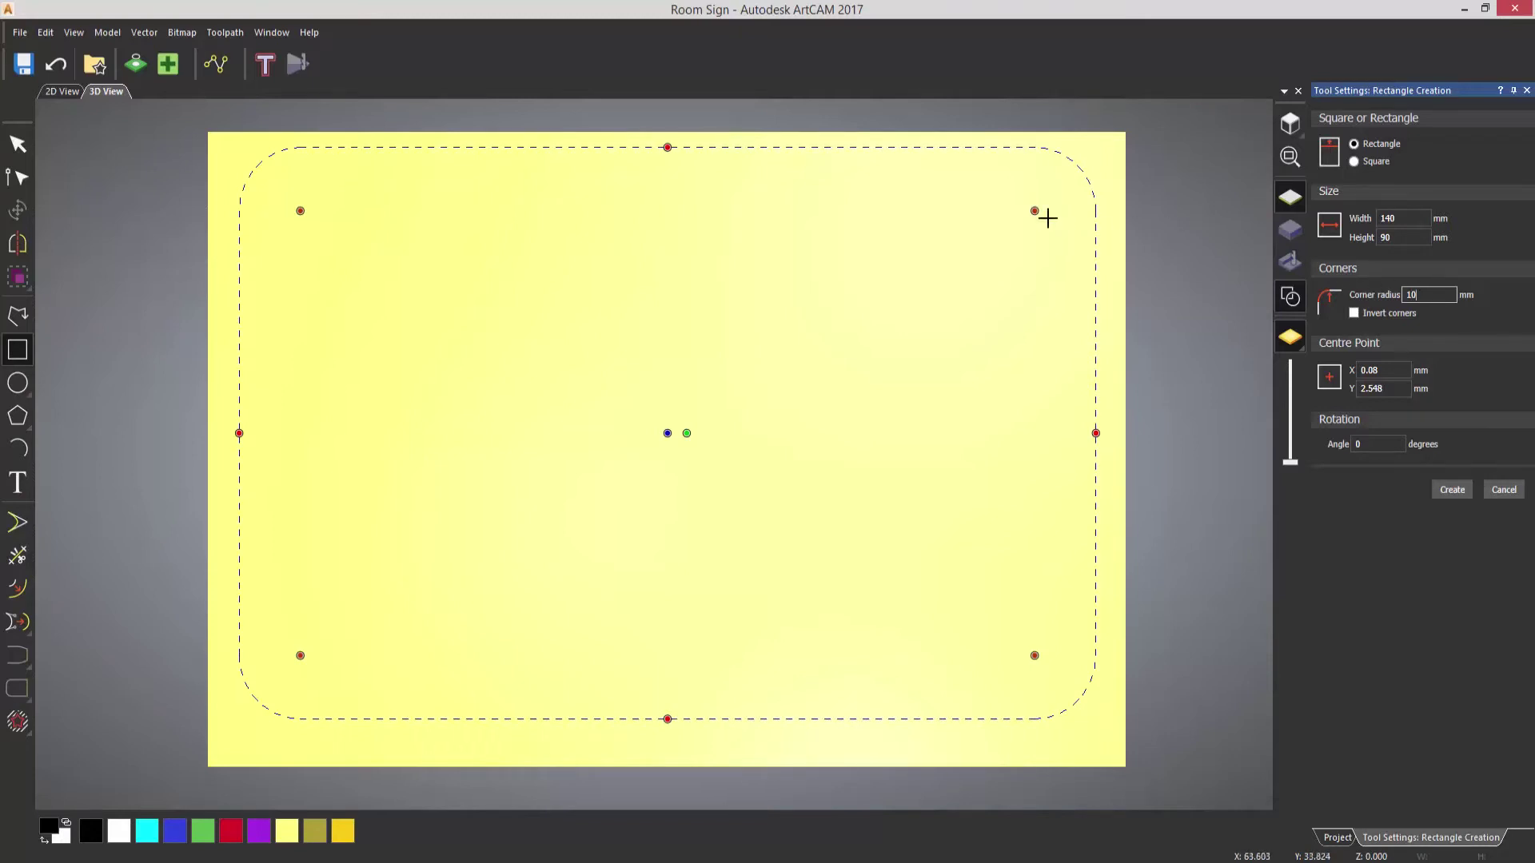
{"action": "left_click_drag", "start_coordinate": [1034, 211], "coordinate": [966, 242]}
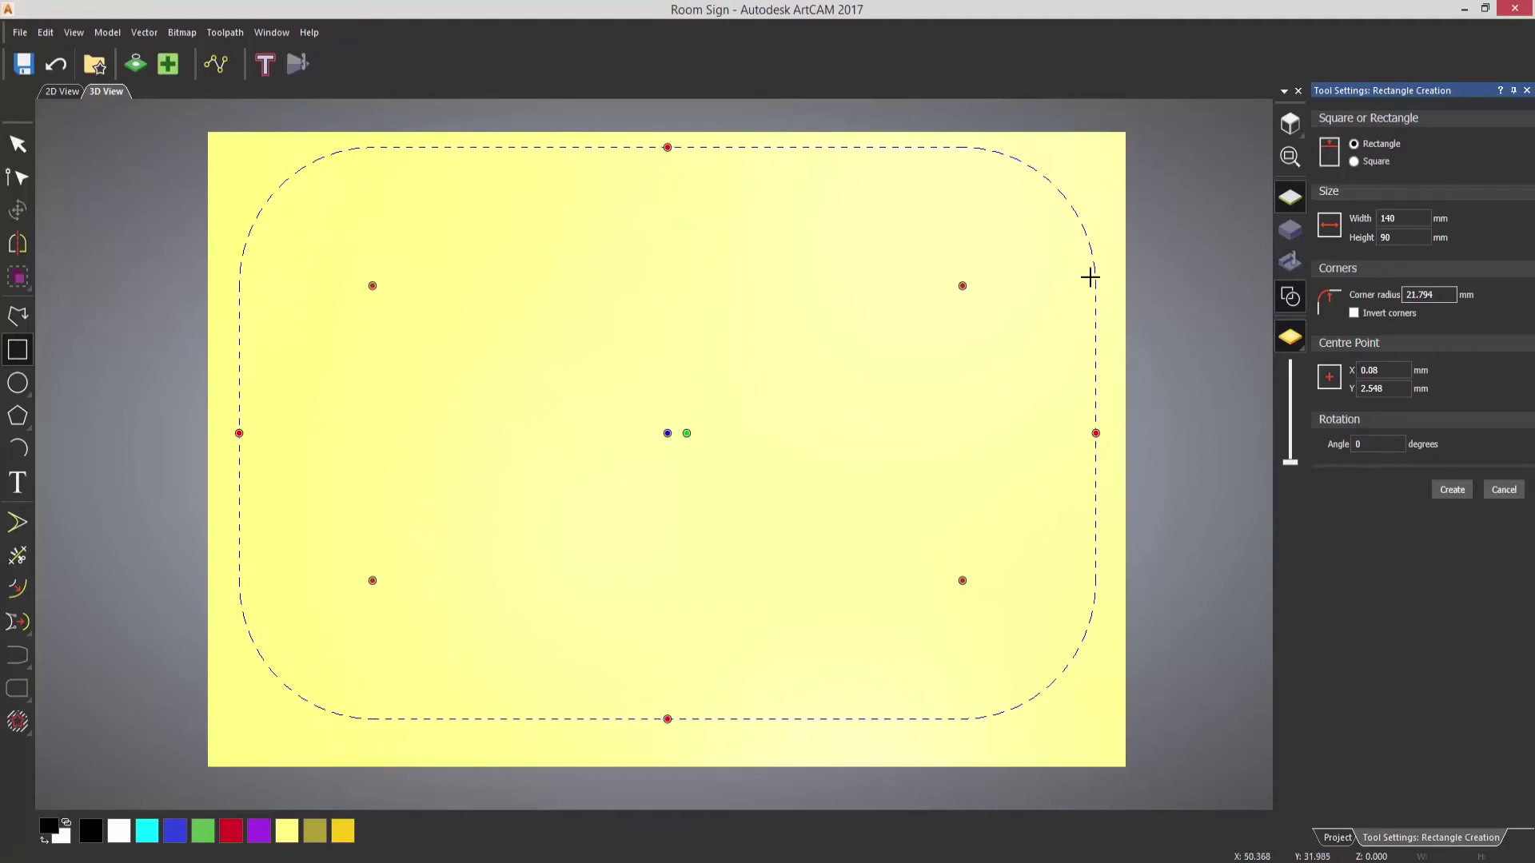
{"action": "left_click", "coordinate": [1353, 313]}
{"action": "left_click_drag", "start_coordinate": [963, 287], "coordinate": [985, 263]}
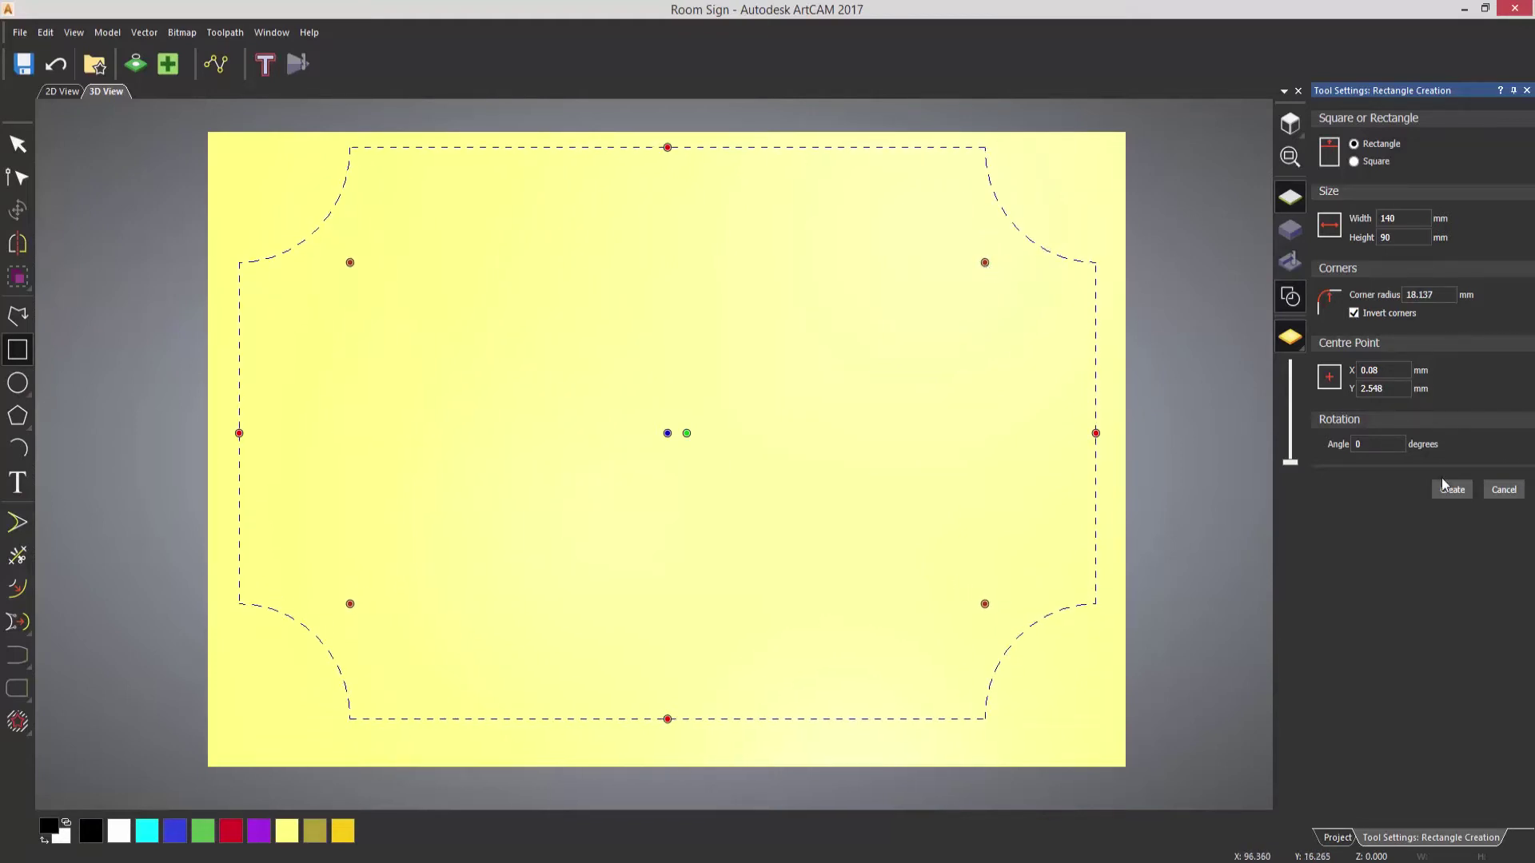
{"action": "left_click", "coordinate": [1447, 488]}
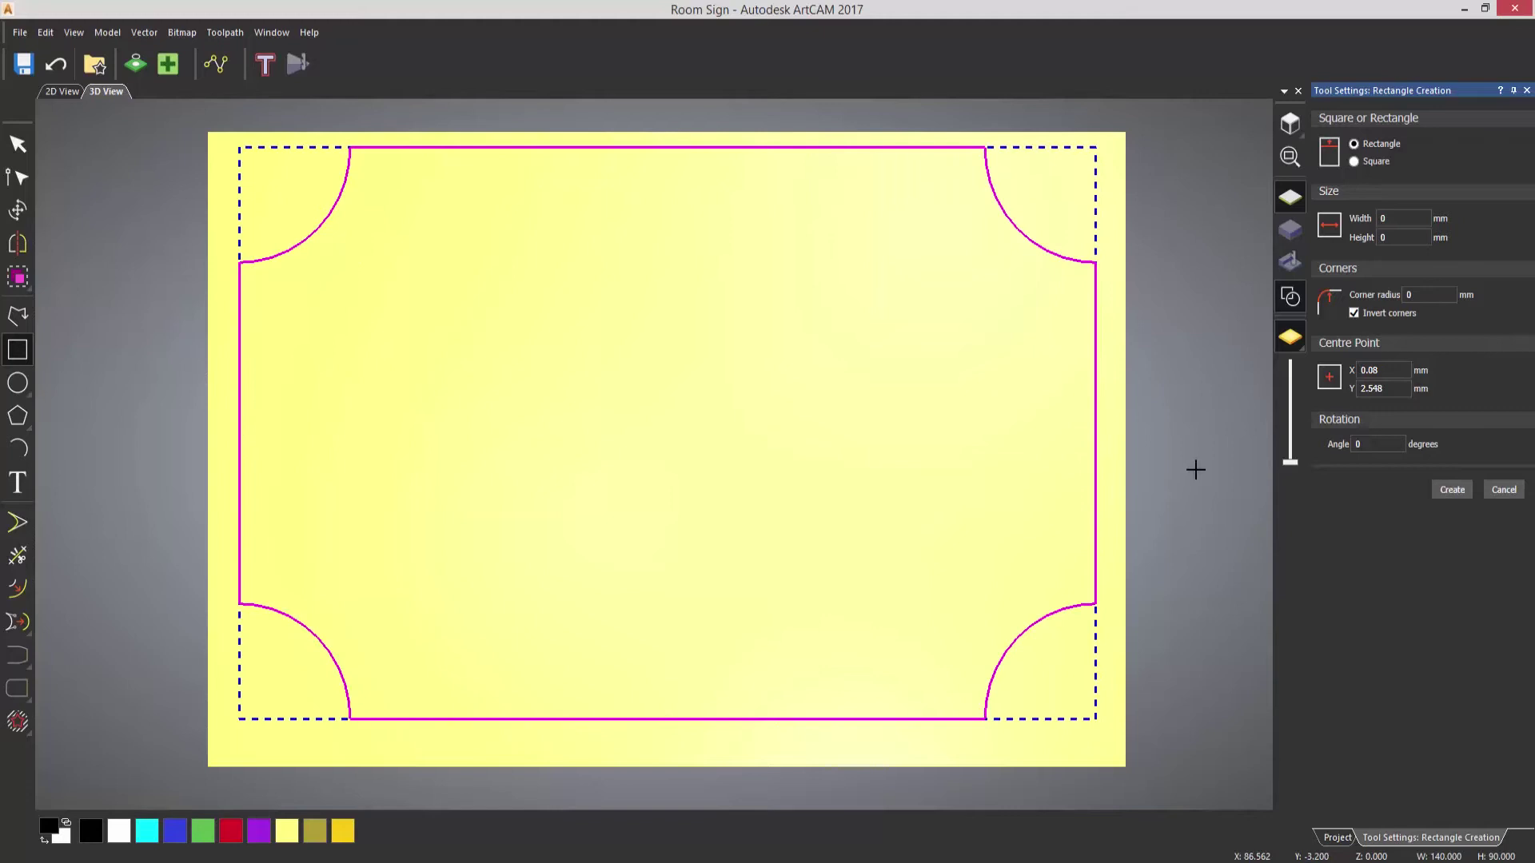
{"action": "left_click", "coordinate": [1506, 490]}
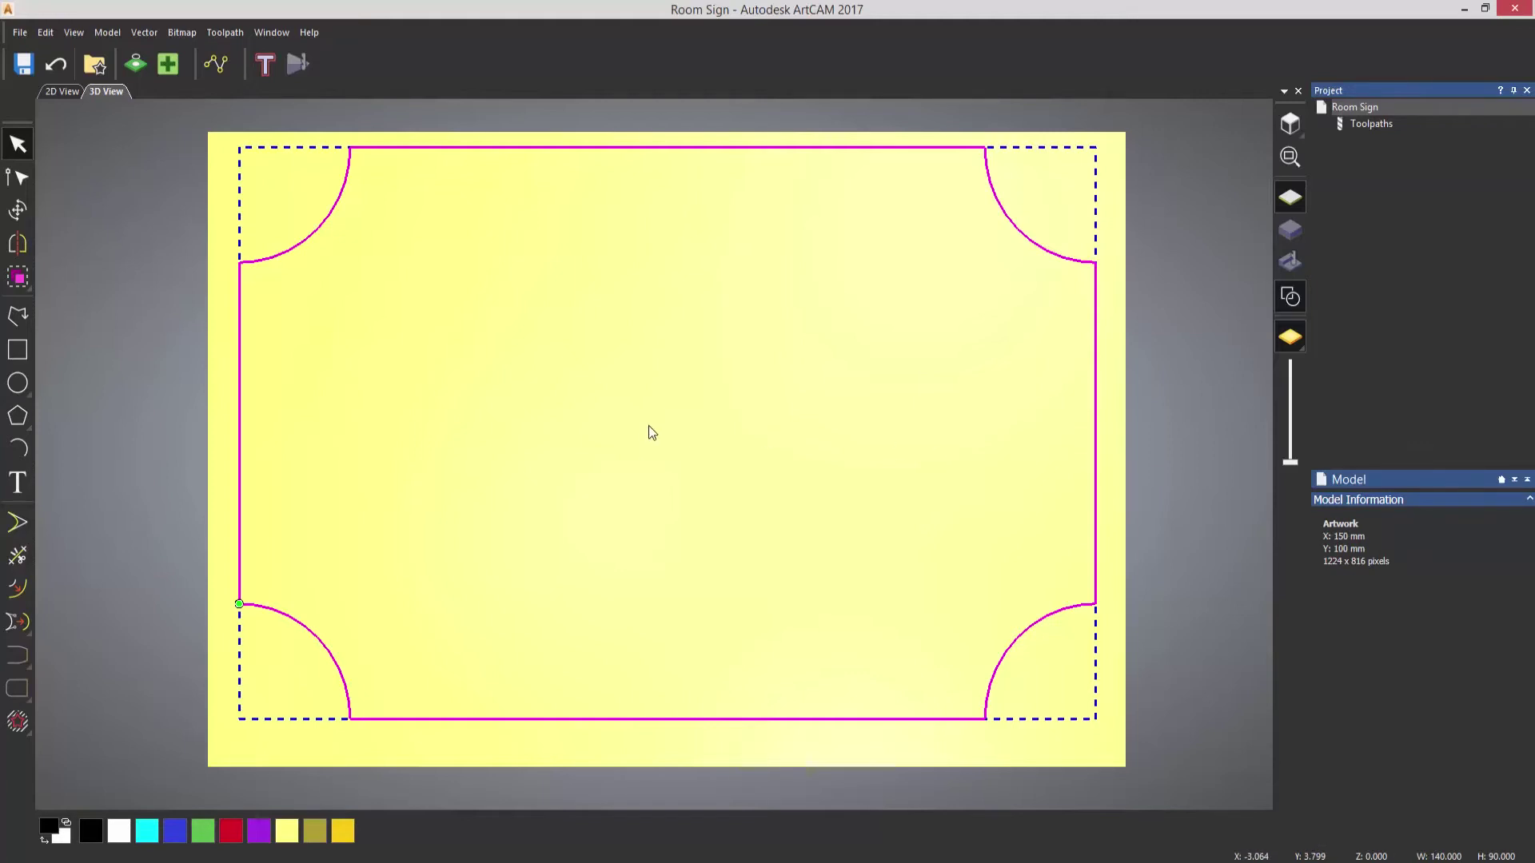
Step: Centre the inverted-corner rectangle in the model
{"action": "key", "text": "F9"}
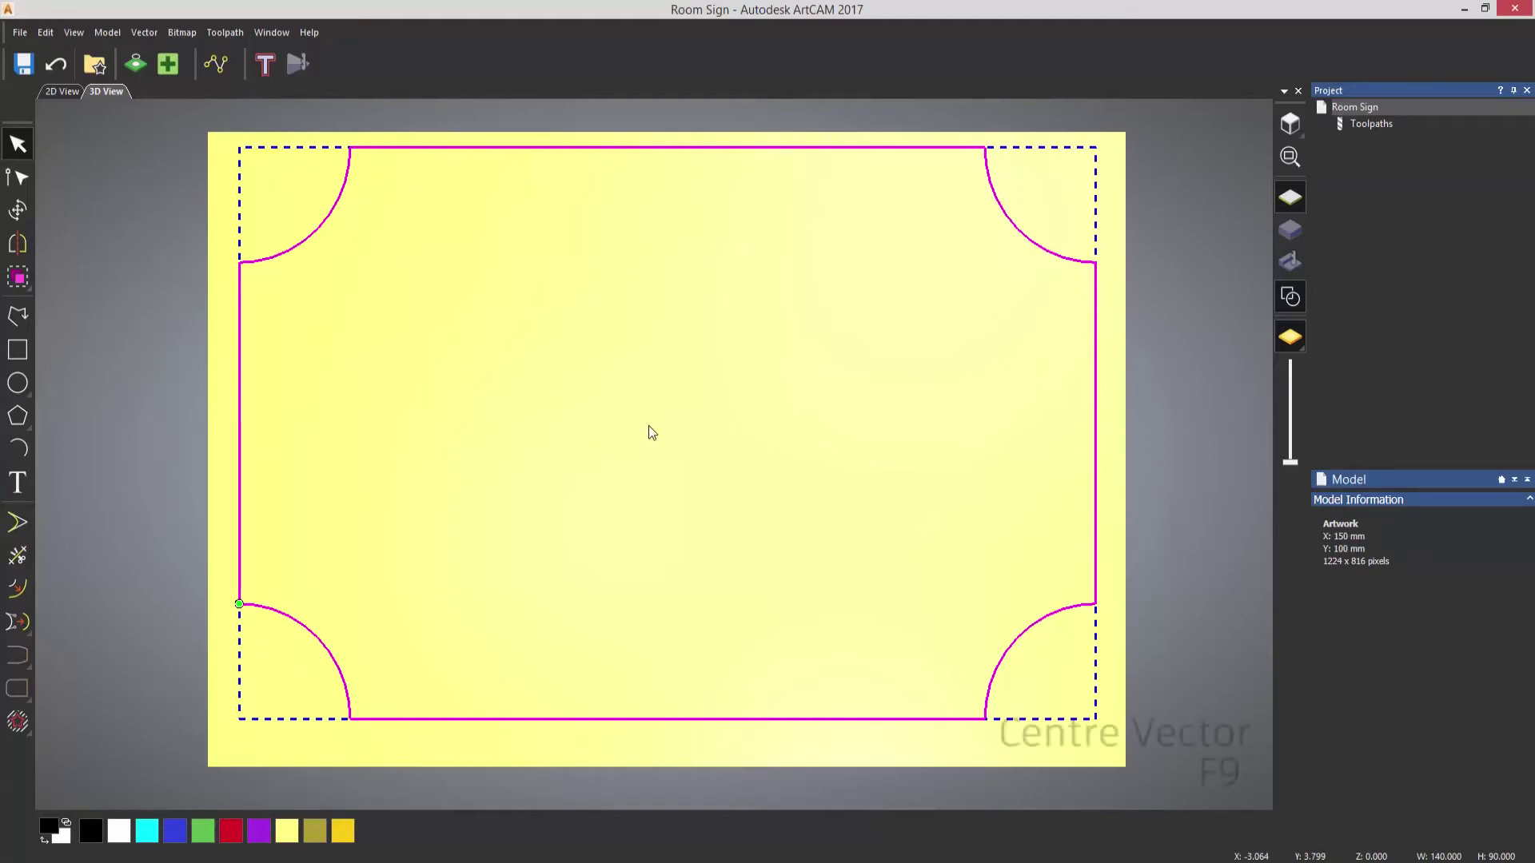
{"action": "left_click", "coordinate": [150, 40]}
{"action": "mouse_move", "coordinate": [236, 214]}
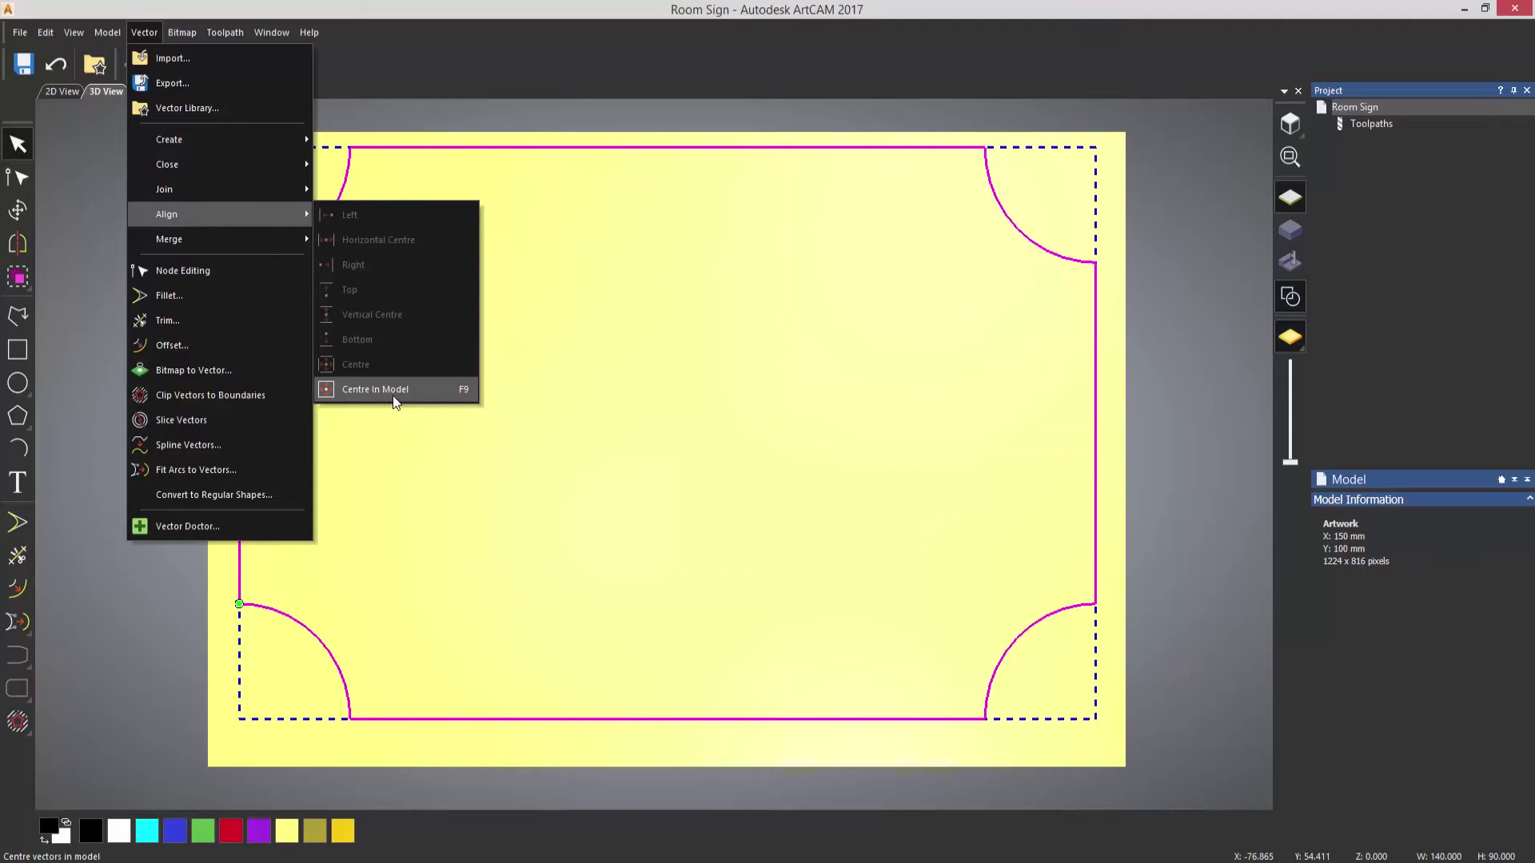
{"action": "left_click", "coordinate": [395, 390]}
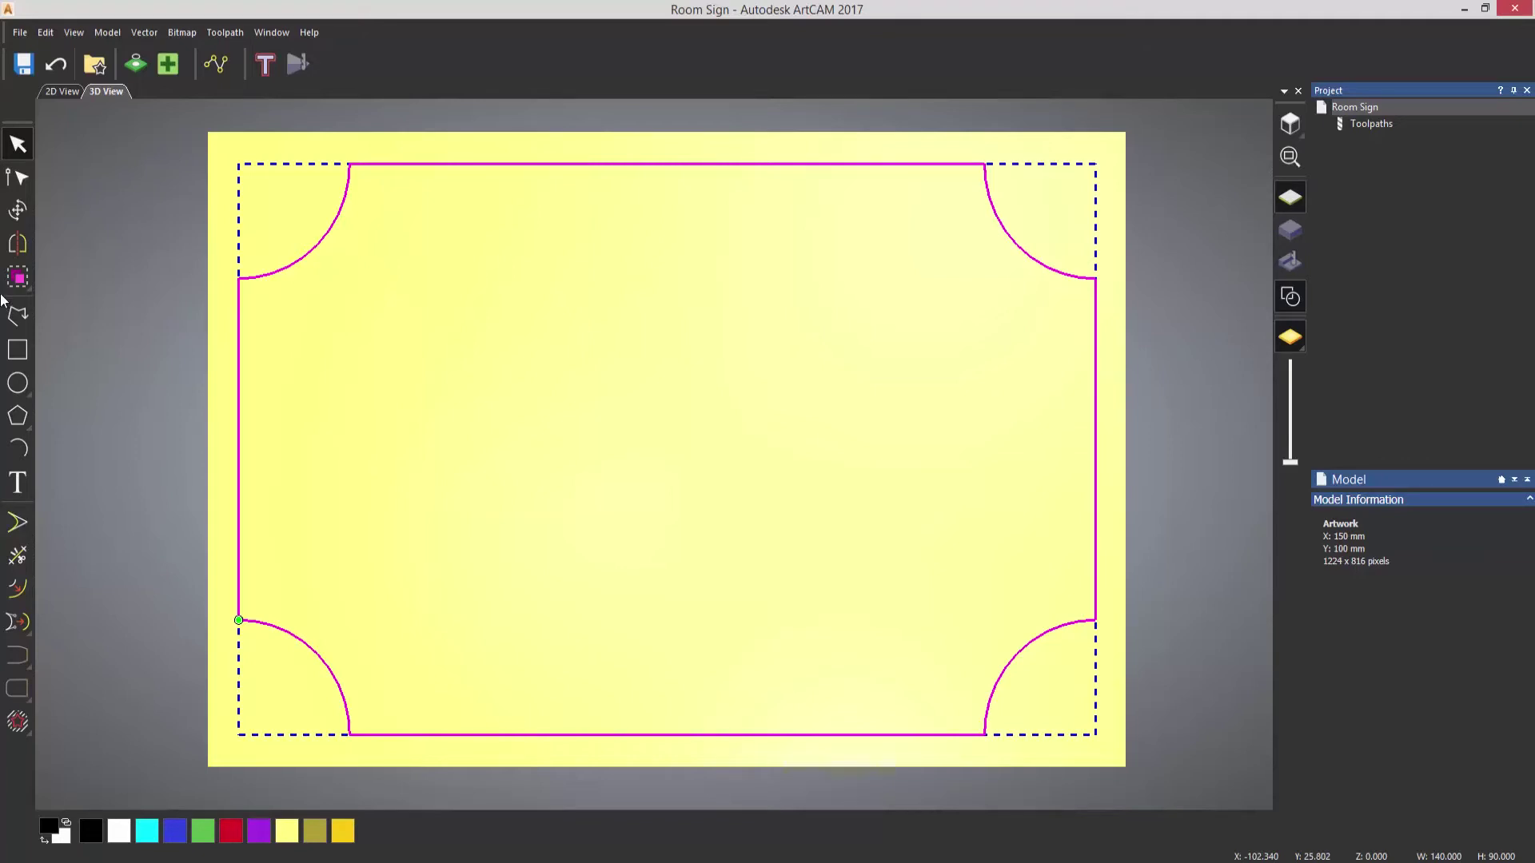
Step: Bow the rectangle's top edge outward by inserting a node near its middle, moving it slightly up and smoothing it
{"action": "left_click", "coordinate": [19, 179]}
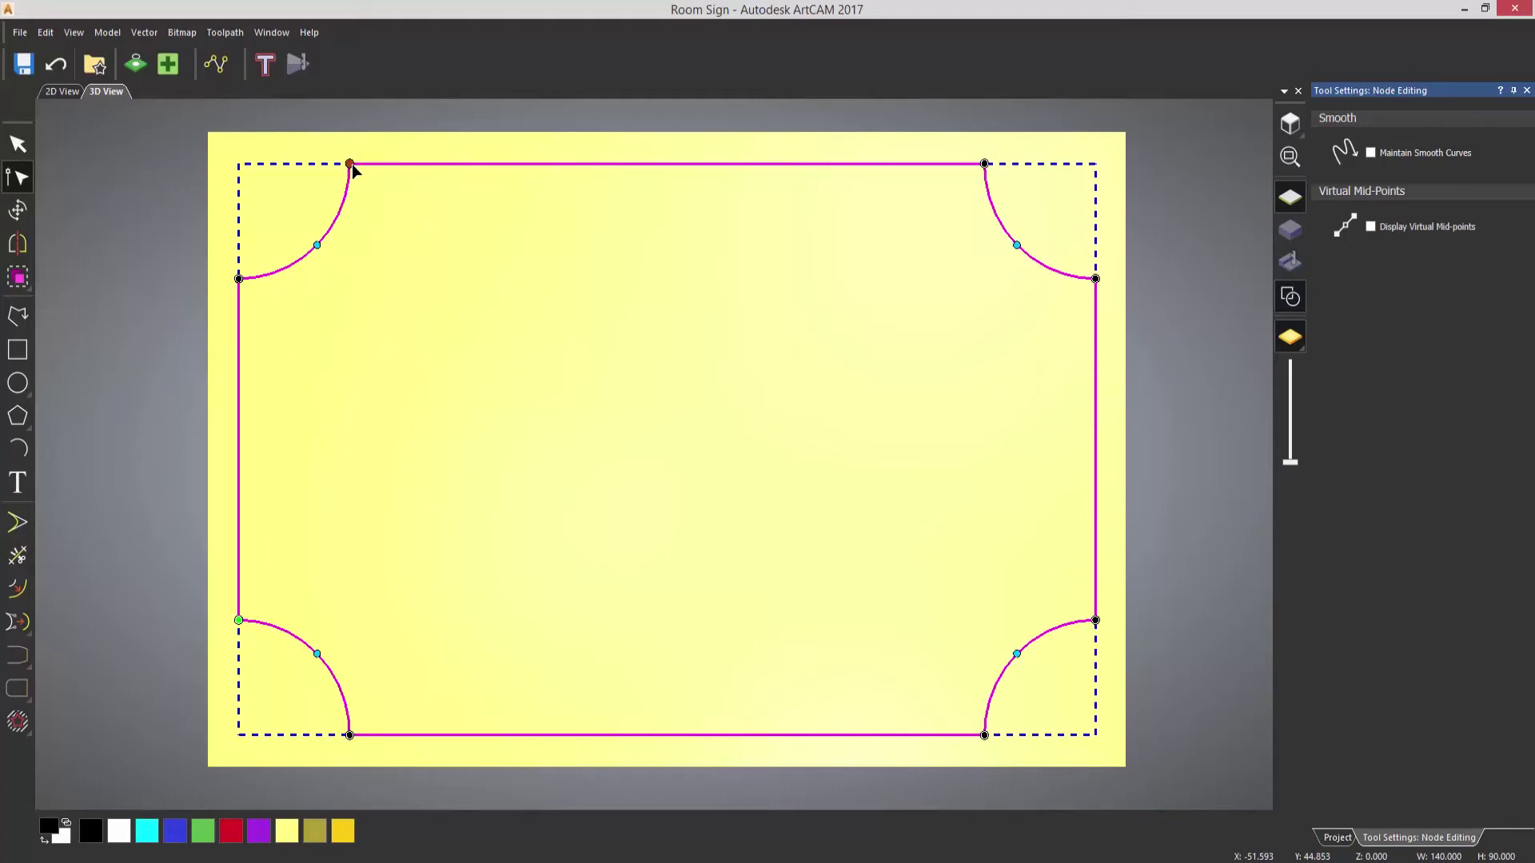
{"action": "right_click", "coordinate": [637, 170]}
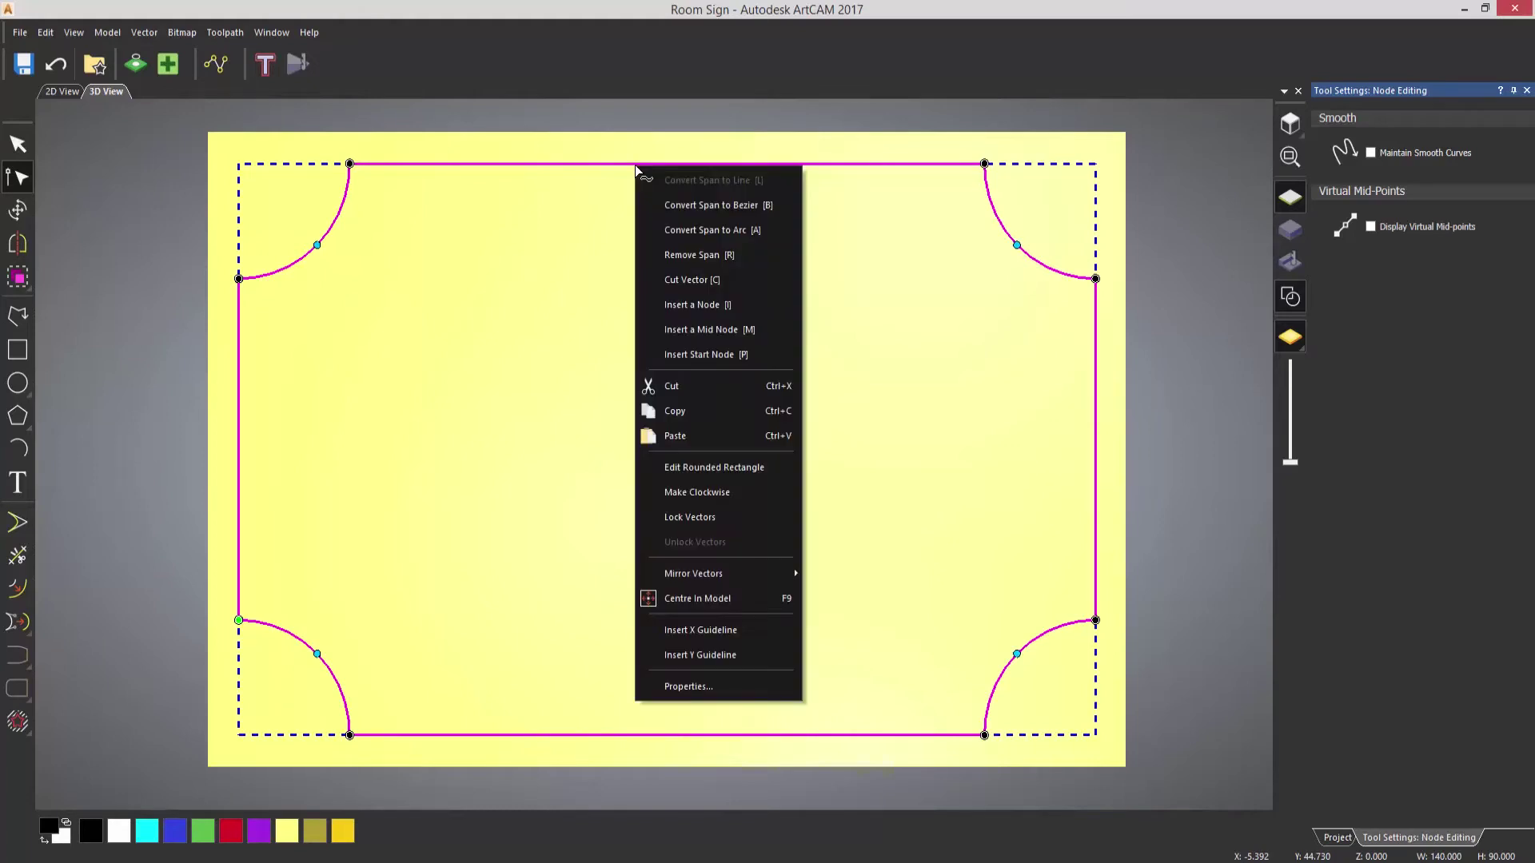
{"action": "left_click", "coordinate": [721, 307]}
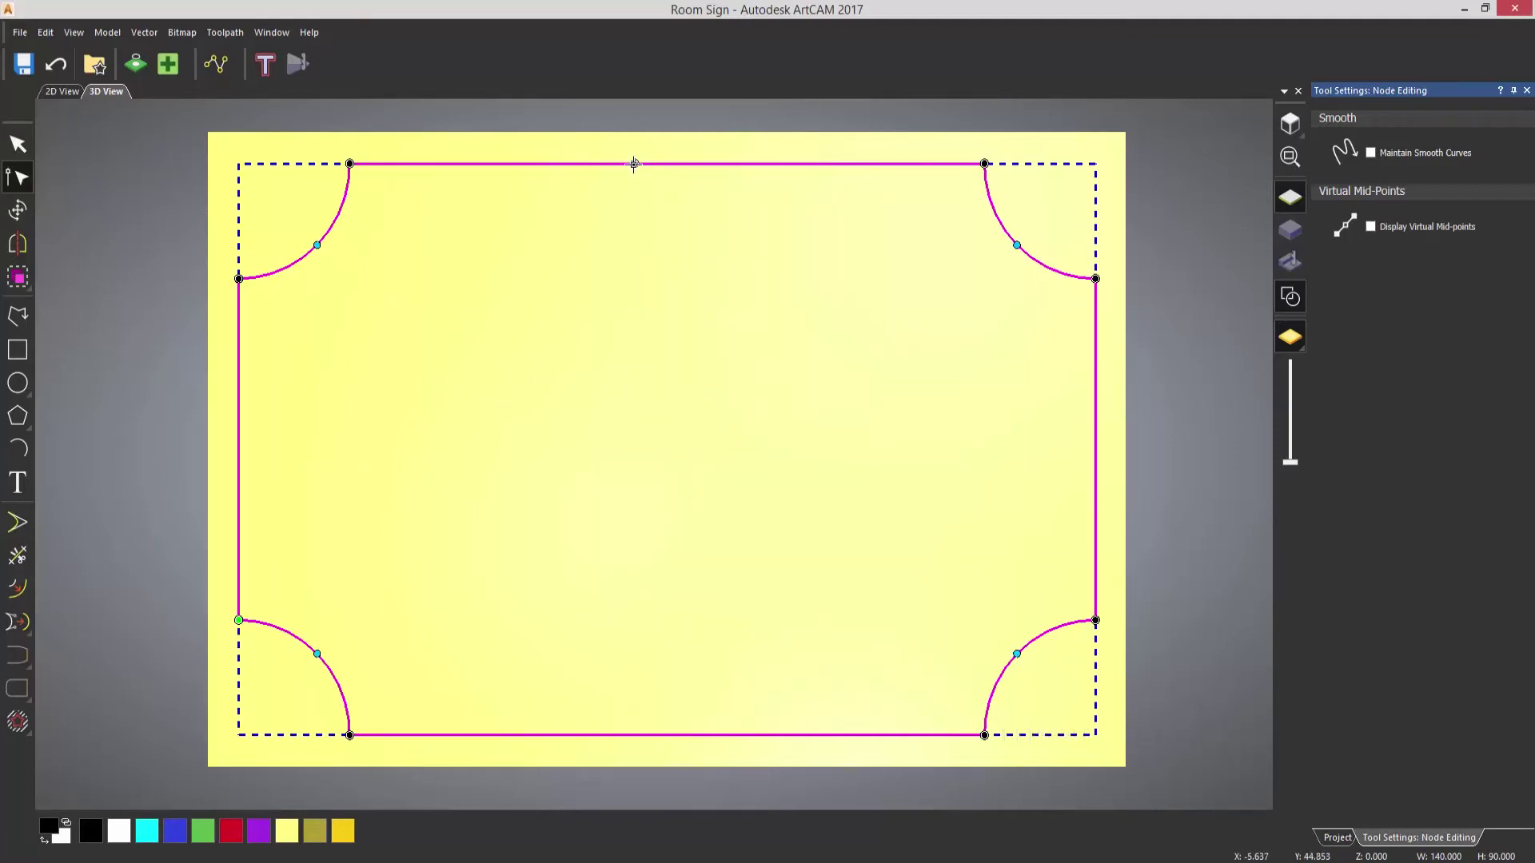
{"action": "left_click_drag", "start_coordinate": [634, 164], "coordinate": [637, 141]}
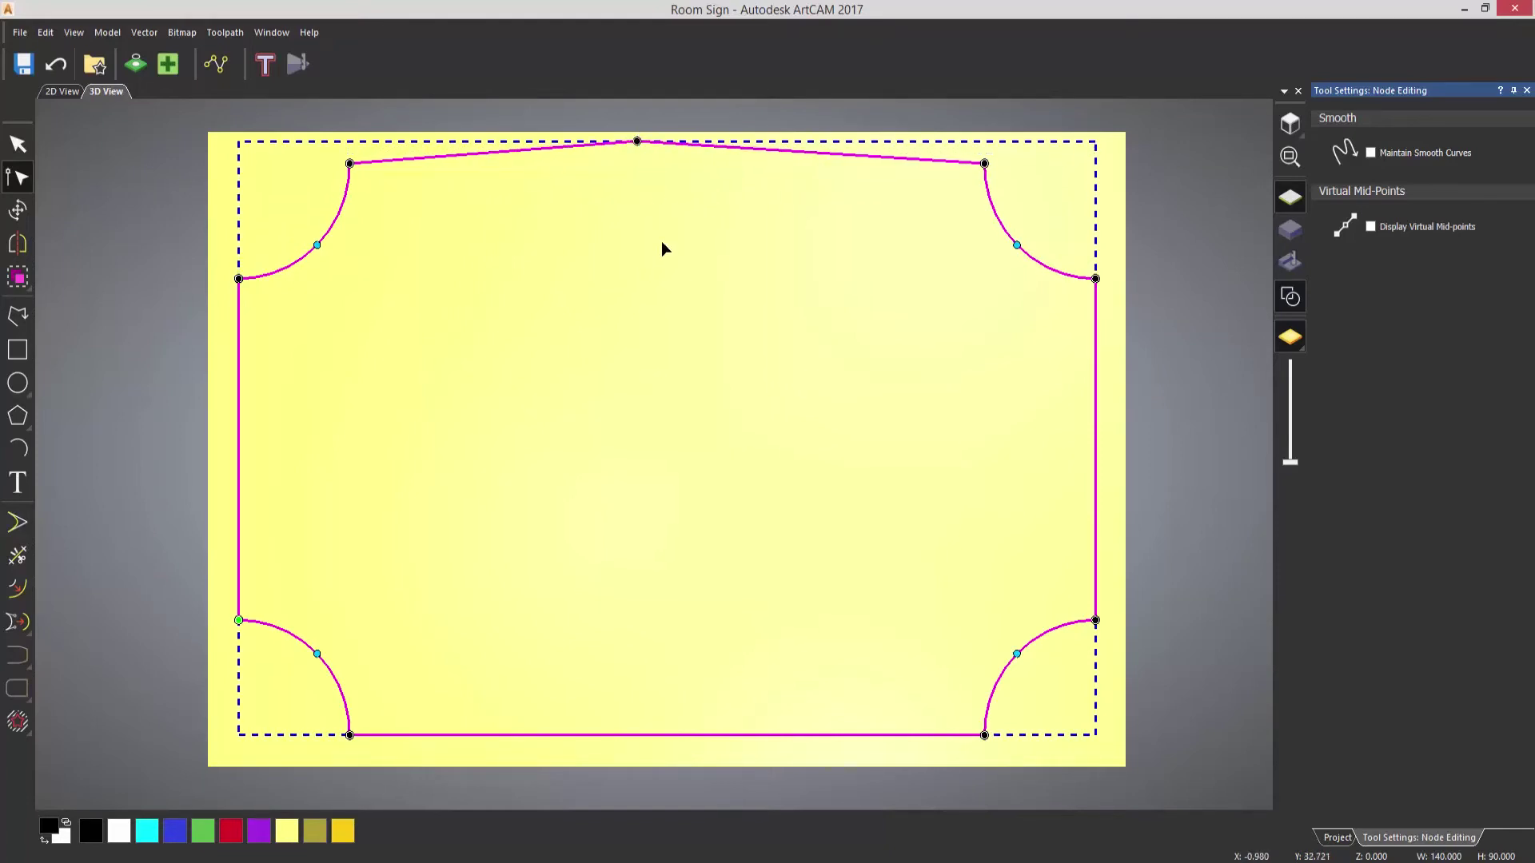
{"action": "left_click", "coordinate": [637, 142]}
{"action": "key", "text": "s"}
{"action": "right_click", "coordinate": [637, 141]}
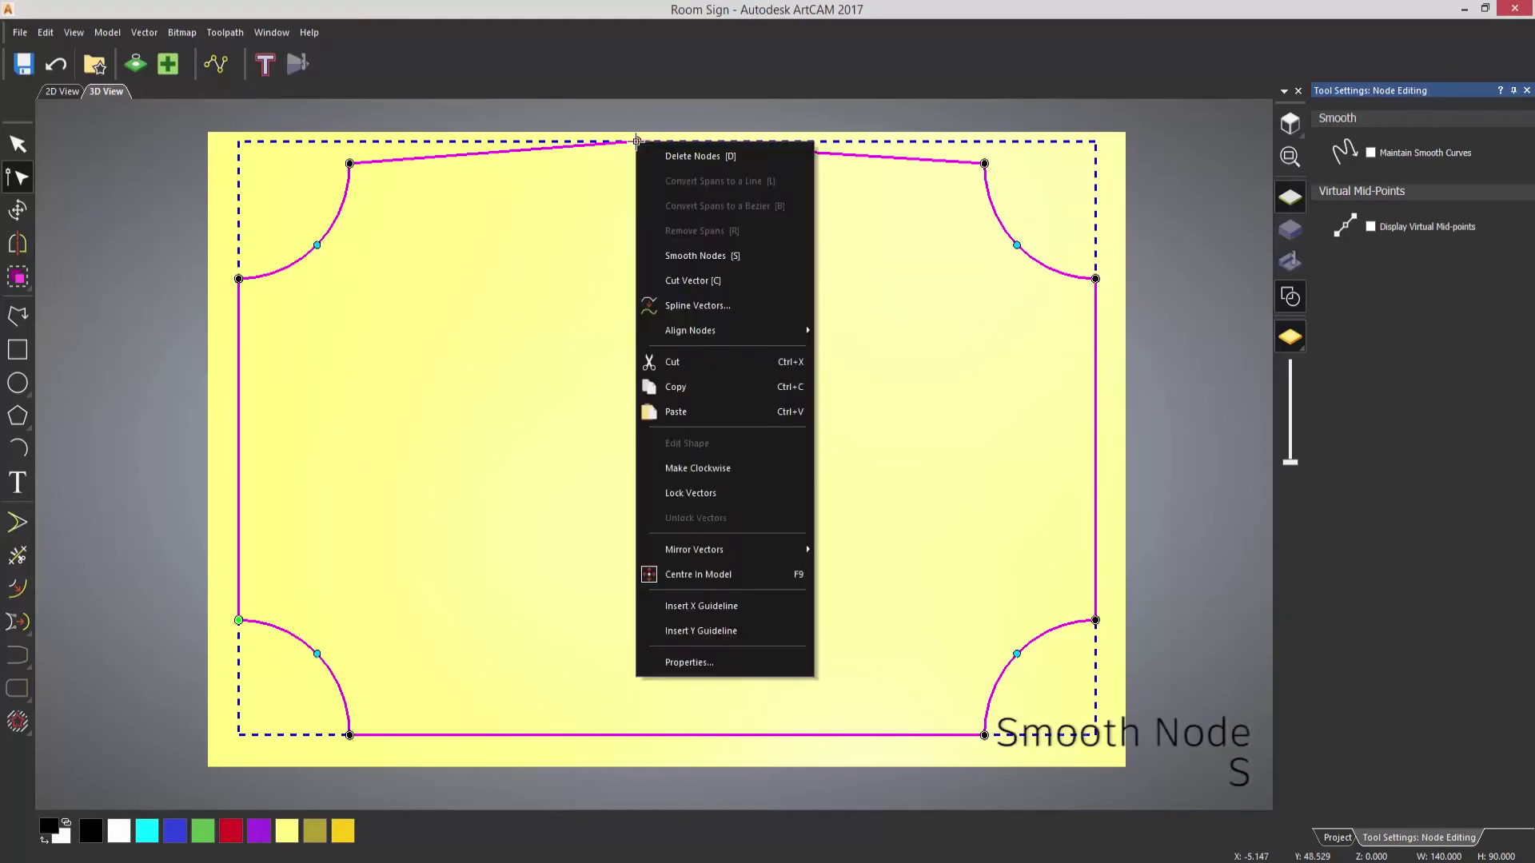
{"action": "left_click", "coordinate": [717, 258]}
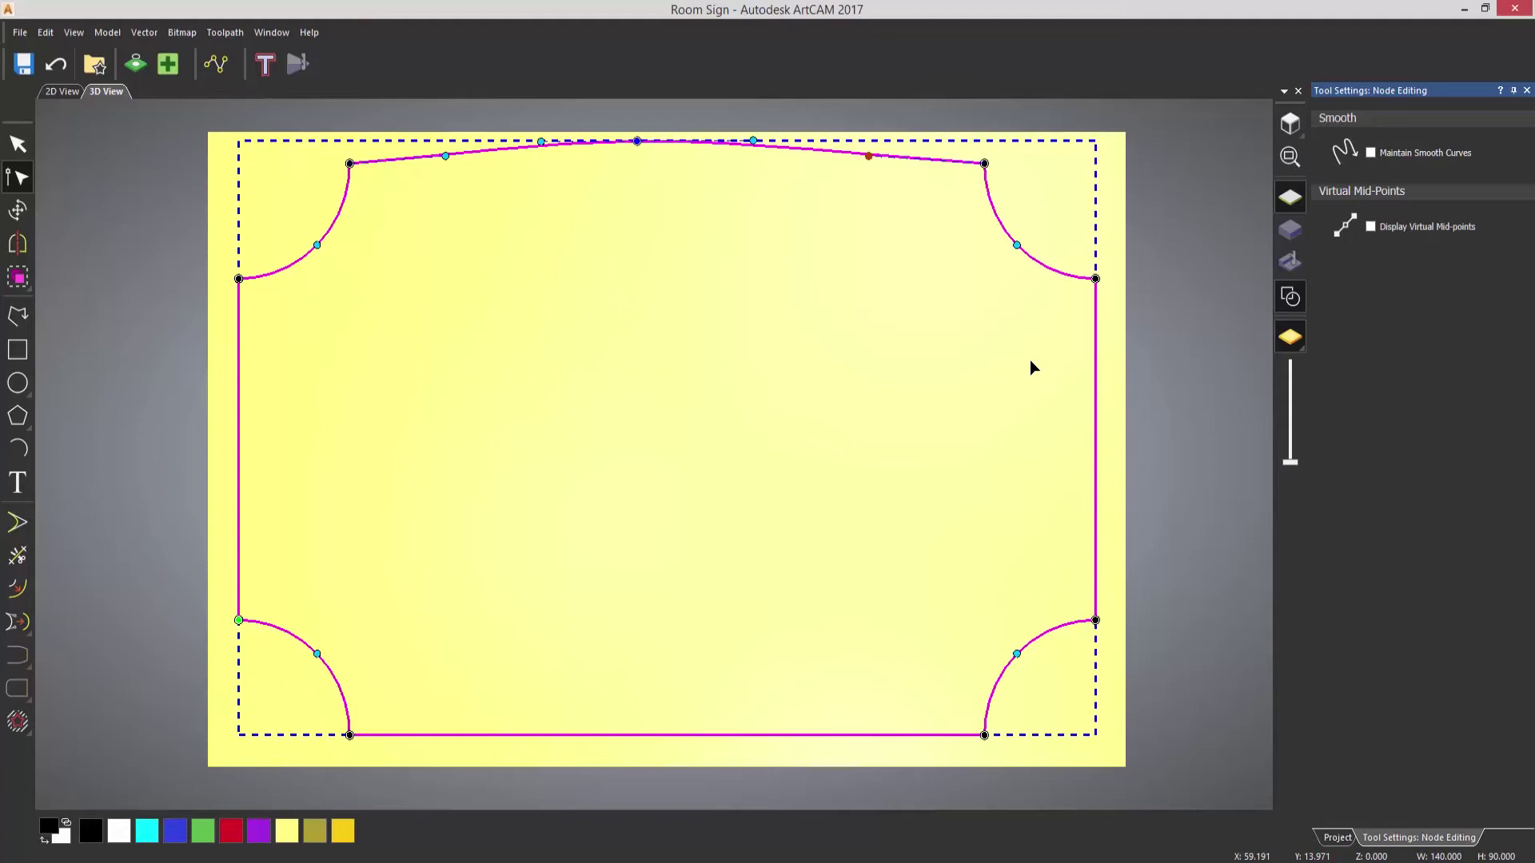
Step: Bow the right, bottom and left edges slightly outward with a new node near the middle of each, finishing node editing
{"action": "double_click", "coordinate": [1095, 414]}
{"action": "left_click_drag", "start_coordinate": [1095, 413], "coordinate": [1106, 424]}
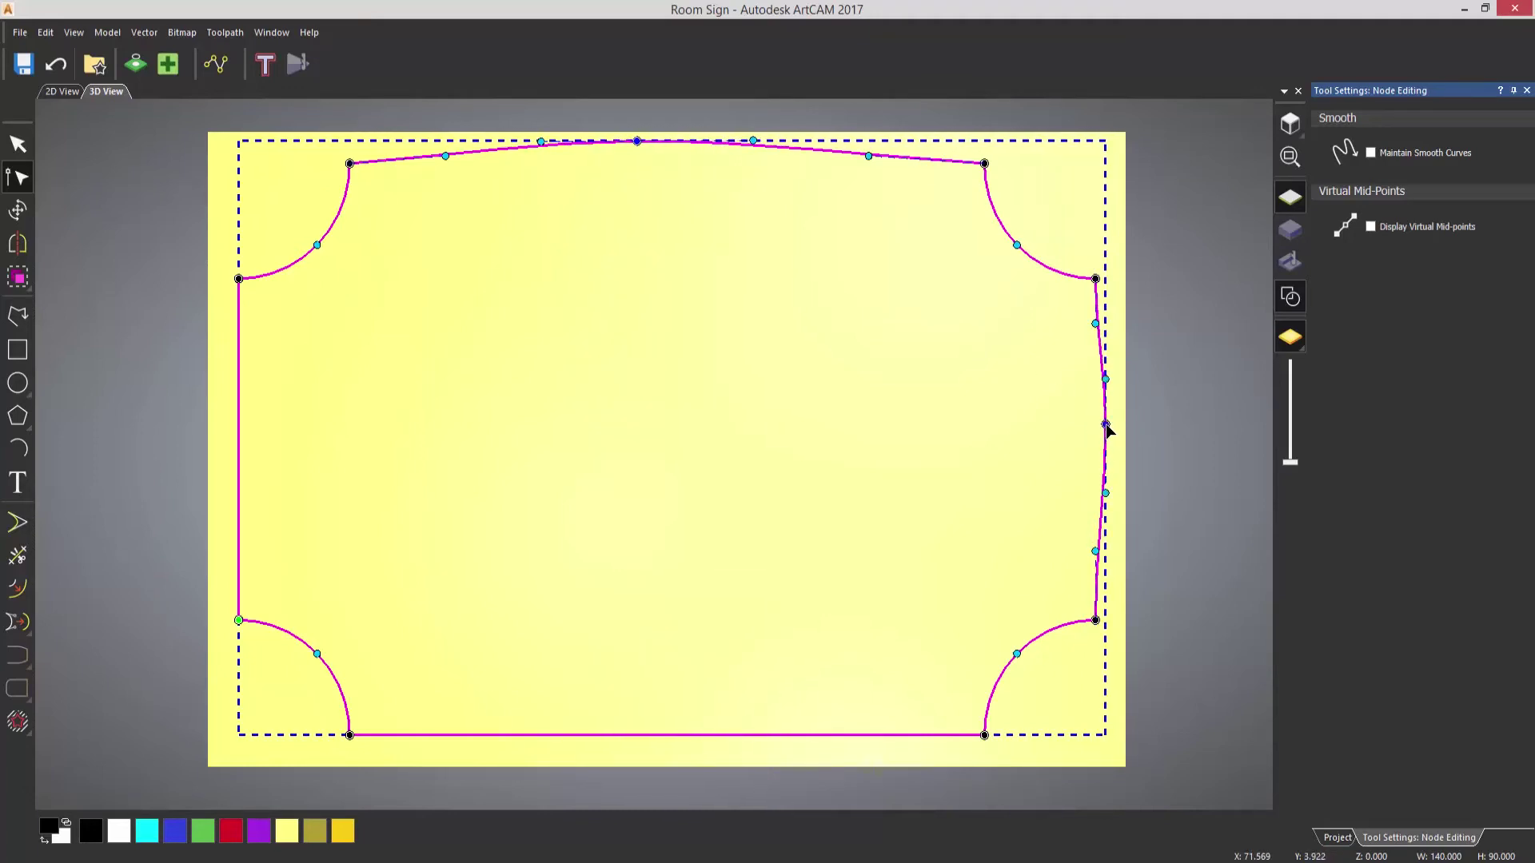
{"action": "double_click", "coordinate": [655, 735]}
{"action": "left_click_drag", "start_coordinate": [655, 735], "coordinate": [654, 753]}
{"action": "double_click", "coordinate": [238, 460]}
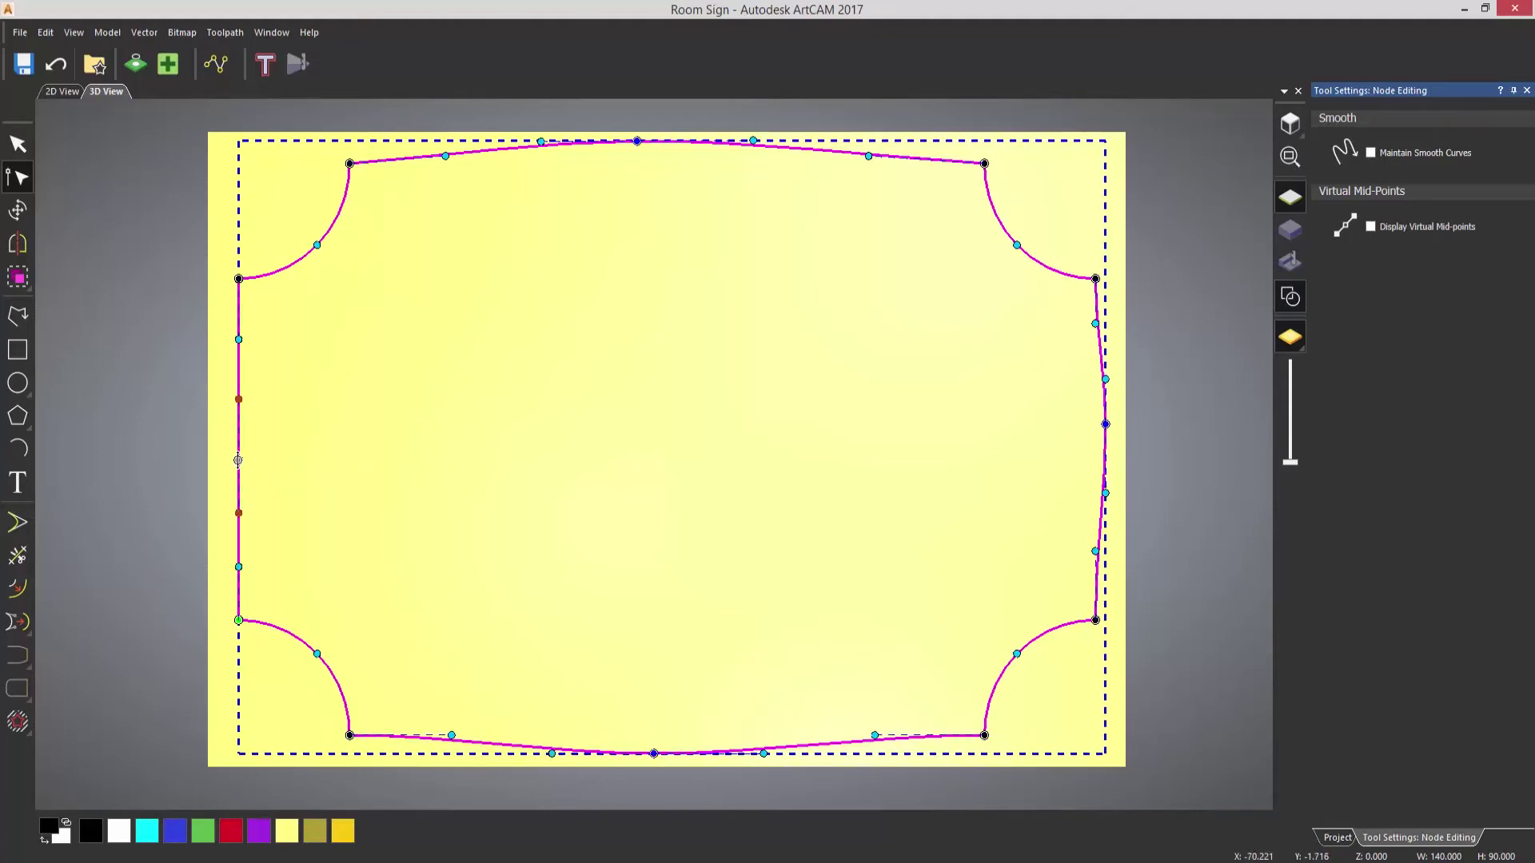
{"action": "left_click_drag", "start_coordinate": [238, 460], "coordinate": [224, 459]}
{"action": "left_click", "coordinate": [352, 458]}
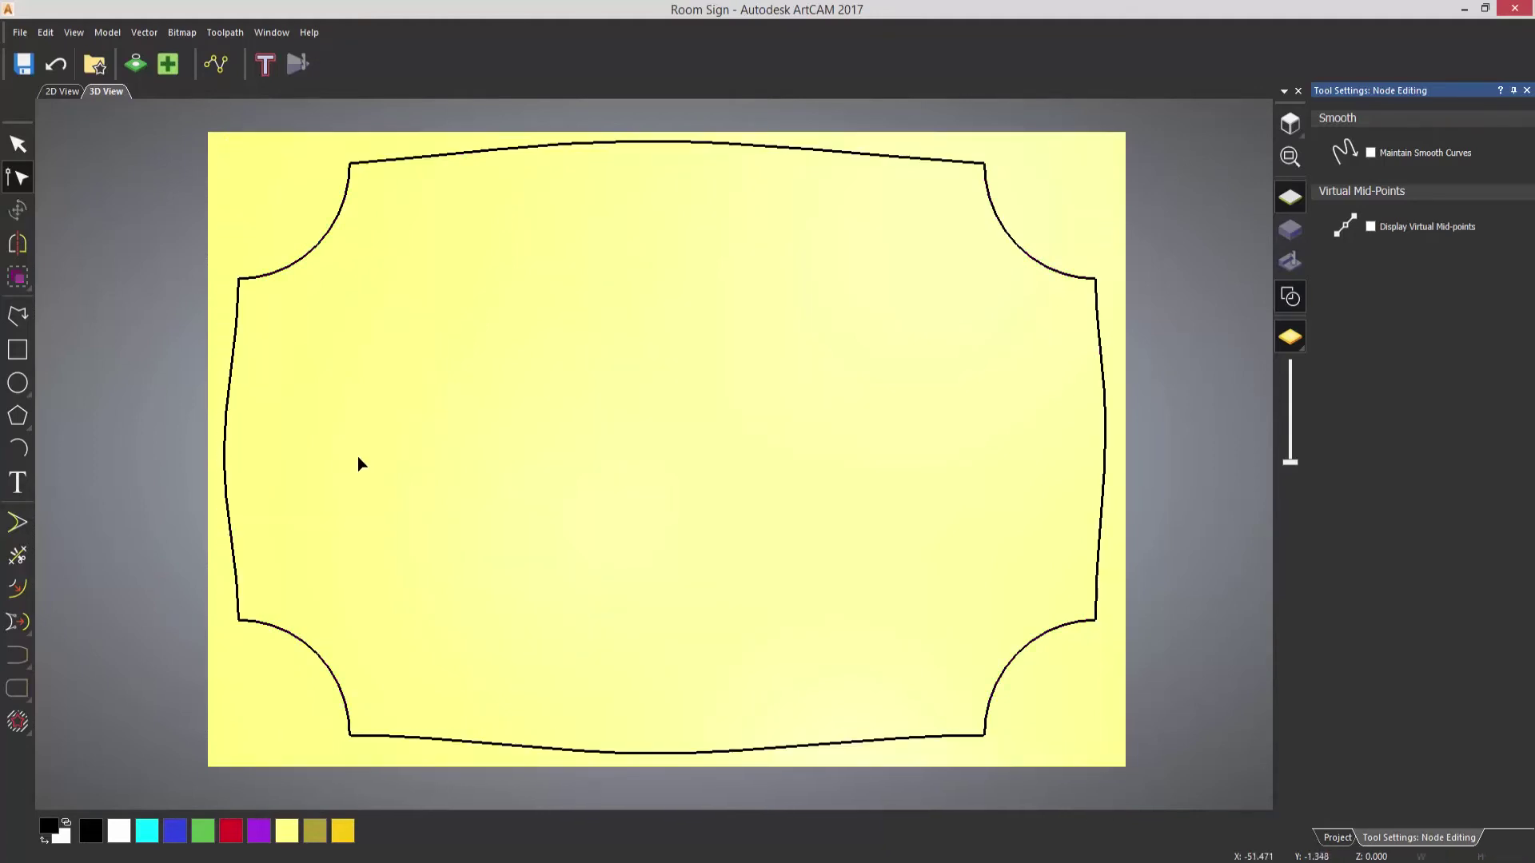
{"action": "key", "text": "n"}
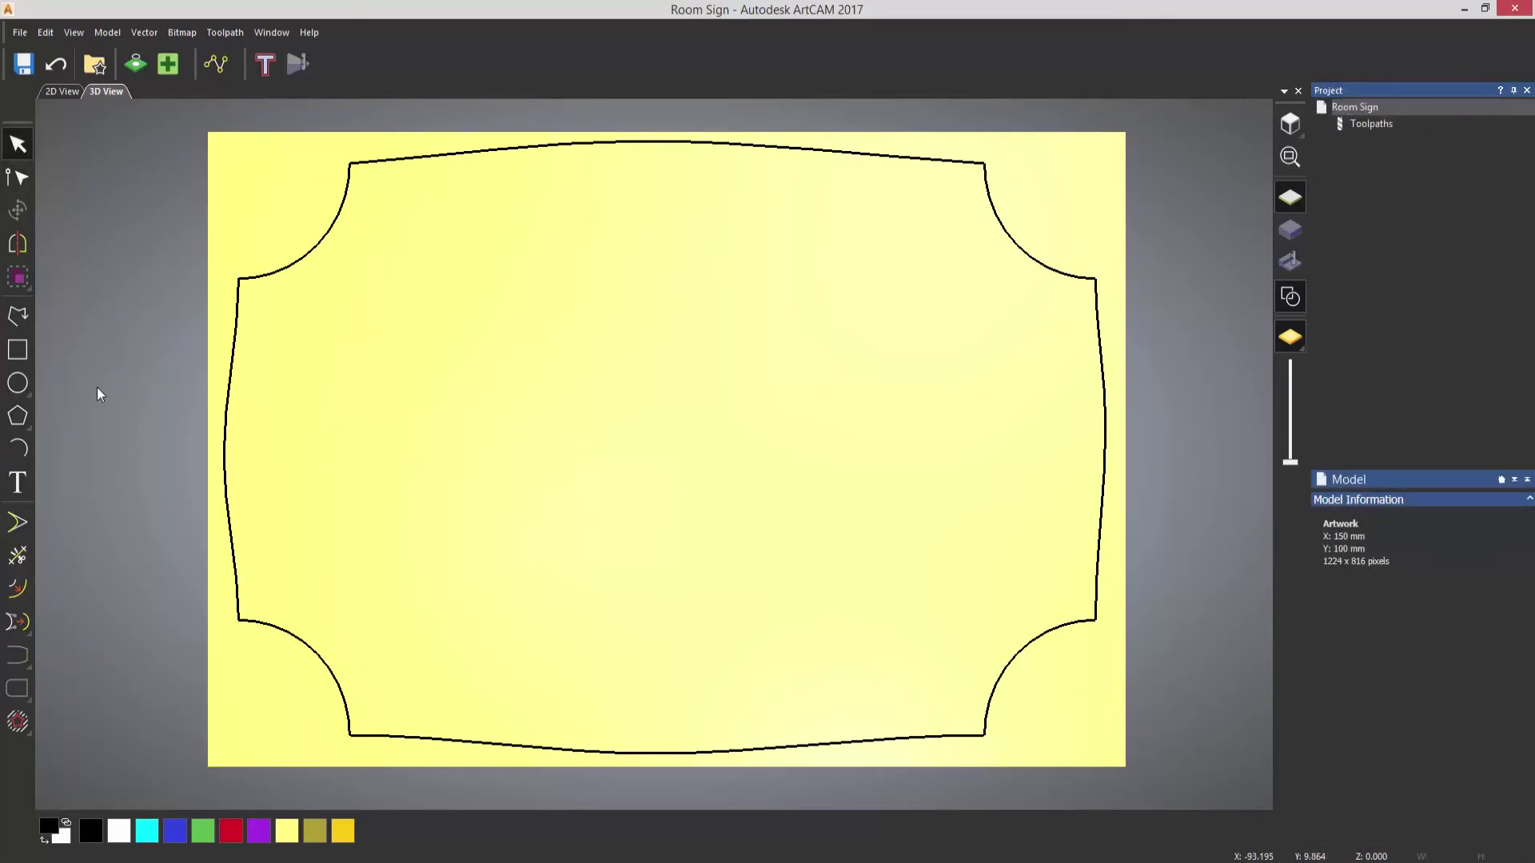
Step: Offset the border inwards with sharp corners by about 2.2 mm, and offset that new outline inwards by about 2.6 mm
{"action": "left_click", "coordinate": [18, 588]}
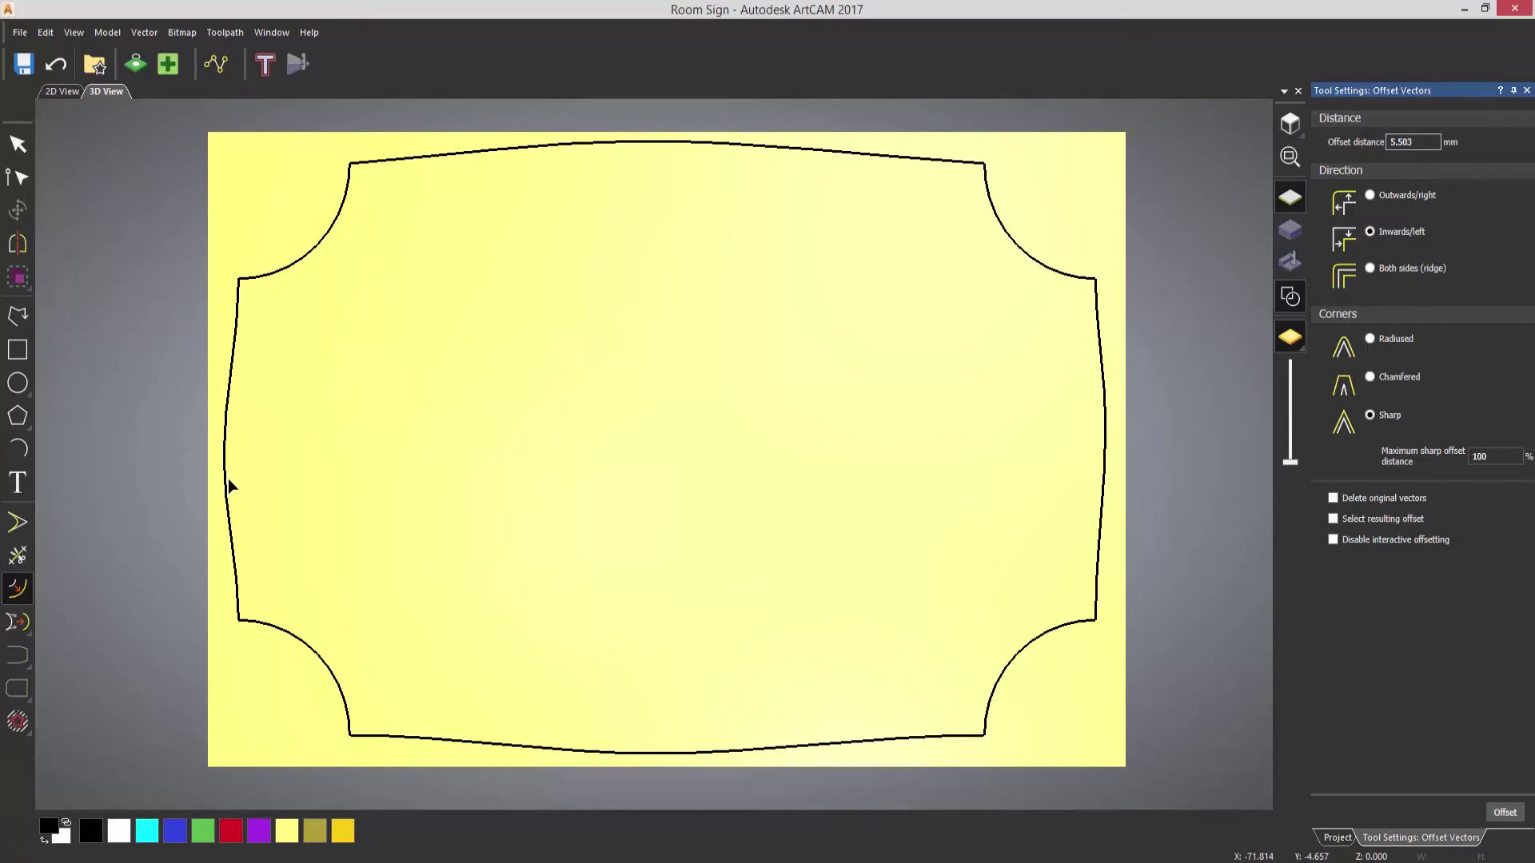
{"action": "left_click", "coordinate": [223, 424]}
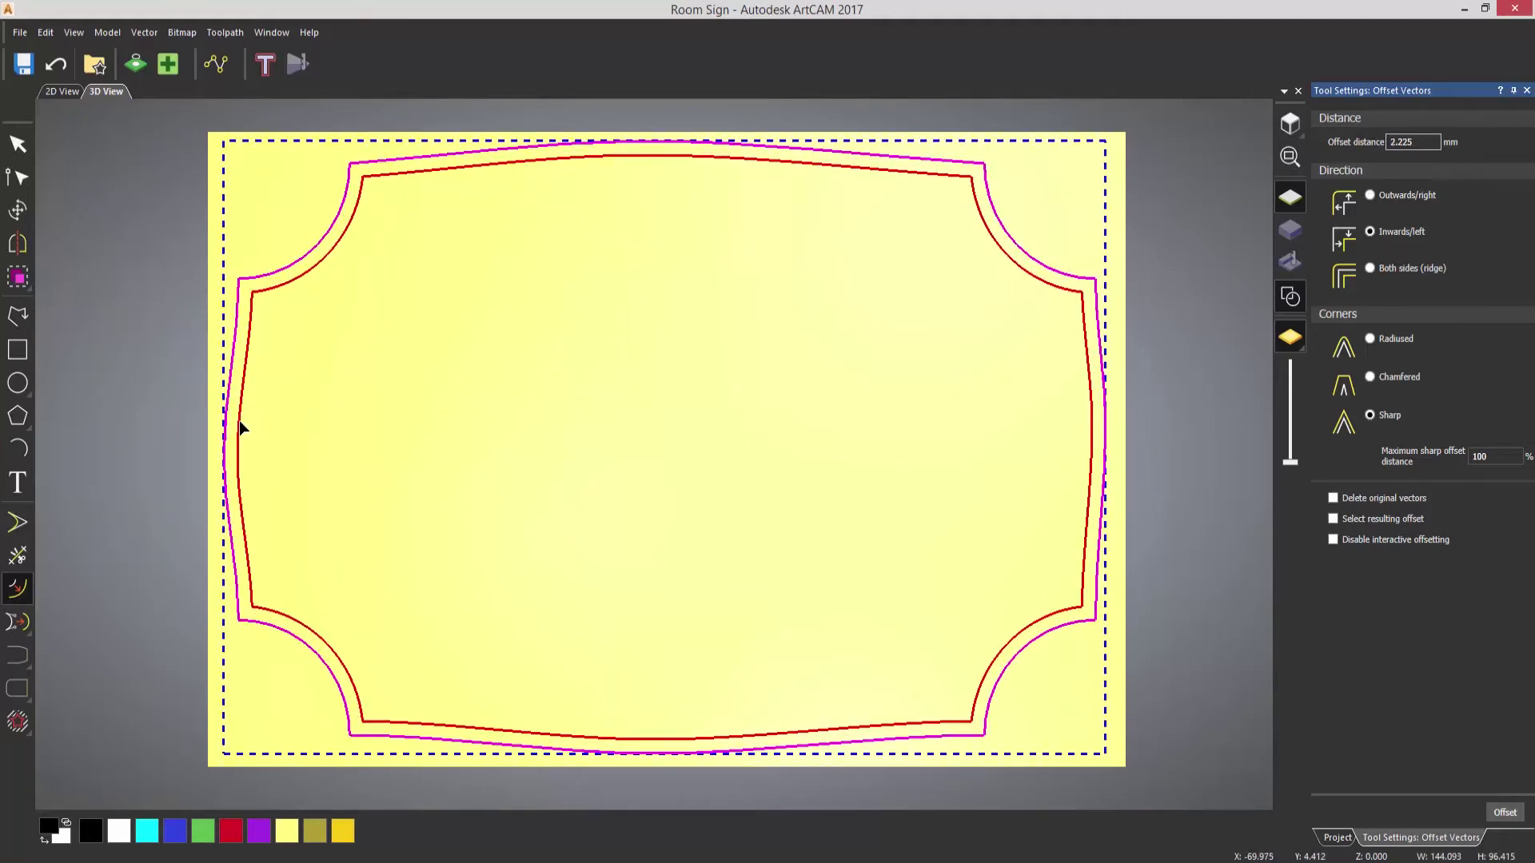
{"action": "left_click", "coordinate": [240, 424]}
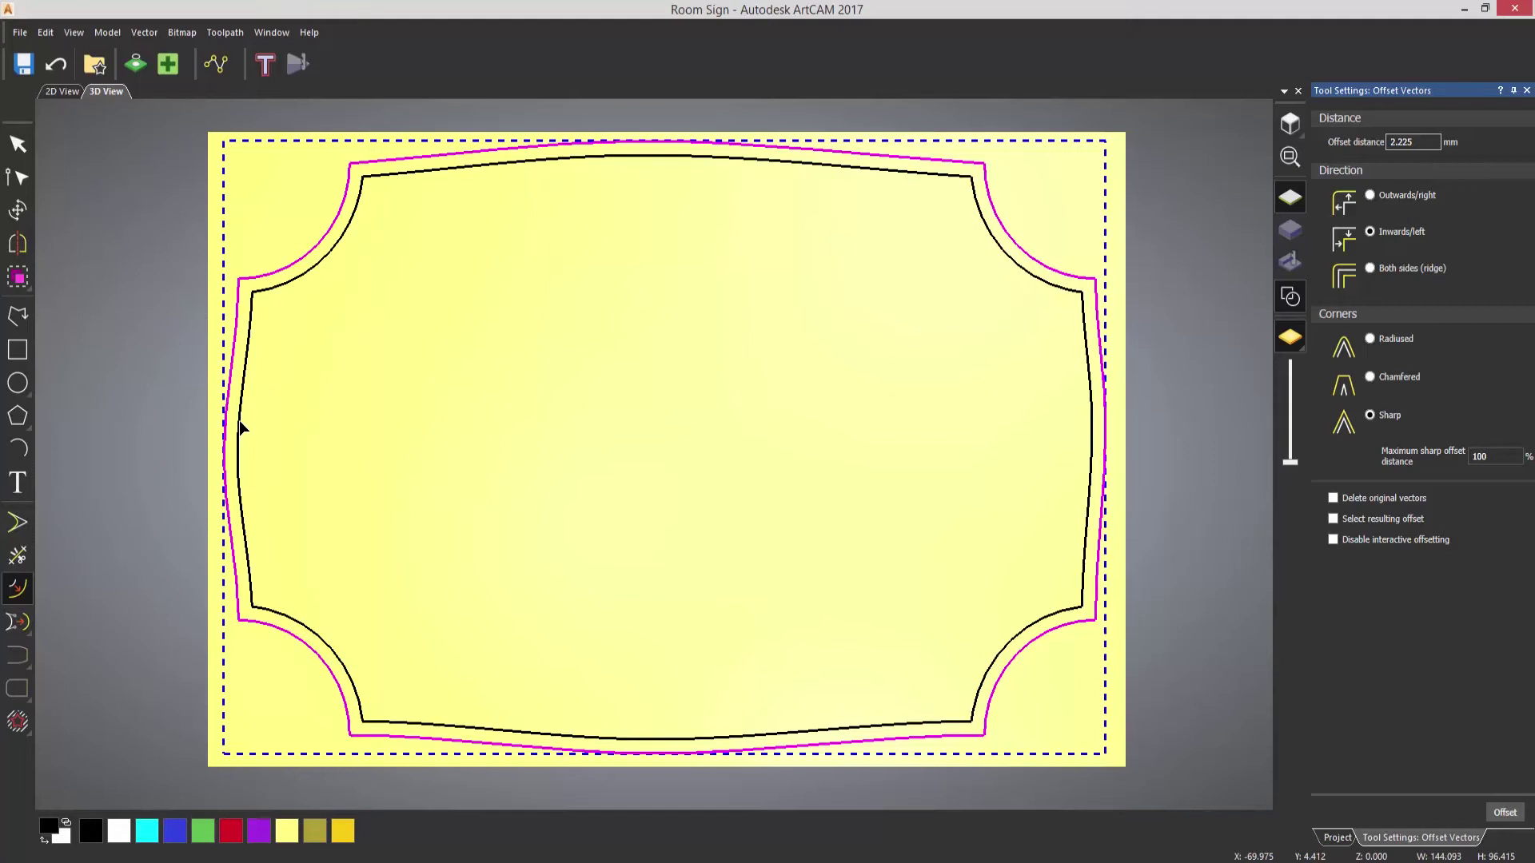
{"action": "left_click", "coordinate": [239, 423]}
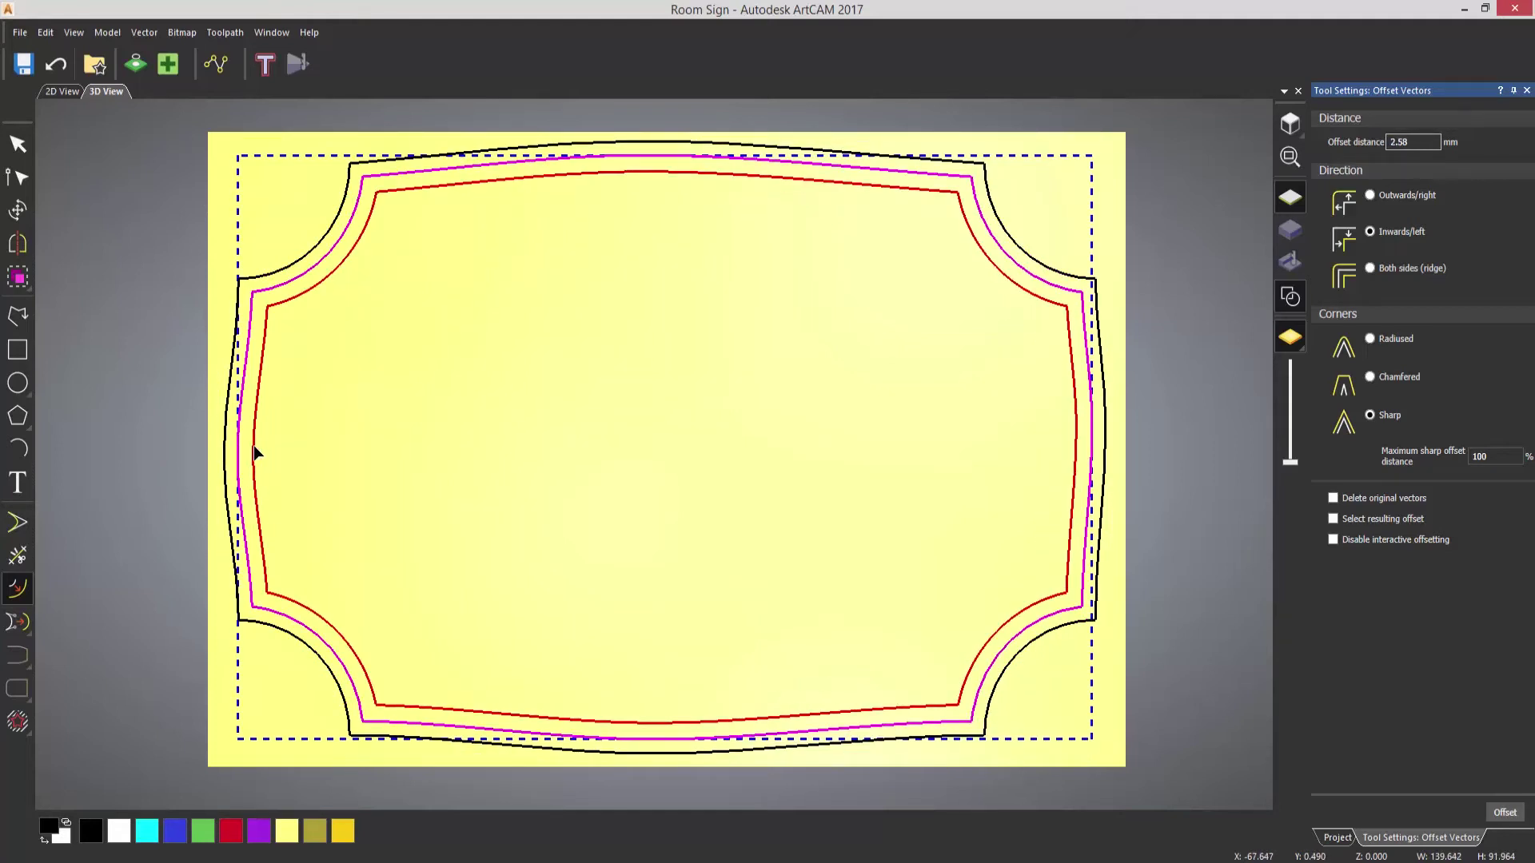
{"action": "left_click", "coordinate": [253, 445]}
{"action": "left_click", "coordinate": [856, 347]}
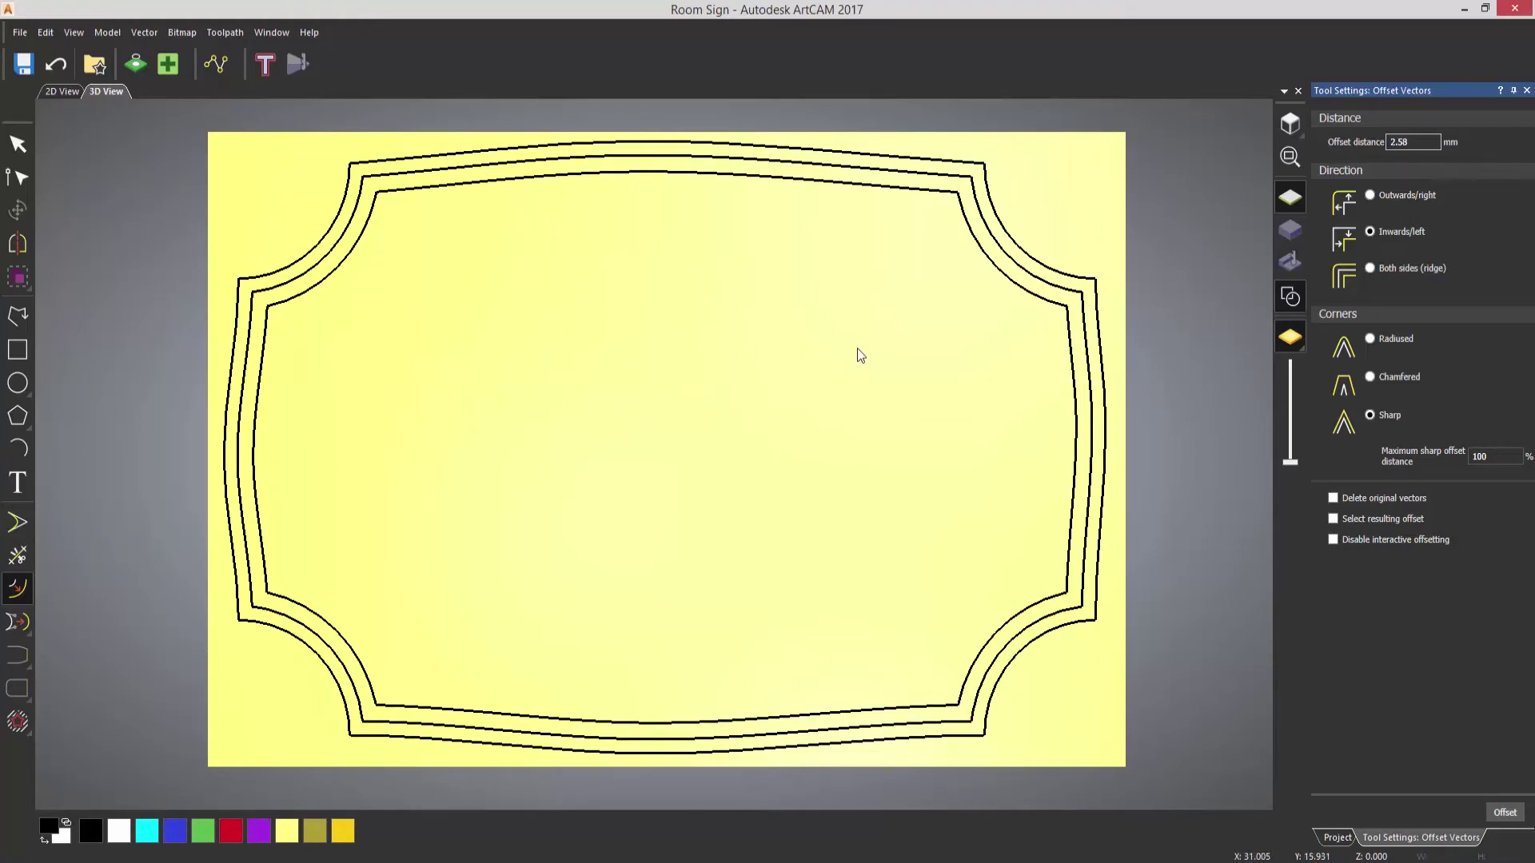
{"action": "key", "text": "Escape"}
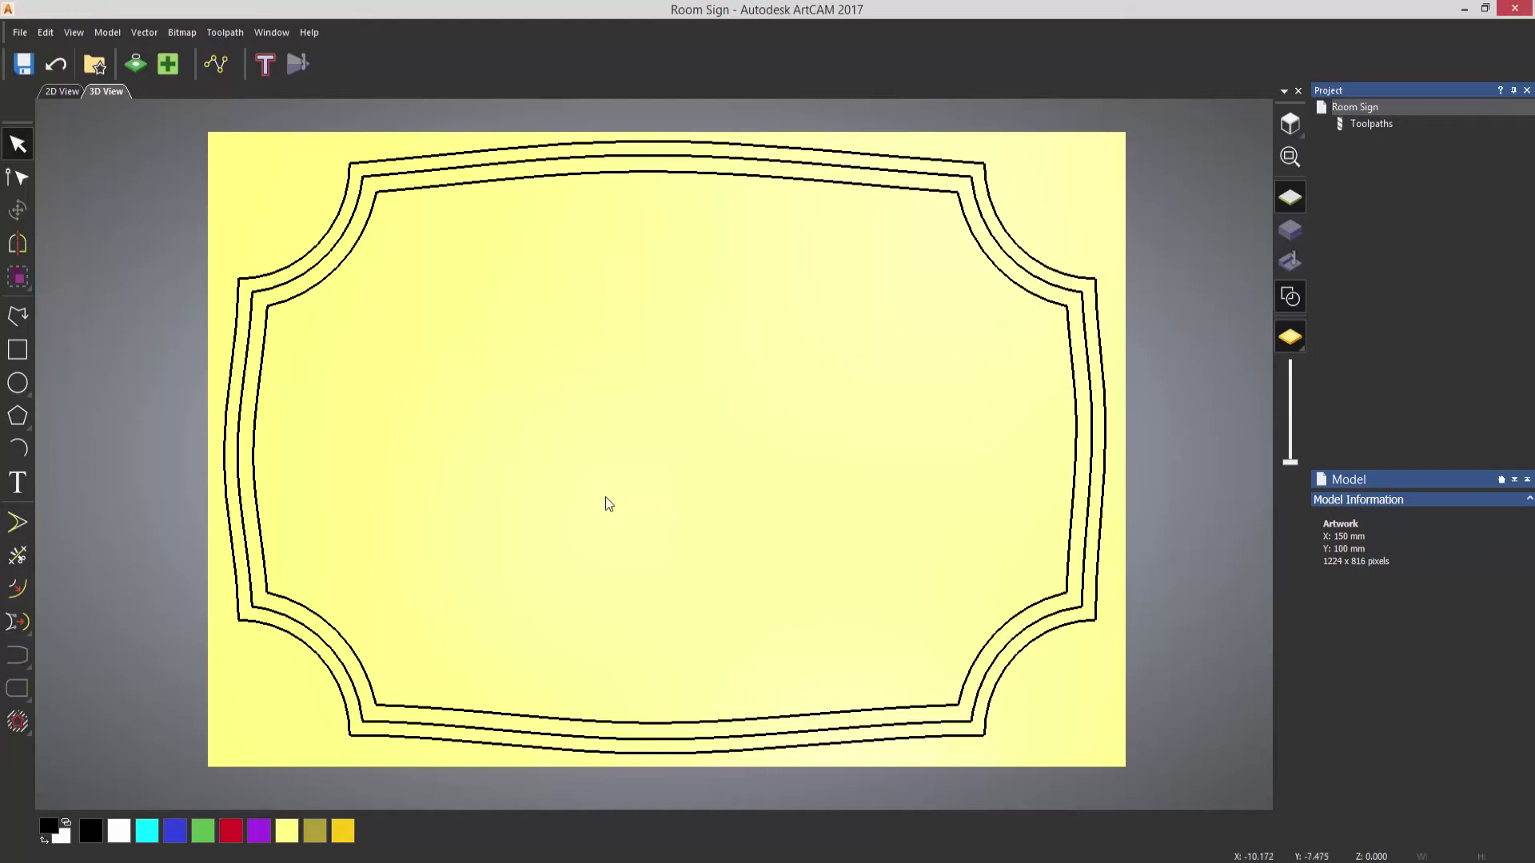
Step: Cut the middle border vector at both end nodes of its upper-left corner arc
{"action": "left_click", "coordinate": [312, 268]}
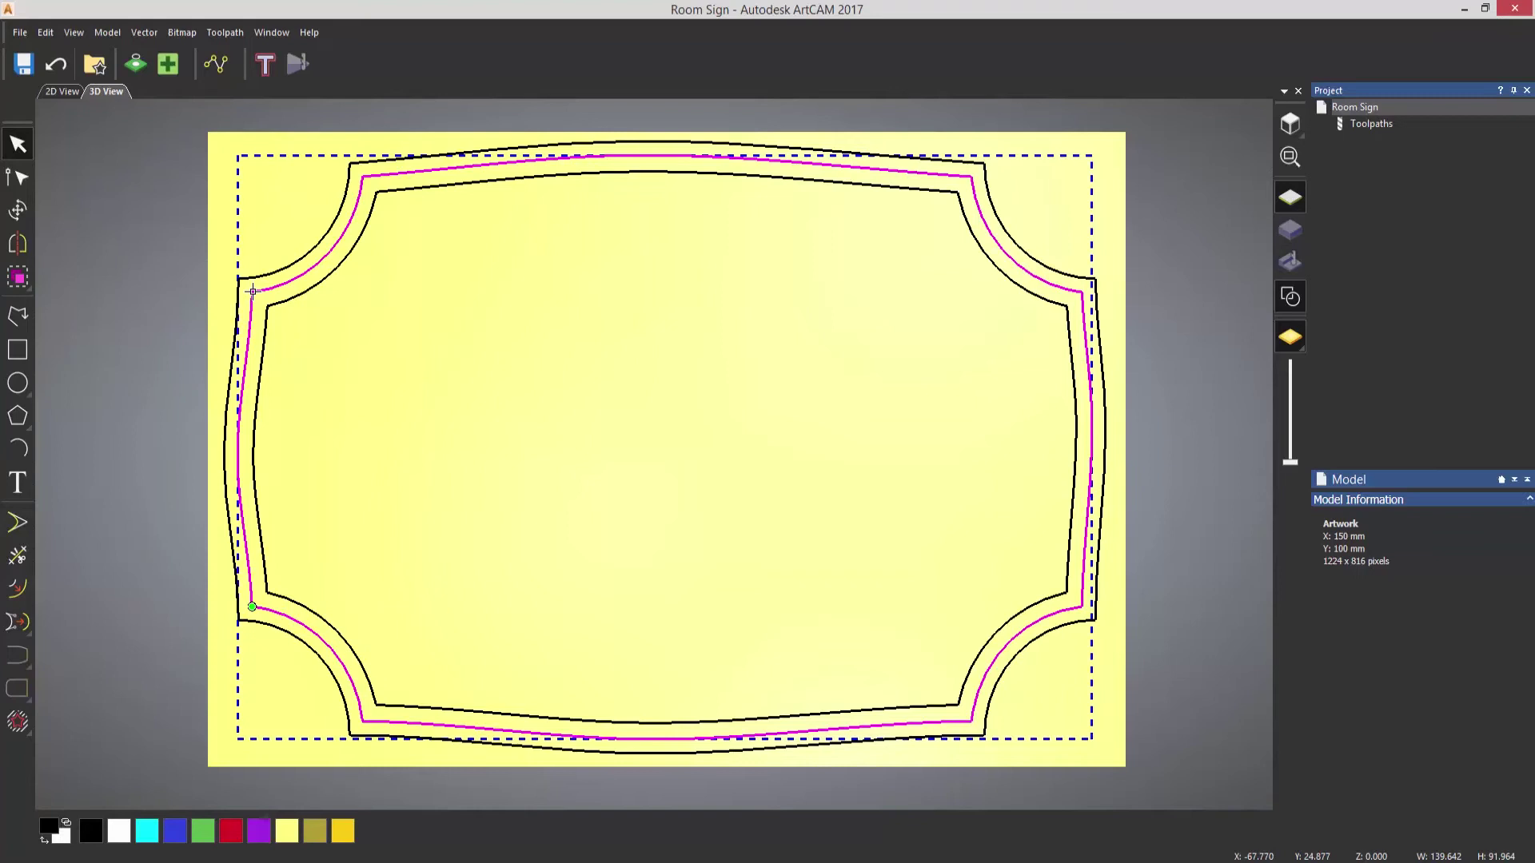
{"action": "key", "text": "n"}
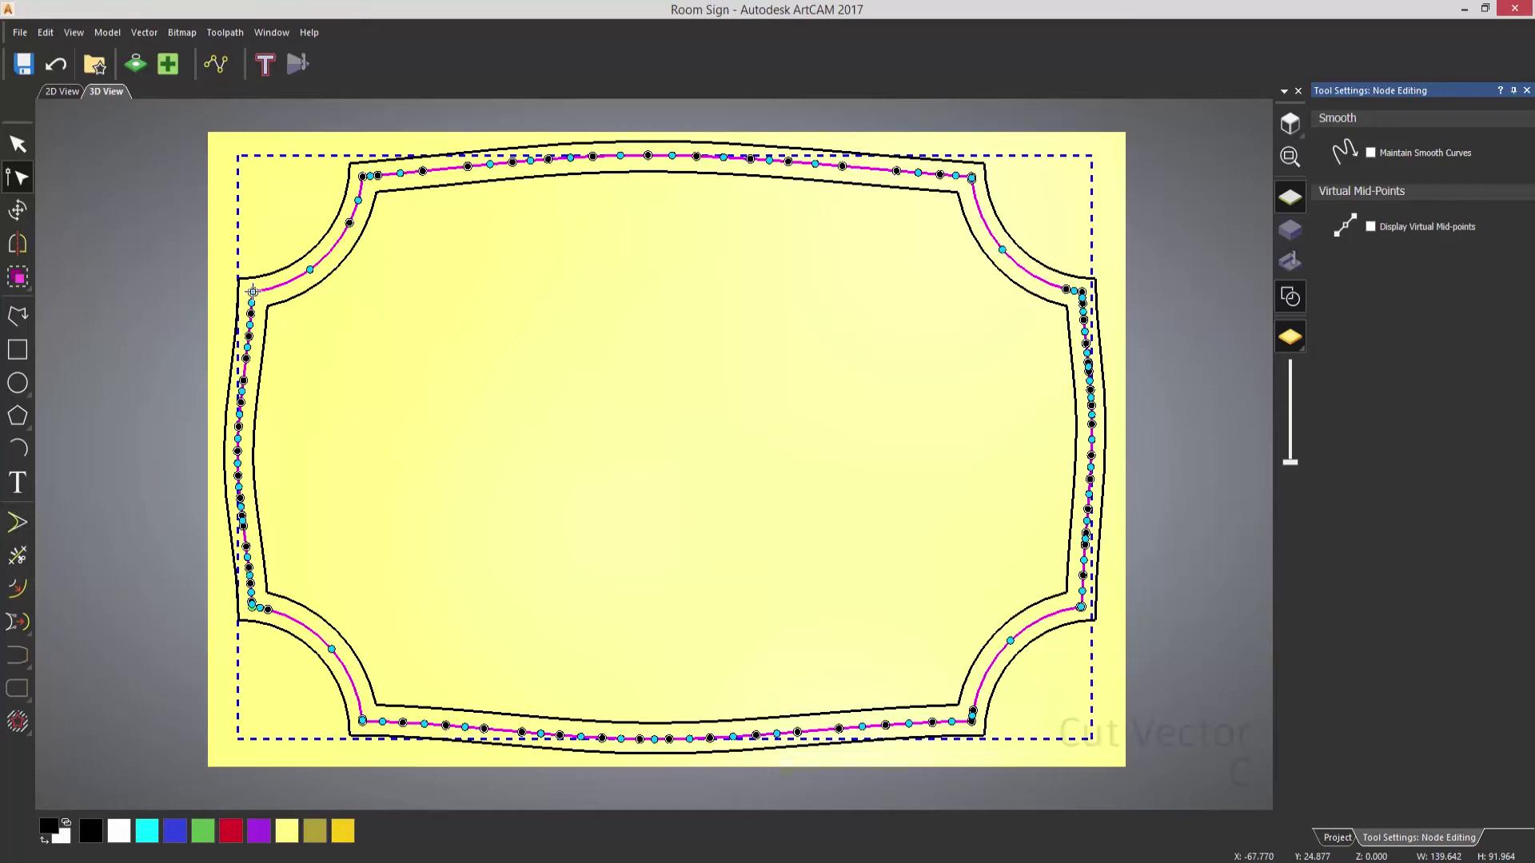
{"action": "right_click", "coordinate": [253, 291]}
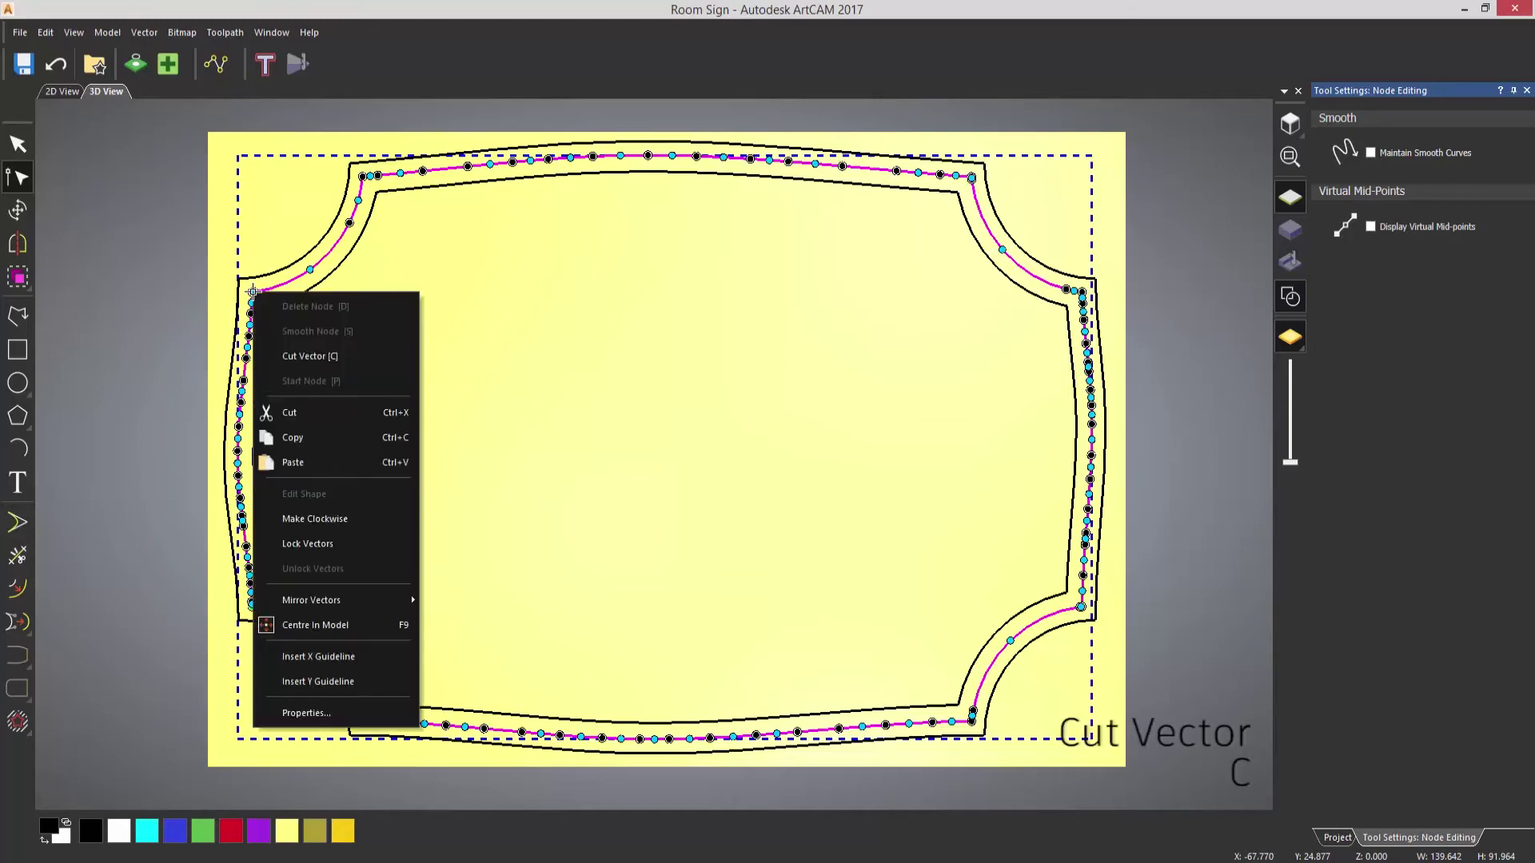
{"action": "left_click", "coordinate": [305, 353]}
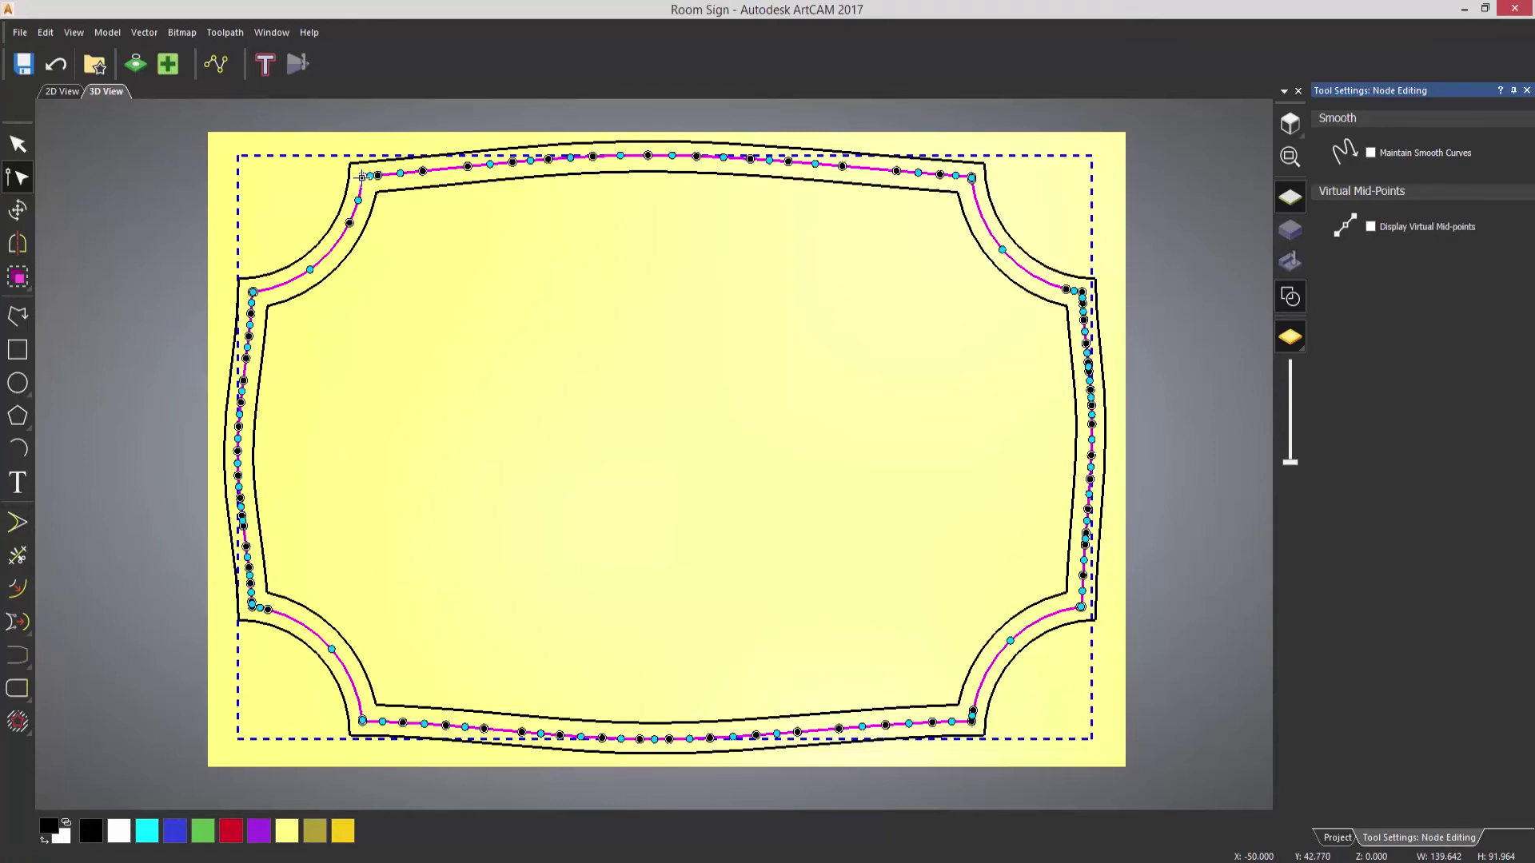
{"action": "left_click", "coordinate": [362, 177]}
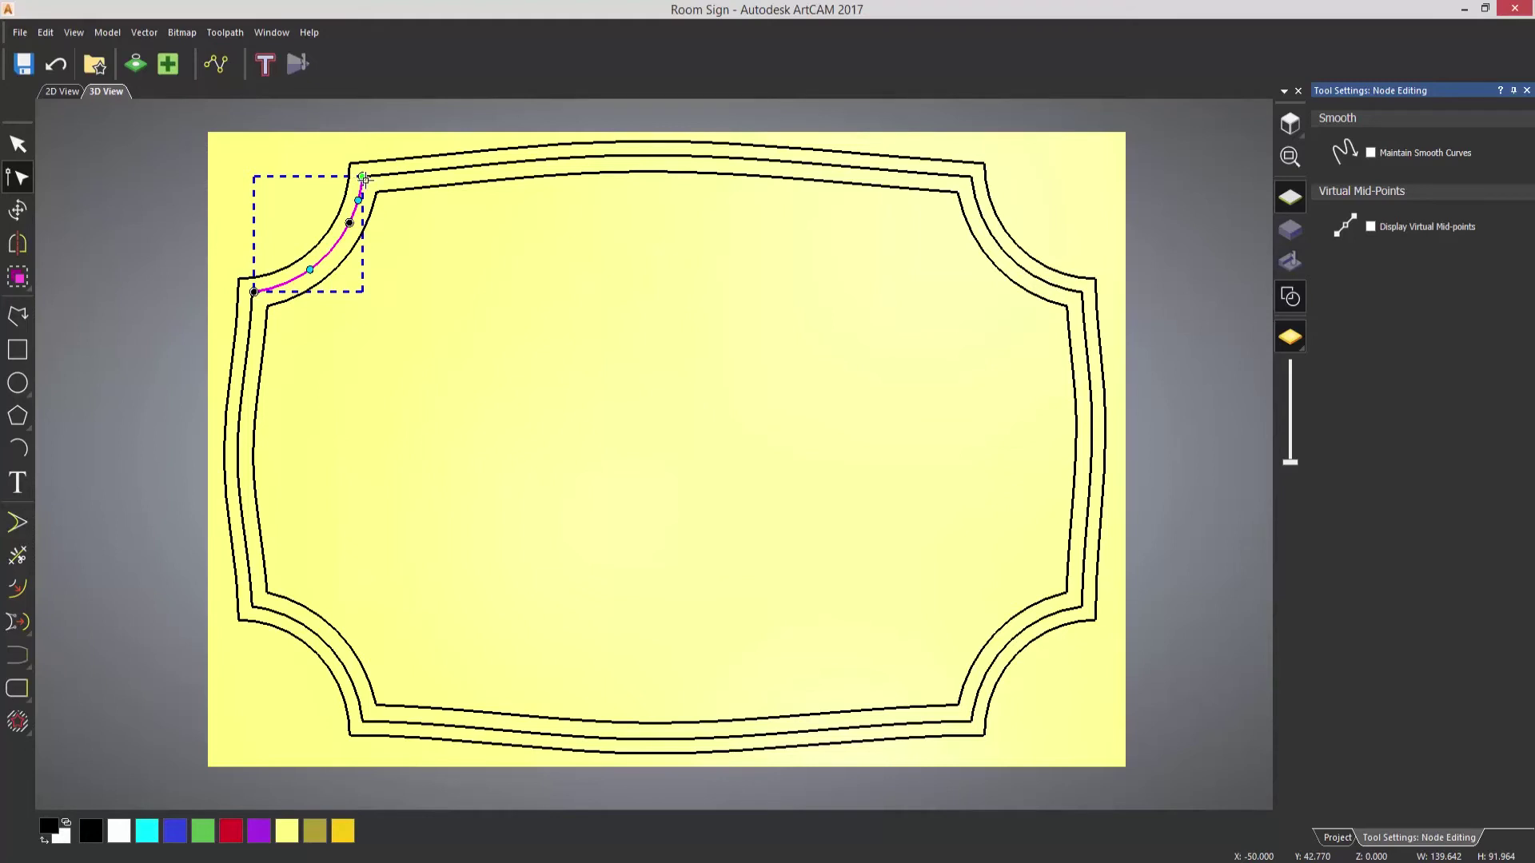
Step: Draw two separate straight lines joining the inner and outer border corners at both ends of the upper-right corner arc
{"action": "left_click", "coordinate": [526, 277]}
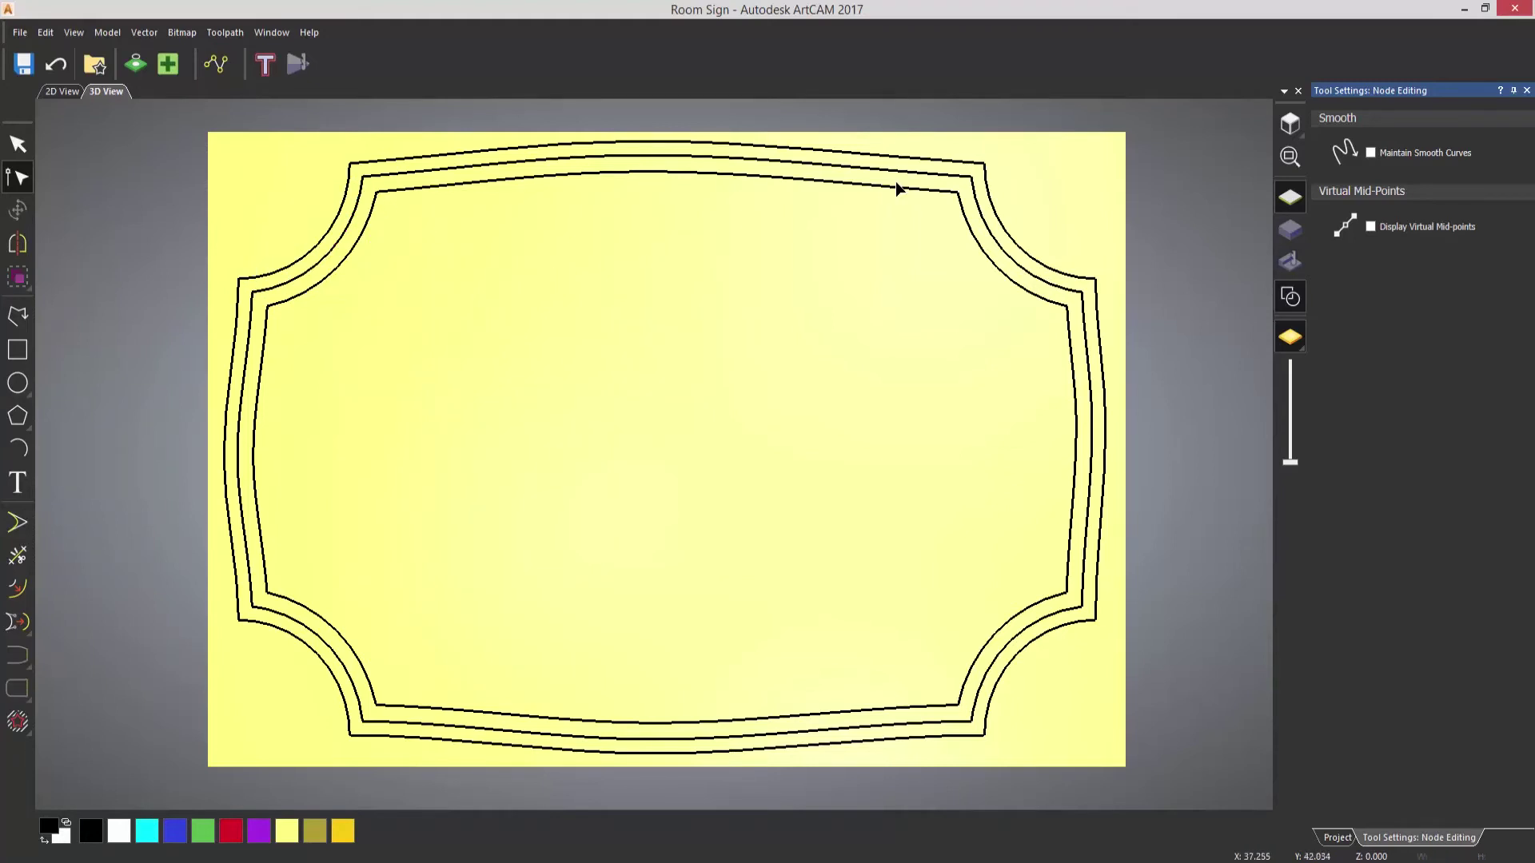
{"action": "key", "text": "n"}
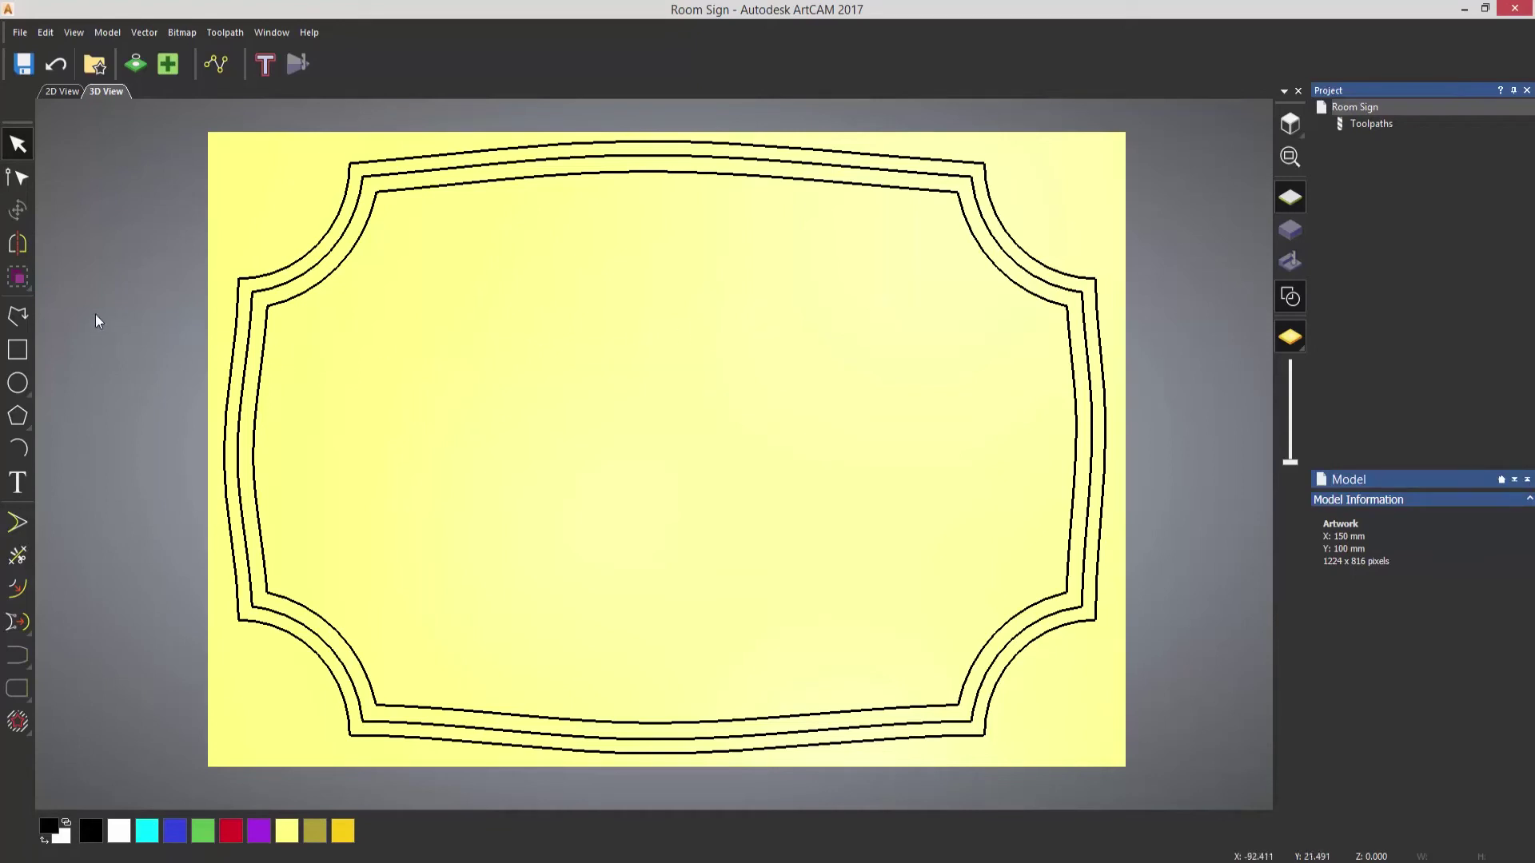
{"action": "left_click", "coordinate": [20, 318]}
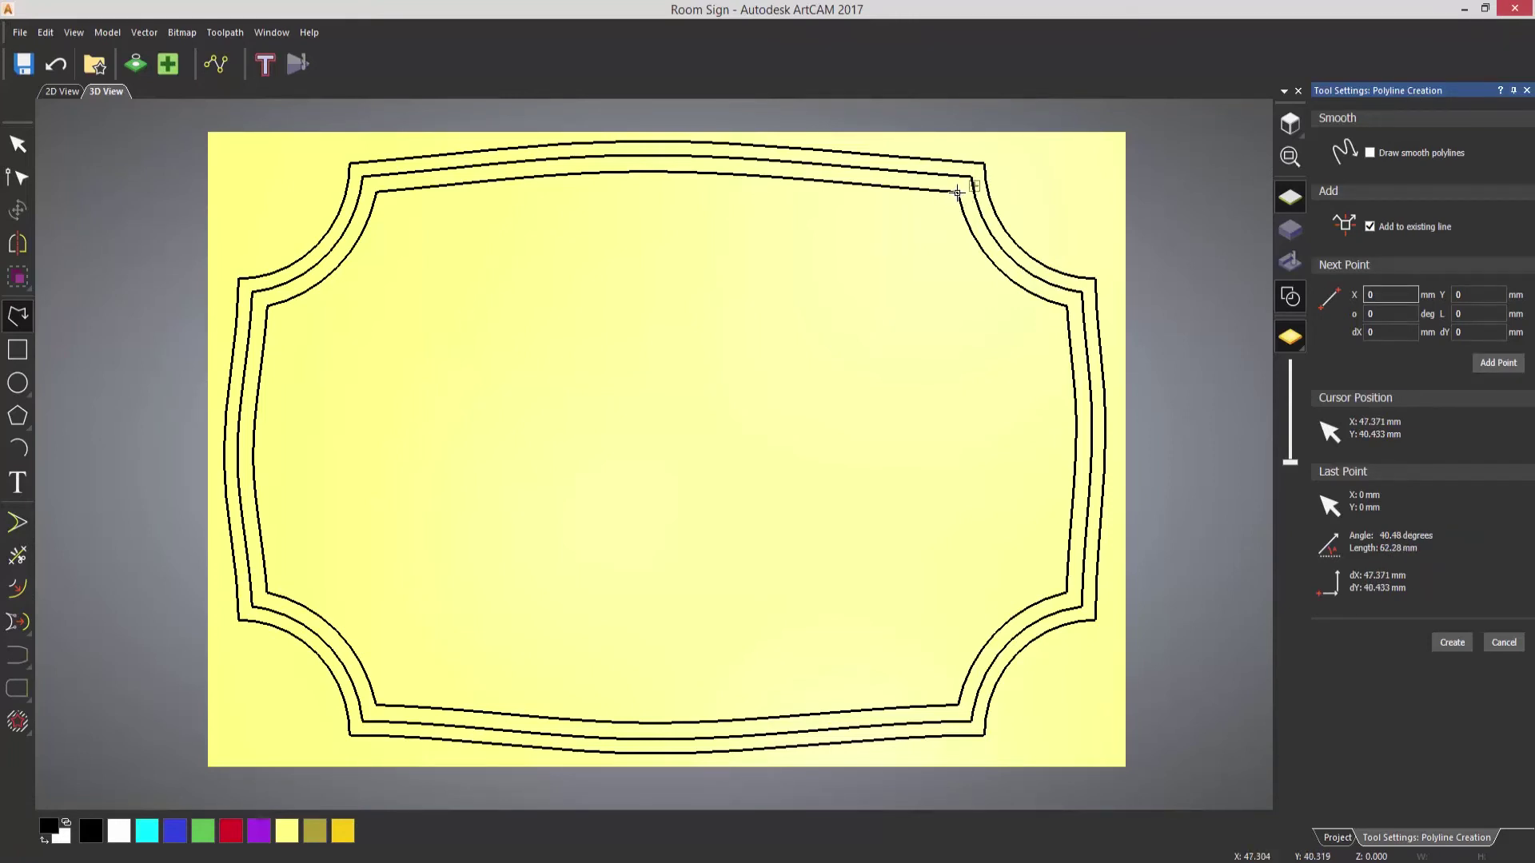
{"action": "left_click", "coordinate": [958, 192]}
{"action": "left_click", "coordinate": [983, 163]}
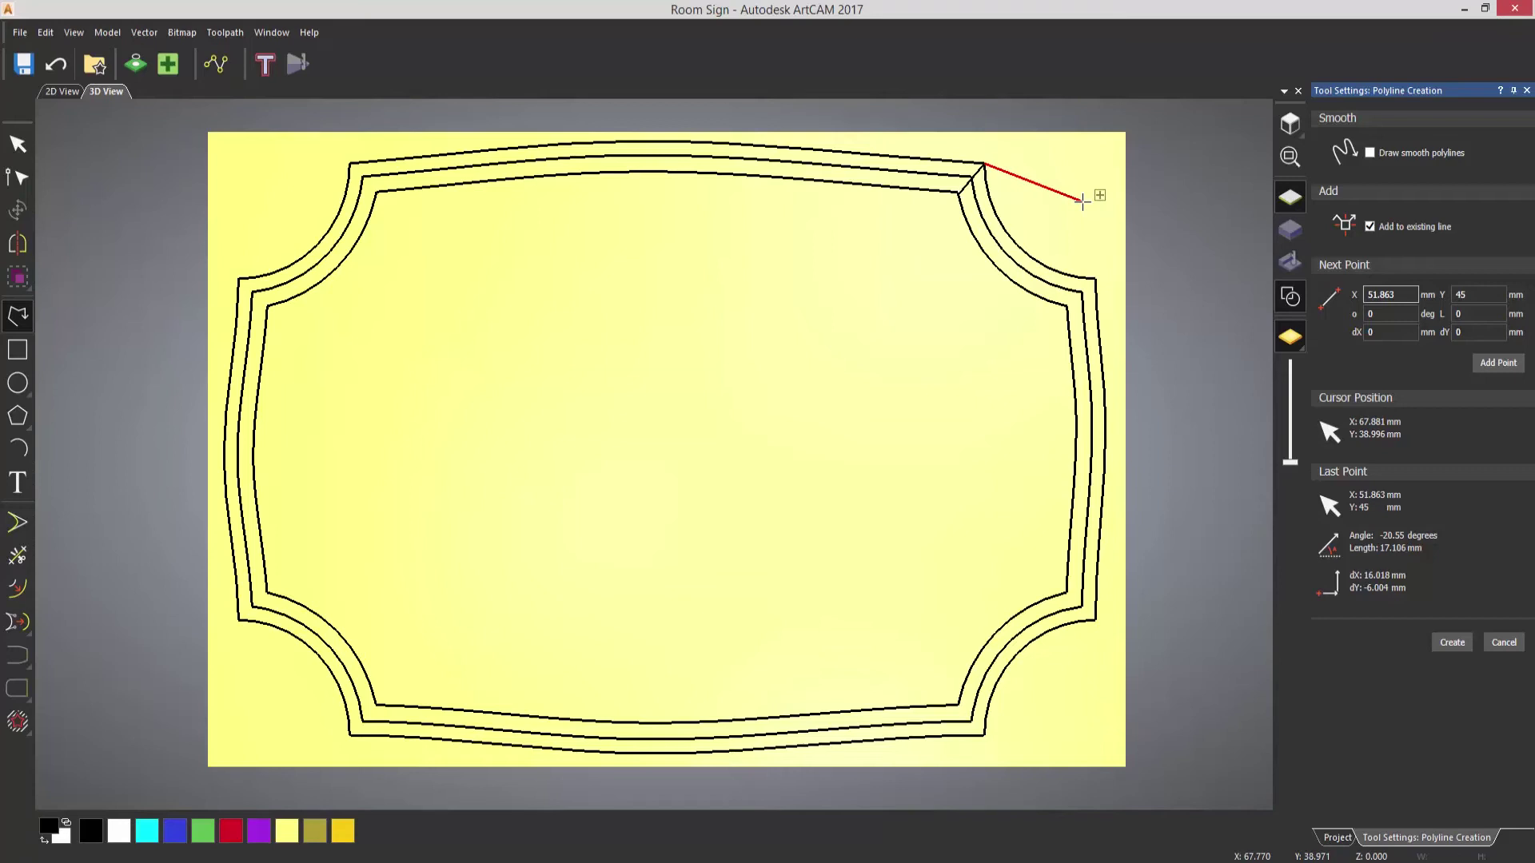
{"action": "key", "text": "space"}
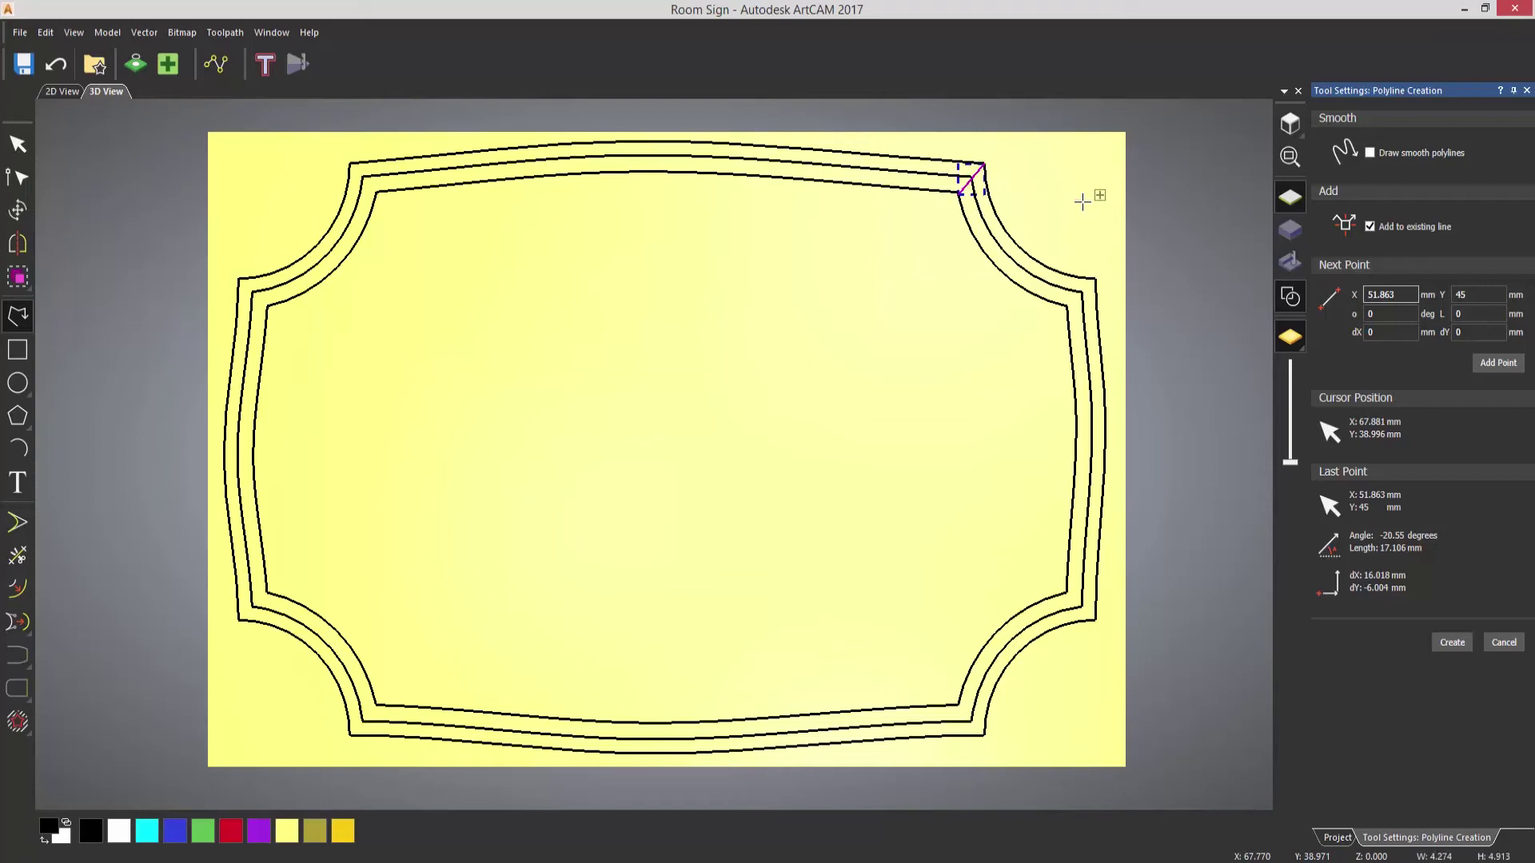
{"action": "left_click", "coordinate": [1066, 308]}
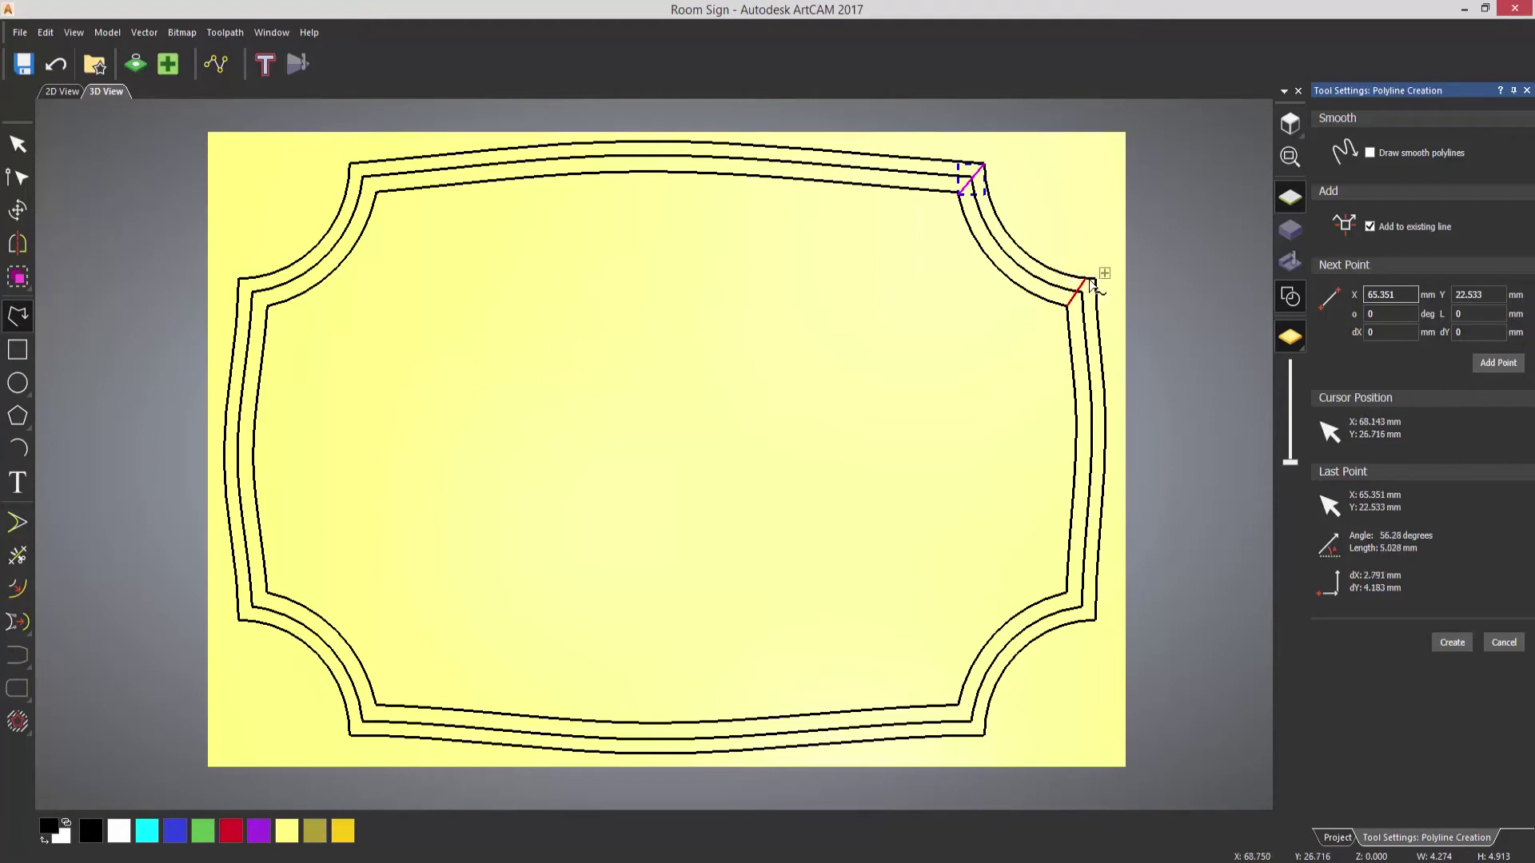
{"action": "left_click", "coordinate": [1095, 280]}
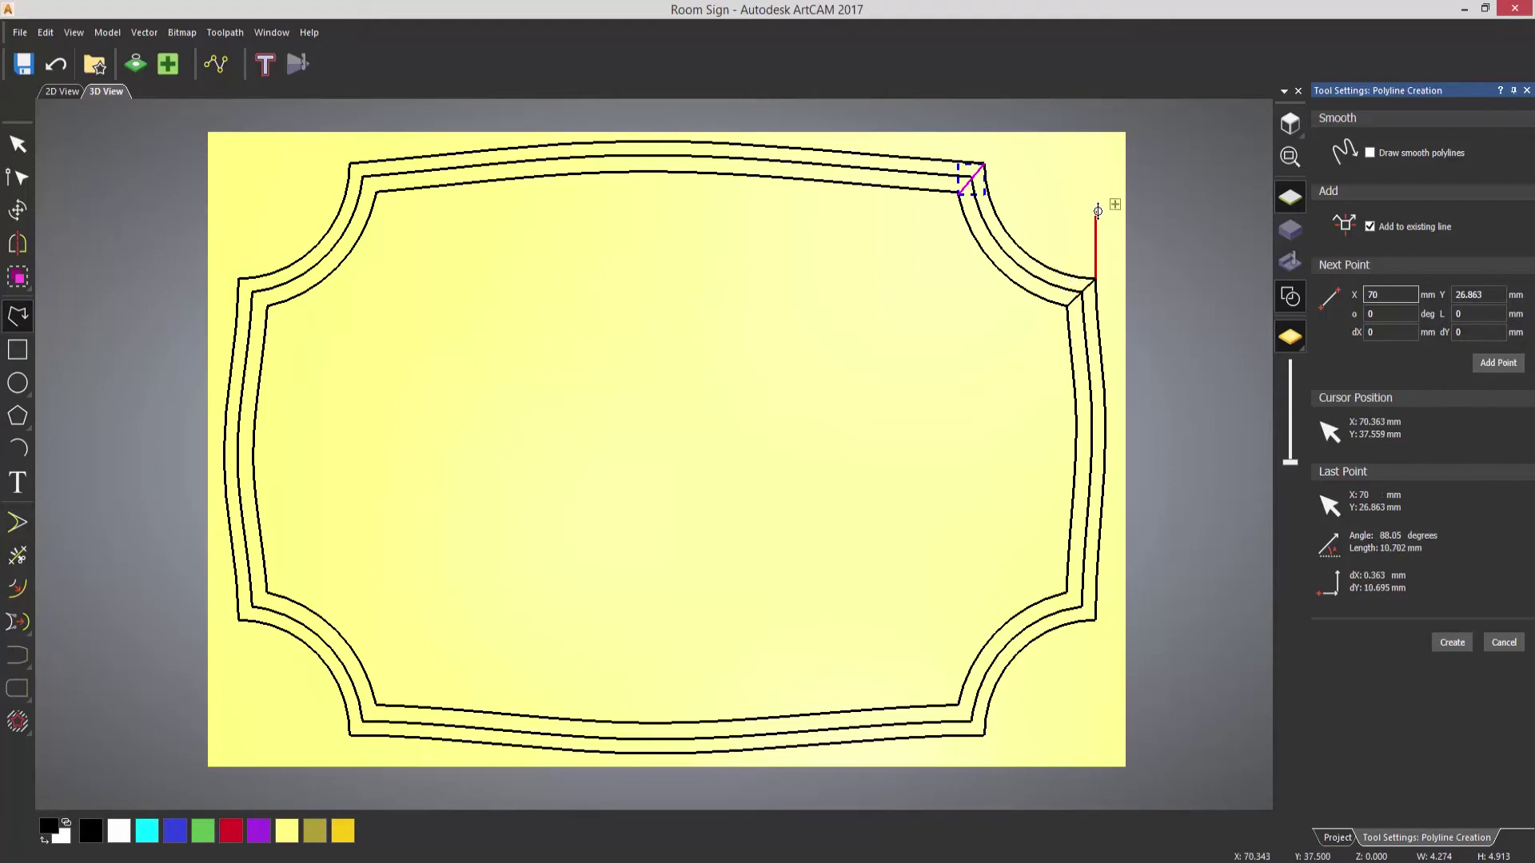
{"action": "key", "text": "Escape"}
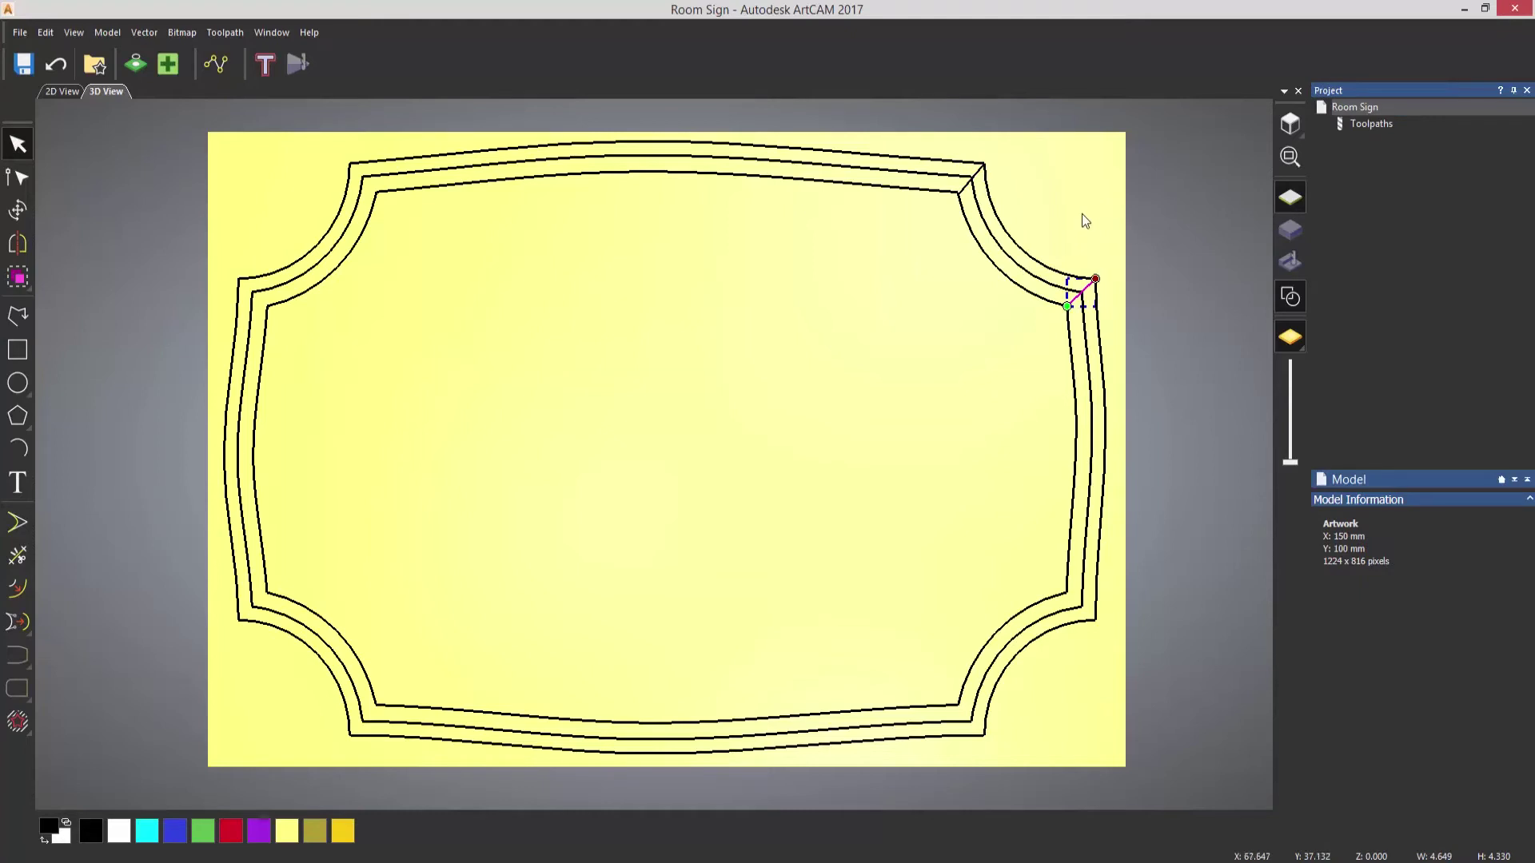
{"action": "left_click", "coordinate": [1081, 213]}
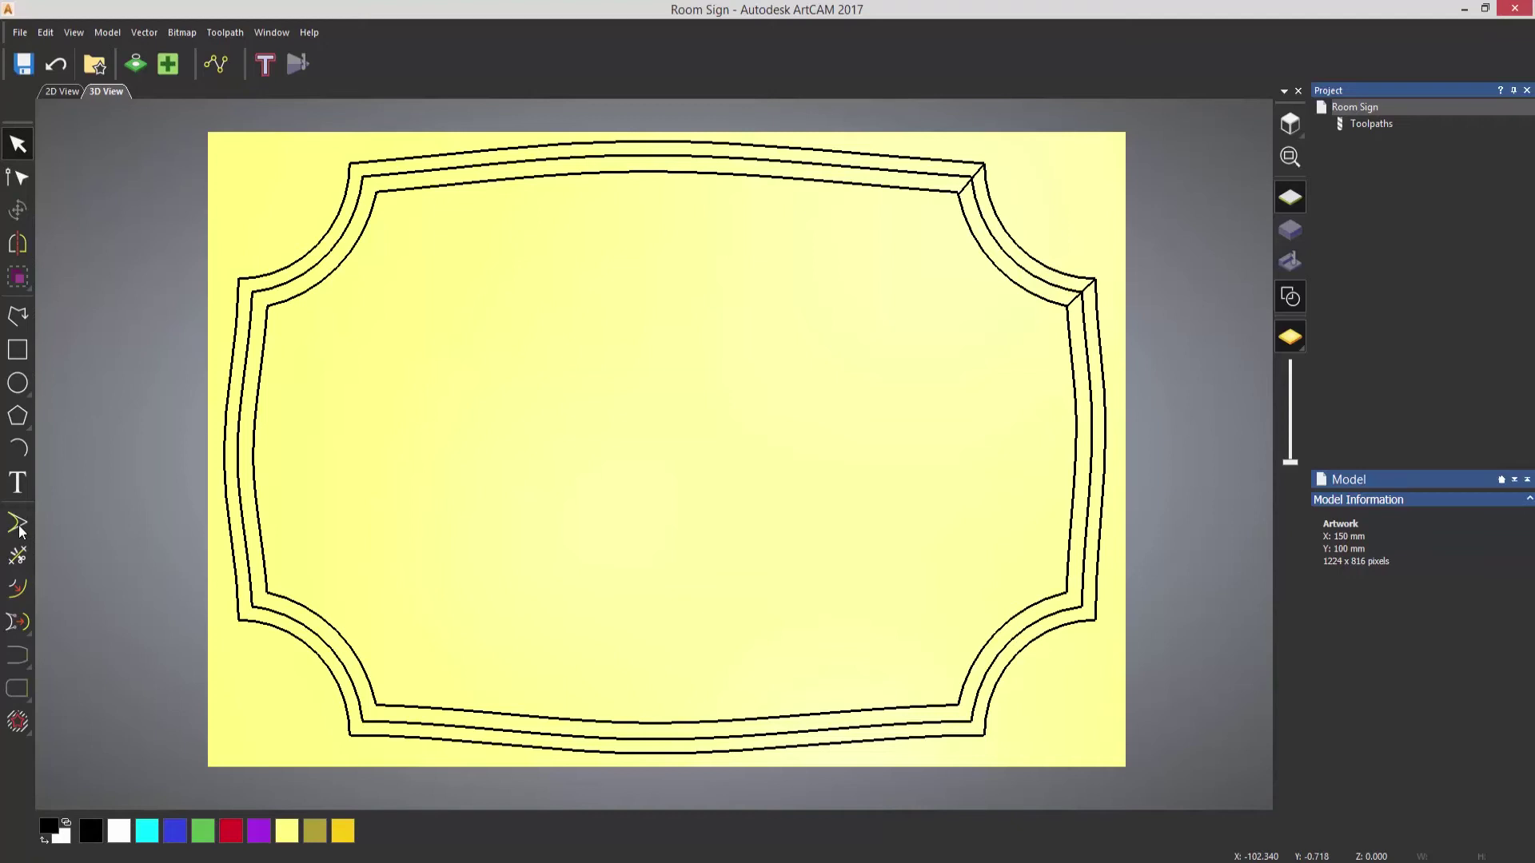
Step: Trim away the middle border vector's straight runs and lower portion, leaving only its upper-left and upper-right corner arcs
{"action": "left_click", "coordinate": [26, 558]}
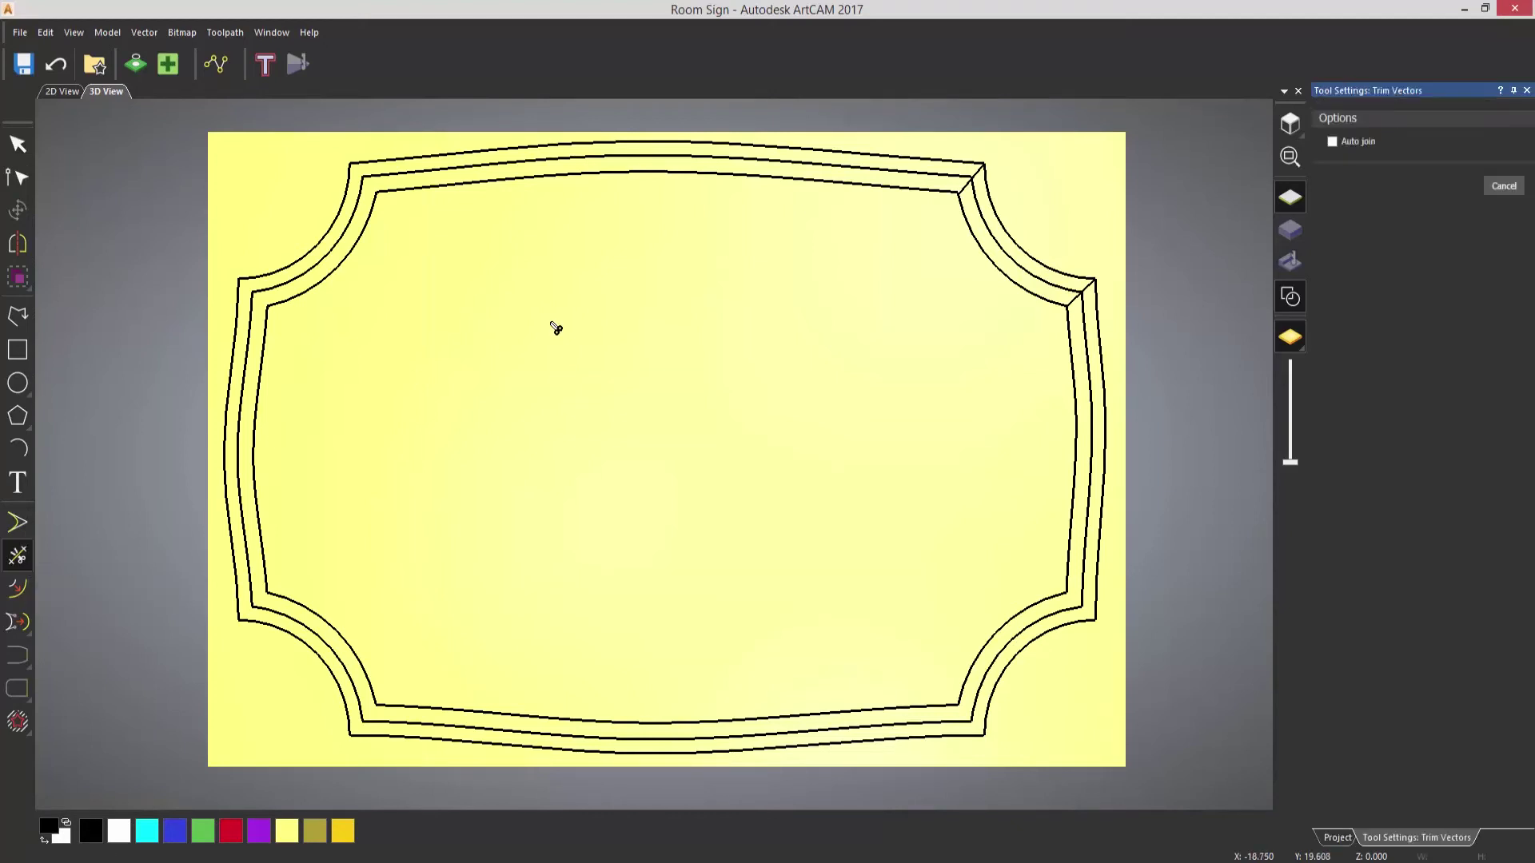
{"action": "left_click", "coordinate": [947, 176]}
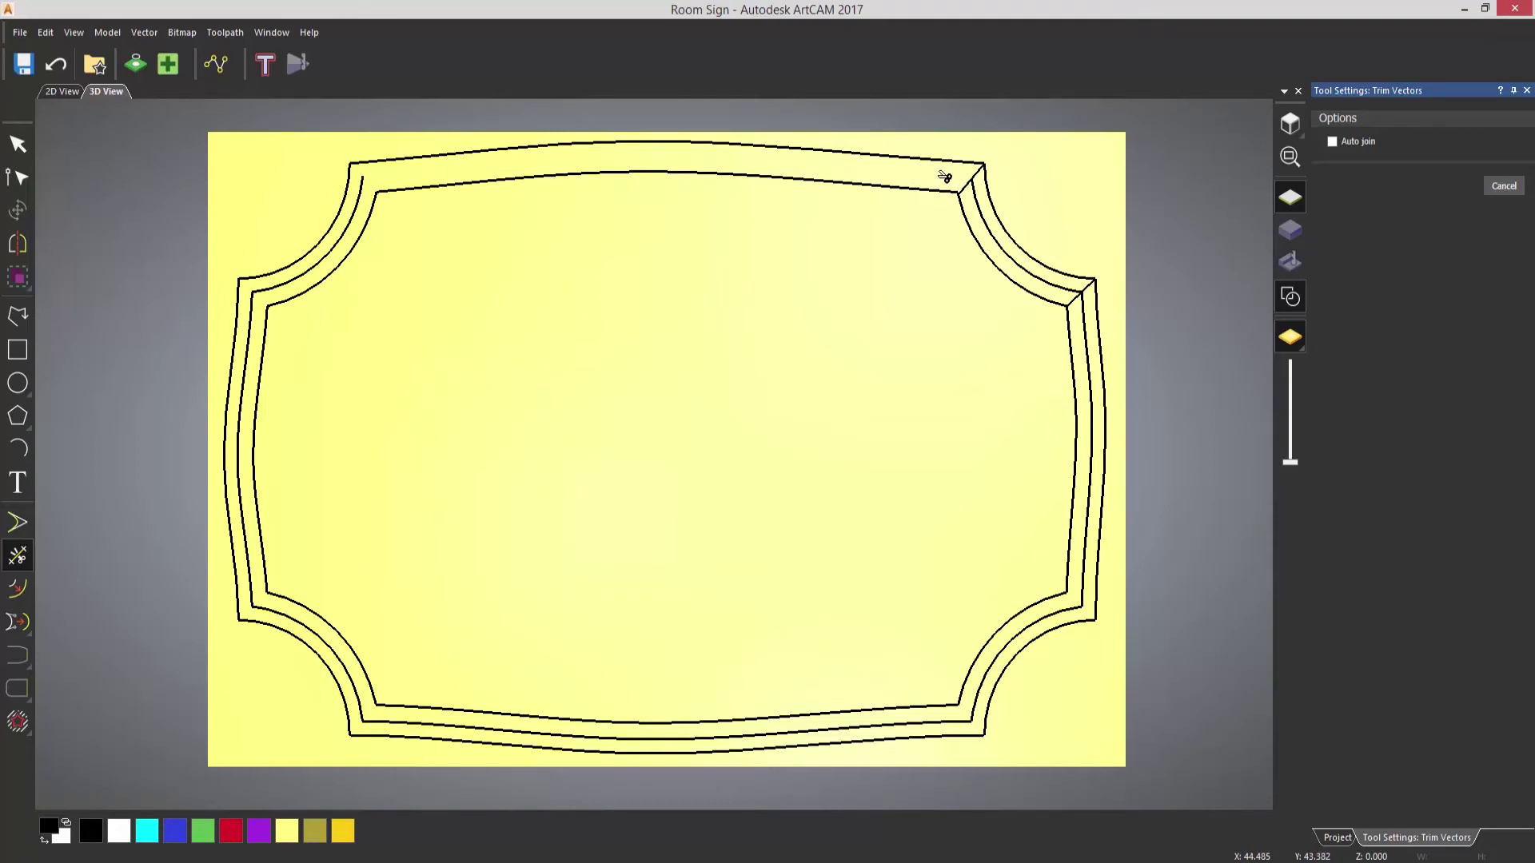
{"action": "left_click", "coordinate": [1088, 317]}
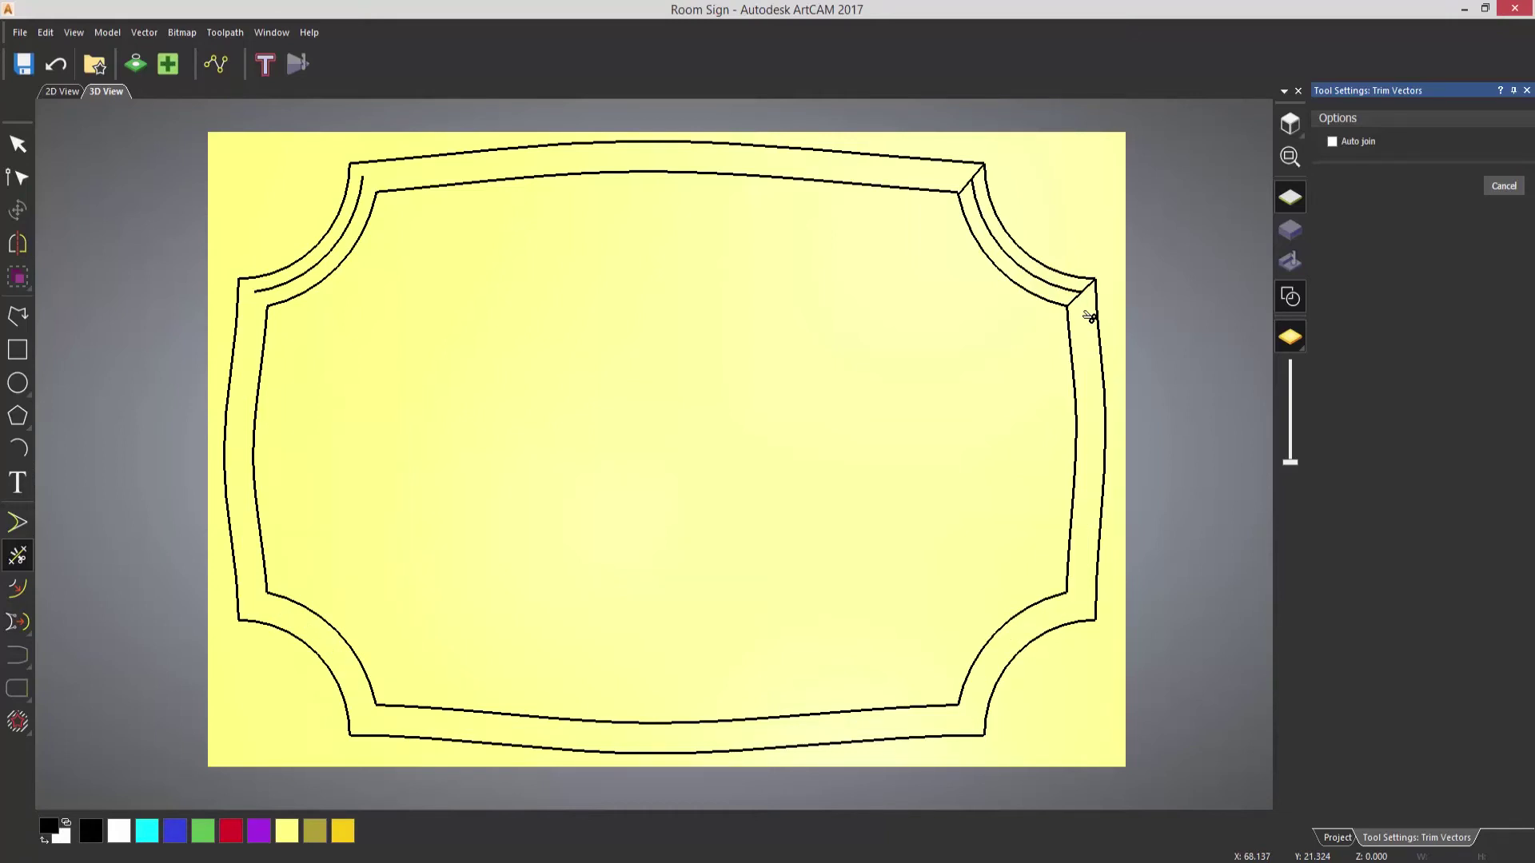
{"action": "key", "text": "Escape"}
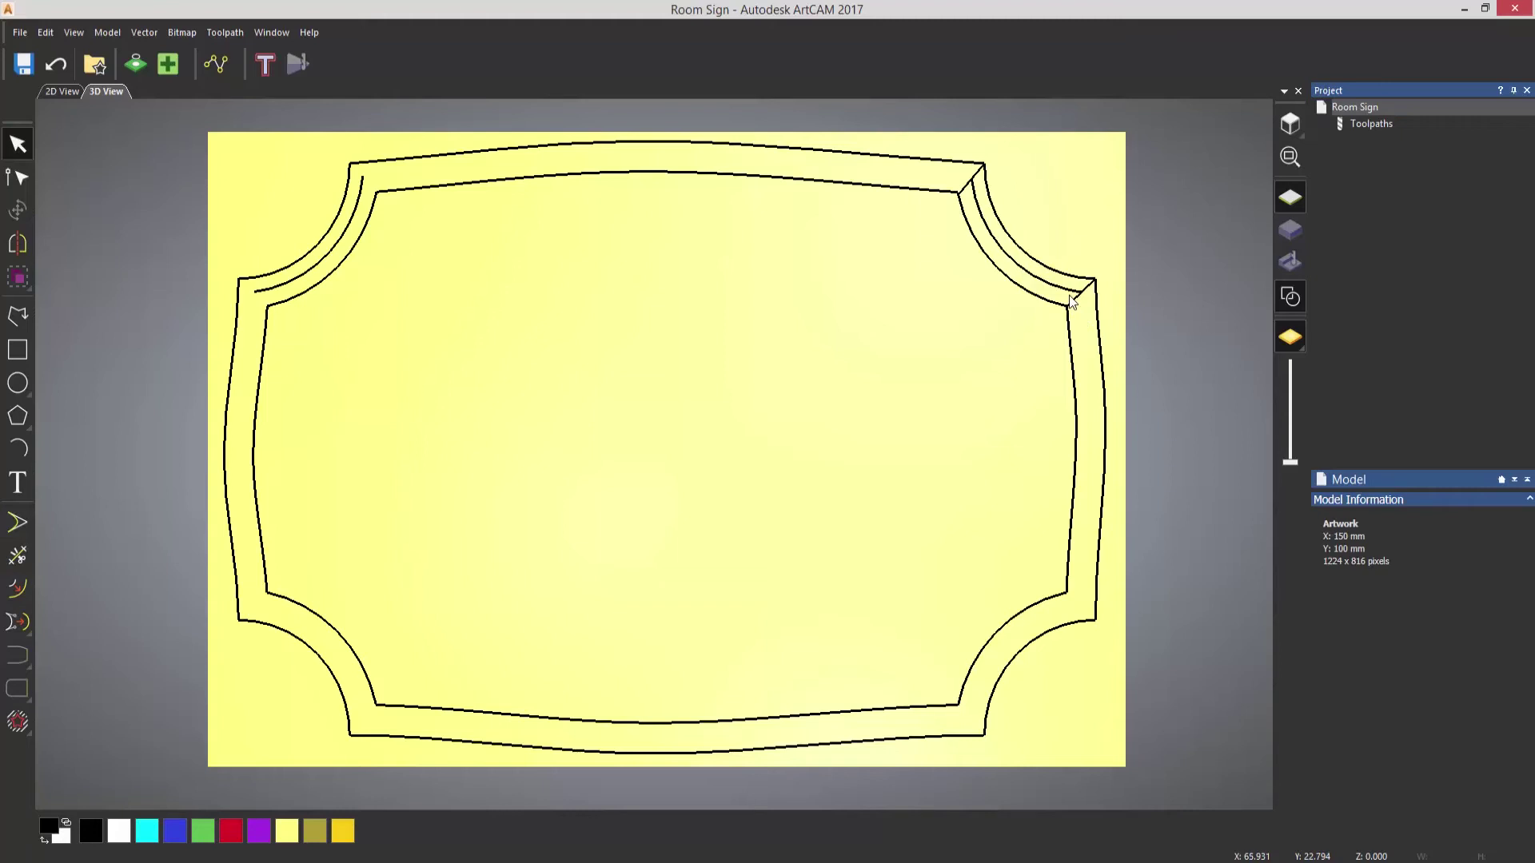
Step: Delete the two diagonal construction lines at the ends of the upper-right corner arc
{"action": "left_click", "coordinate": [1073, 300]}
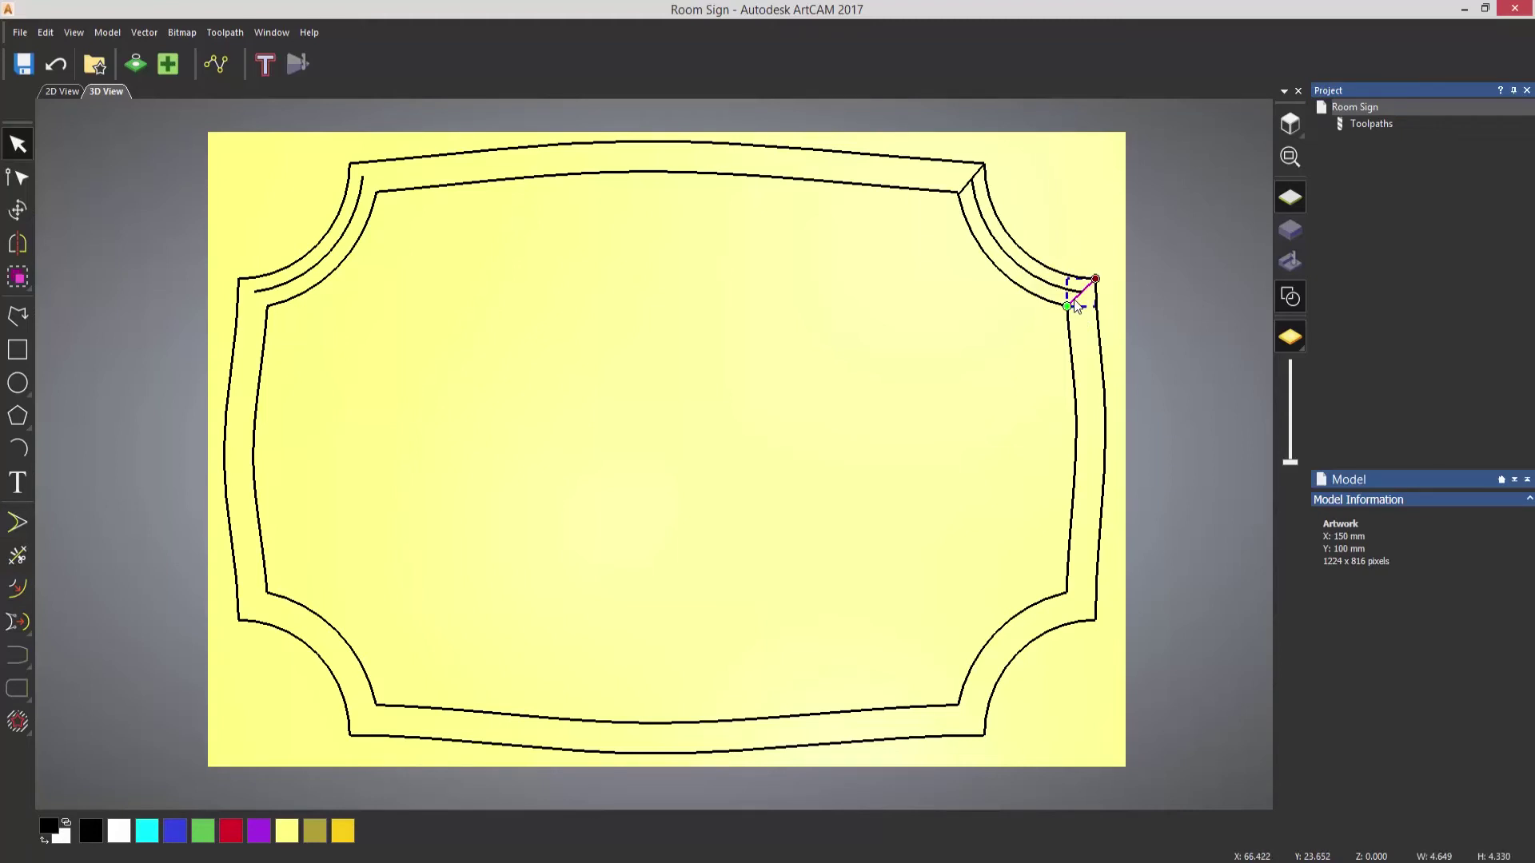
{"action": "left_click", "coordinate": [965, 195], "text": "shift"}
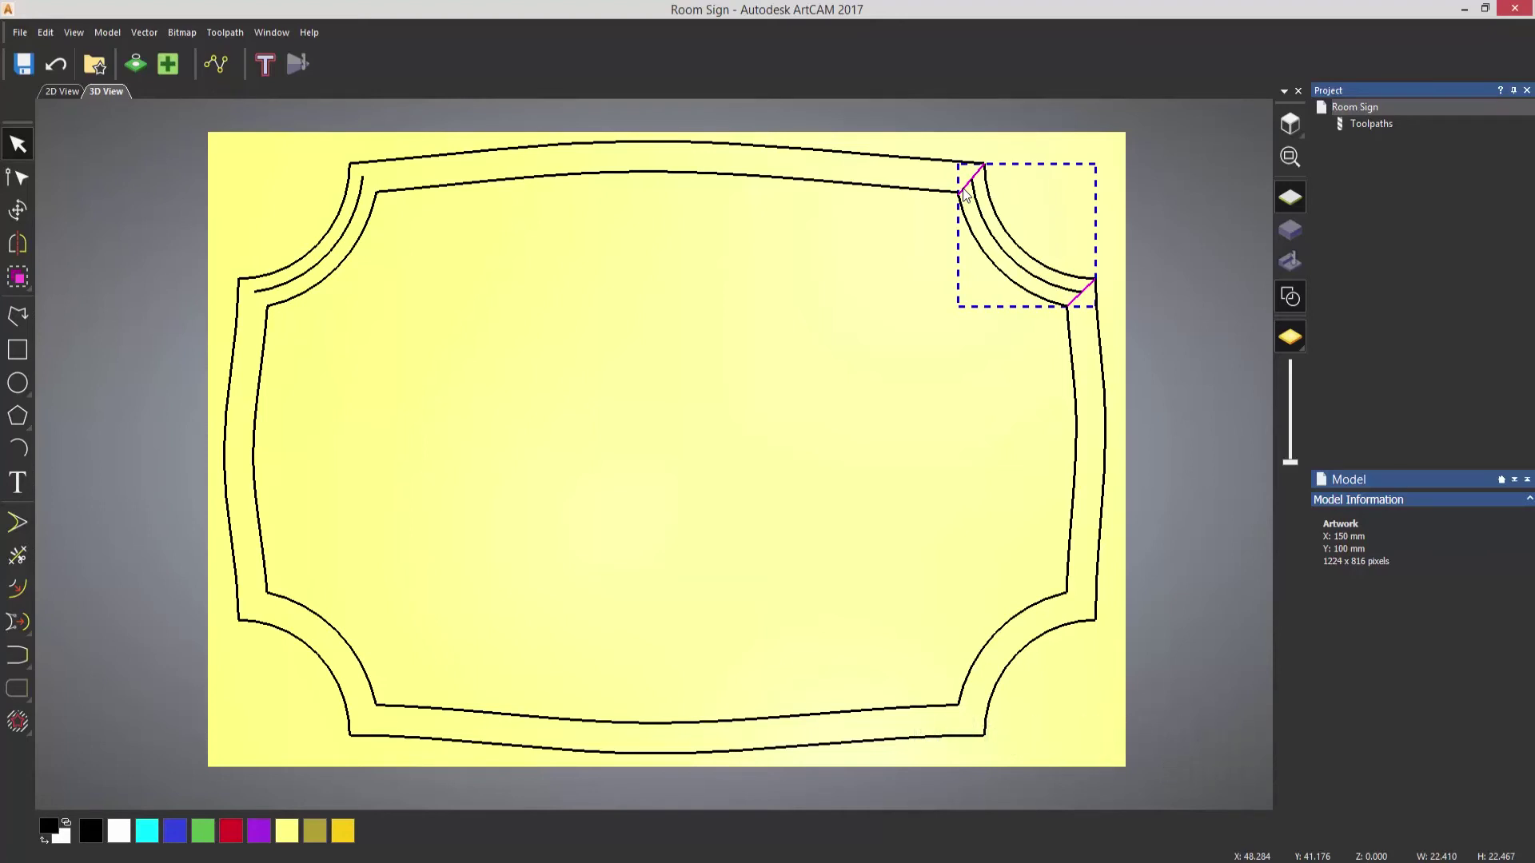
{"action": "key", "text": "Delete"}
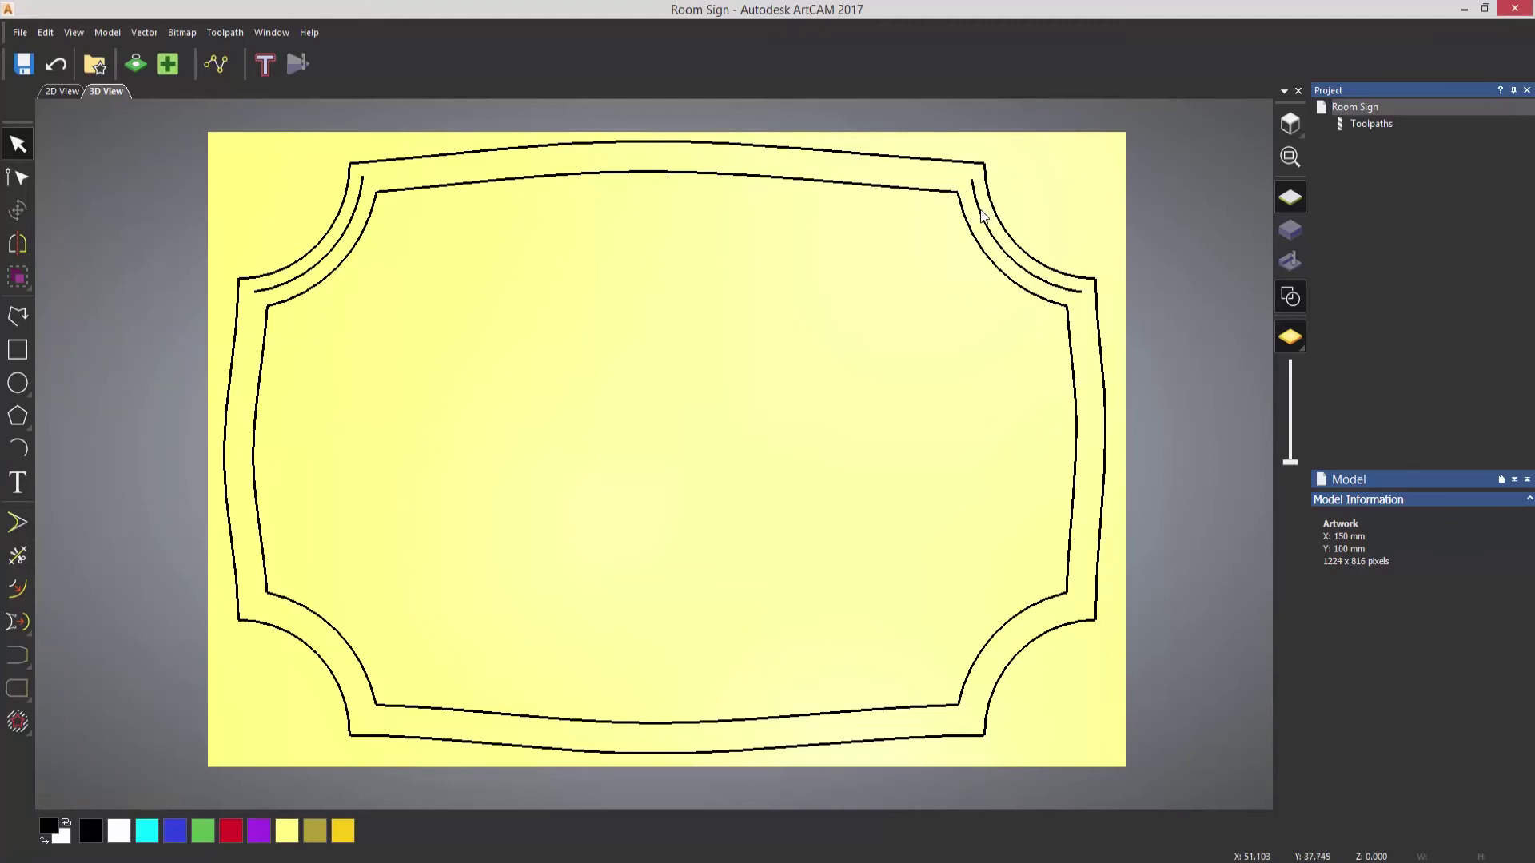
Step: Mirror copies of both upper middle corner arcs vertically over the model into the lower corners
{"action": "left_click", "coordinate": [982, 217]}
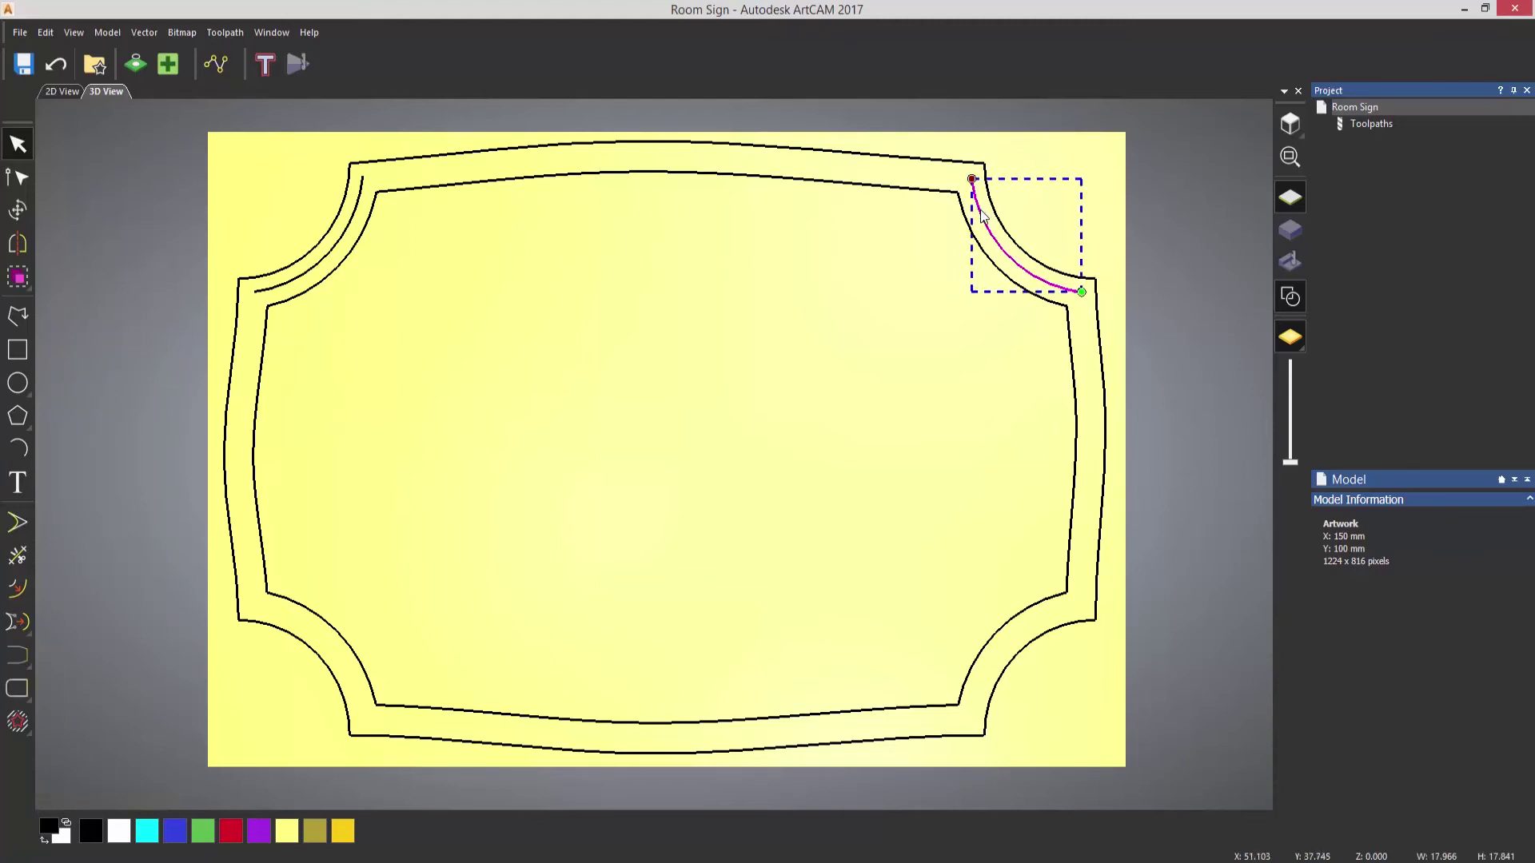
{"action": "left_click", "coordinate": [326, 260], "text": "shift"}
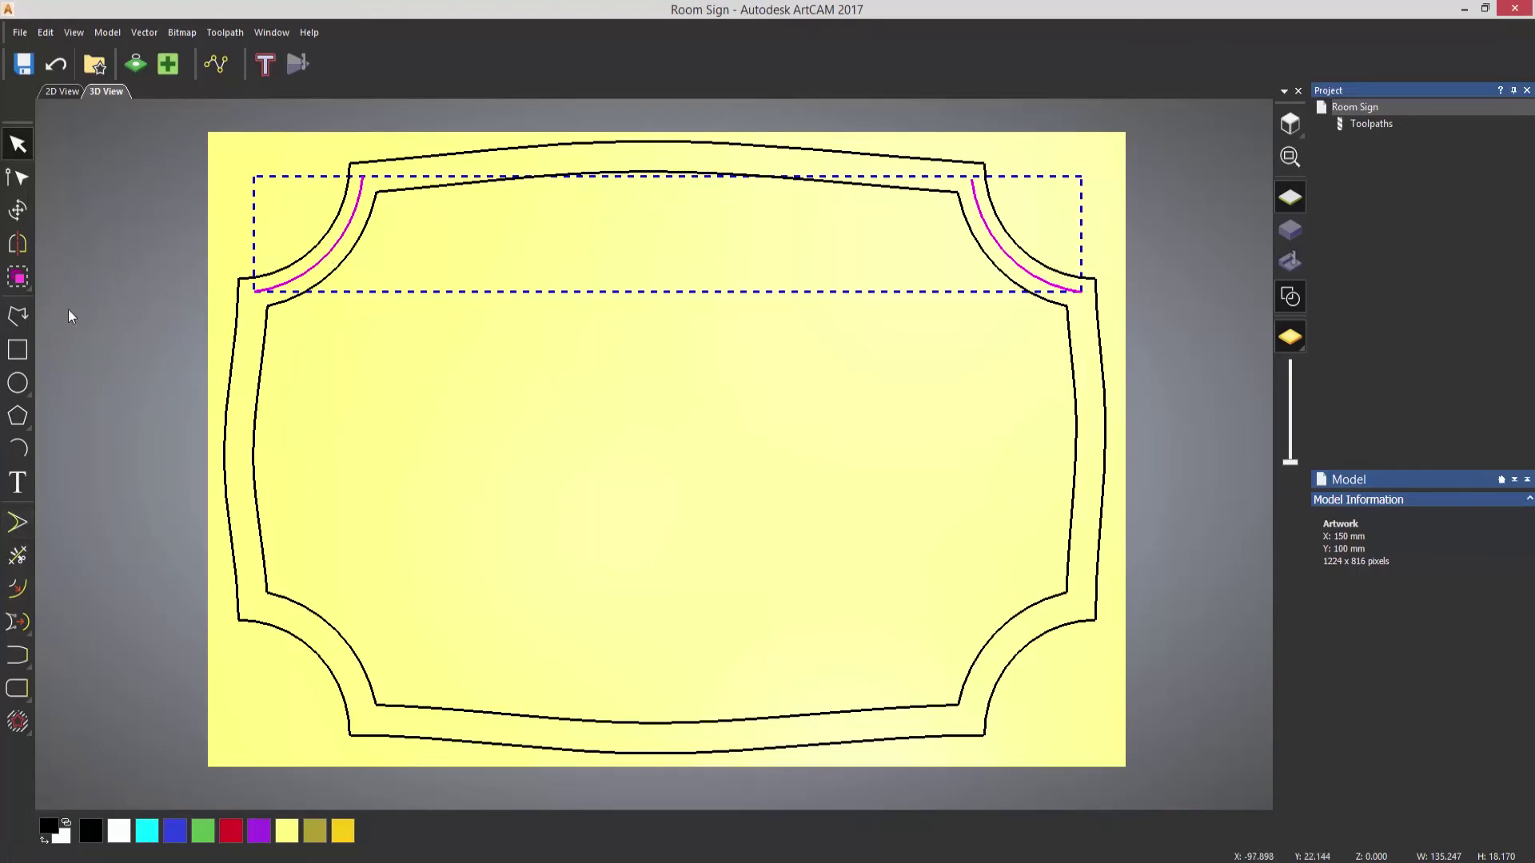
{"action": "left_click", "coordinate": [17, 248]}
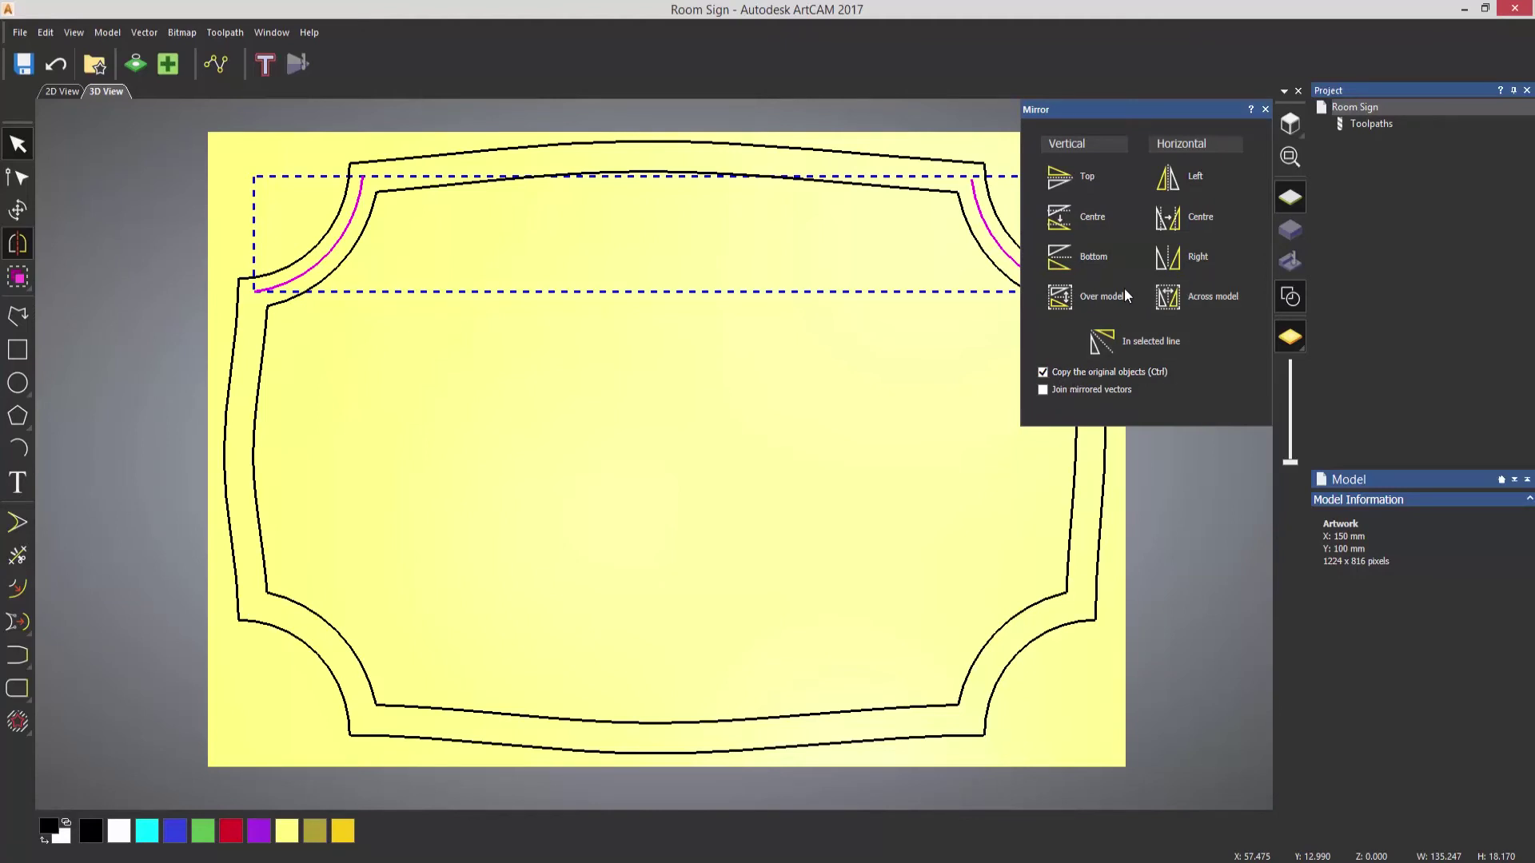
{"action": "left_click", "coordinate": [1095, 290]}
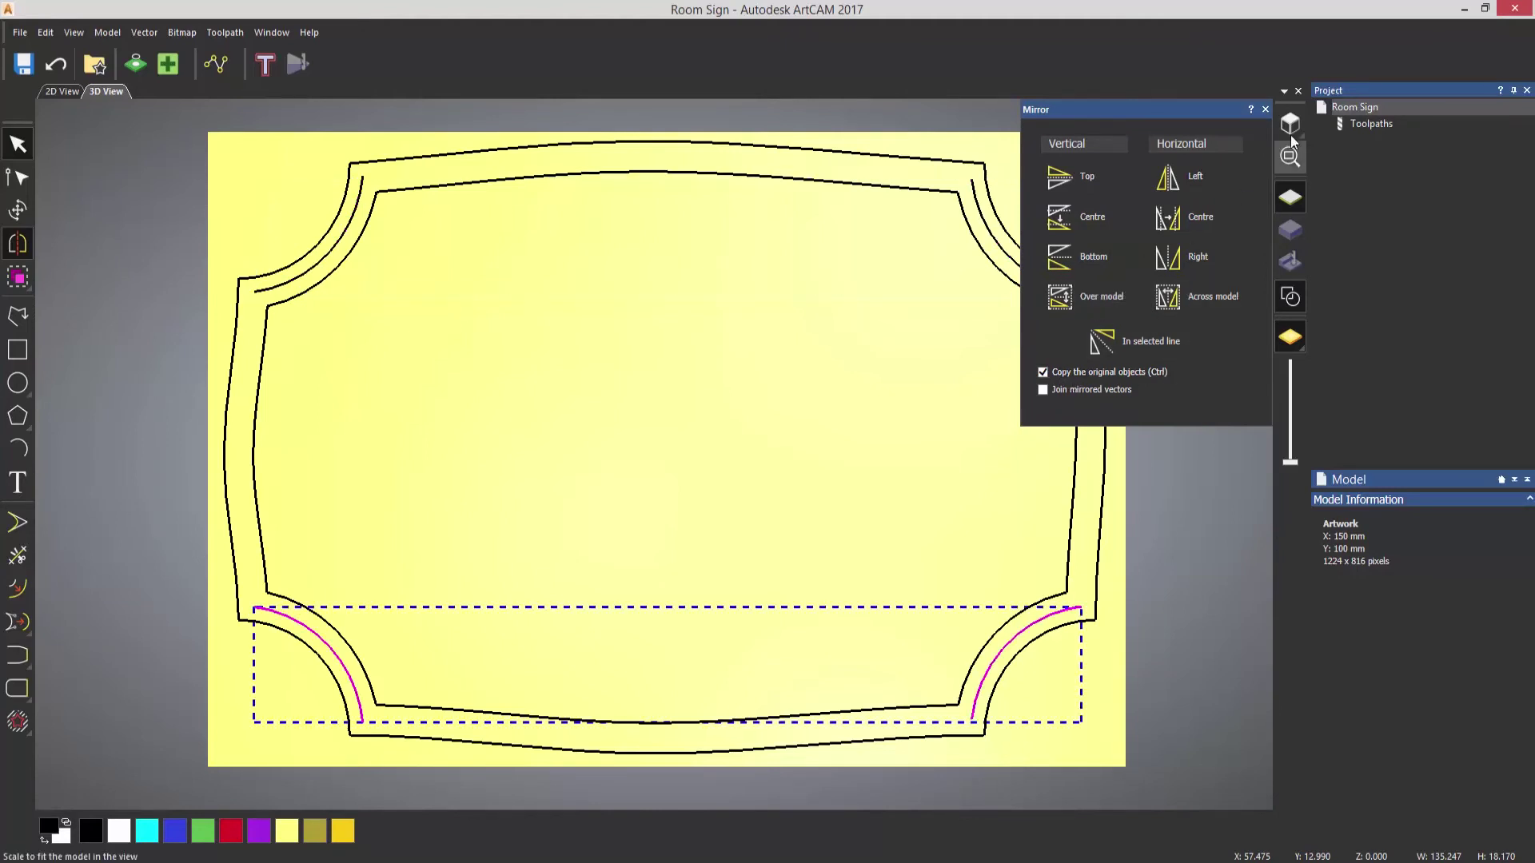
{"action": "left_click", "coordinate": [1265, 109]}
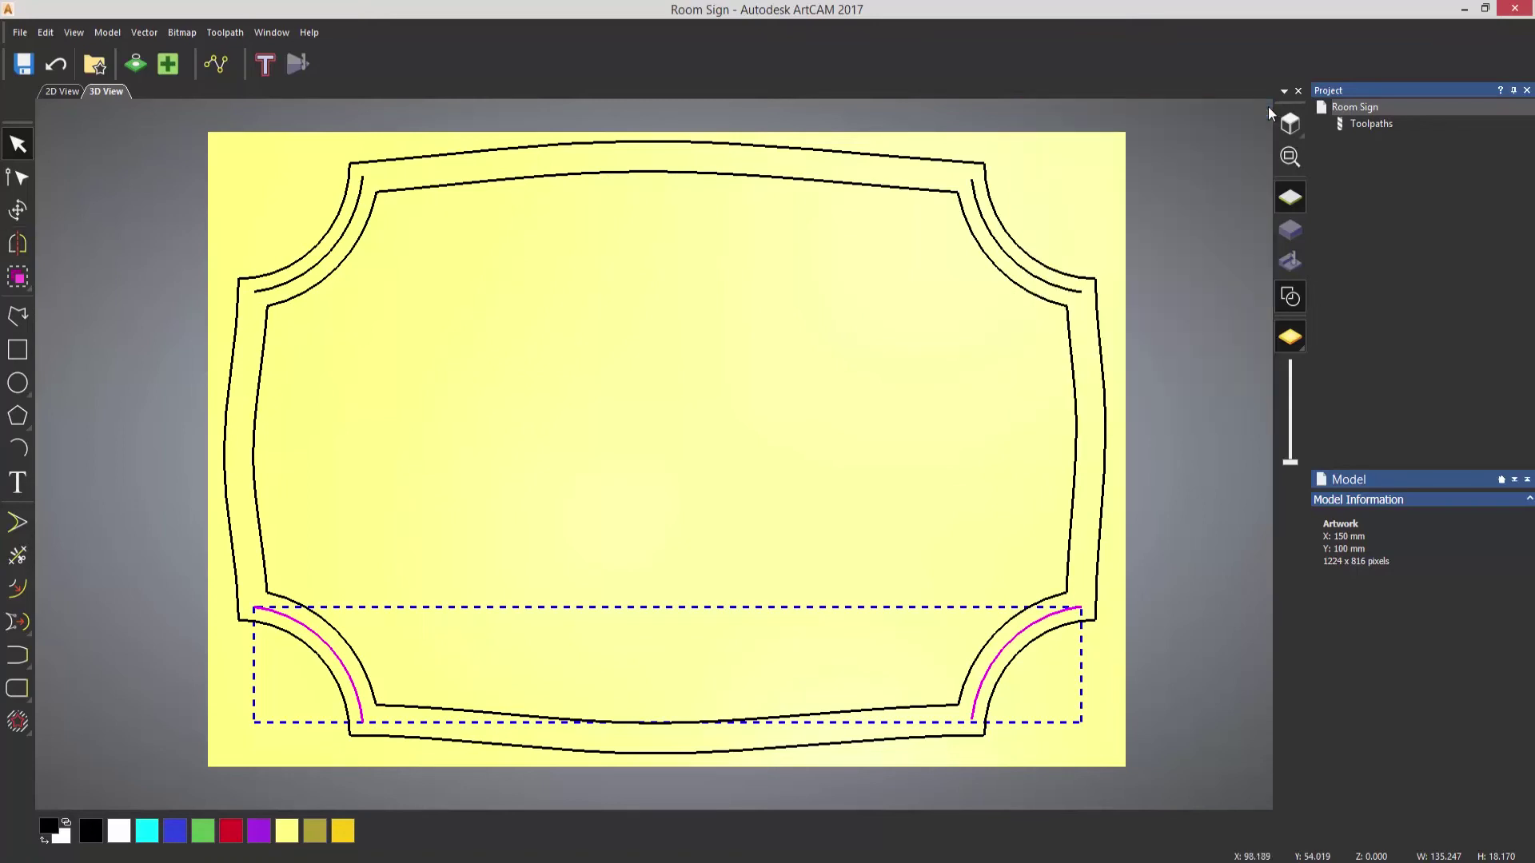
{"action": "left_click", "coordinate": [483, 452]}
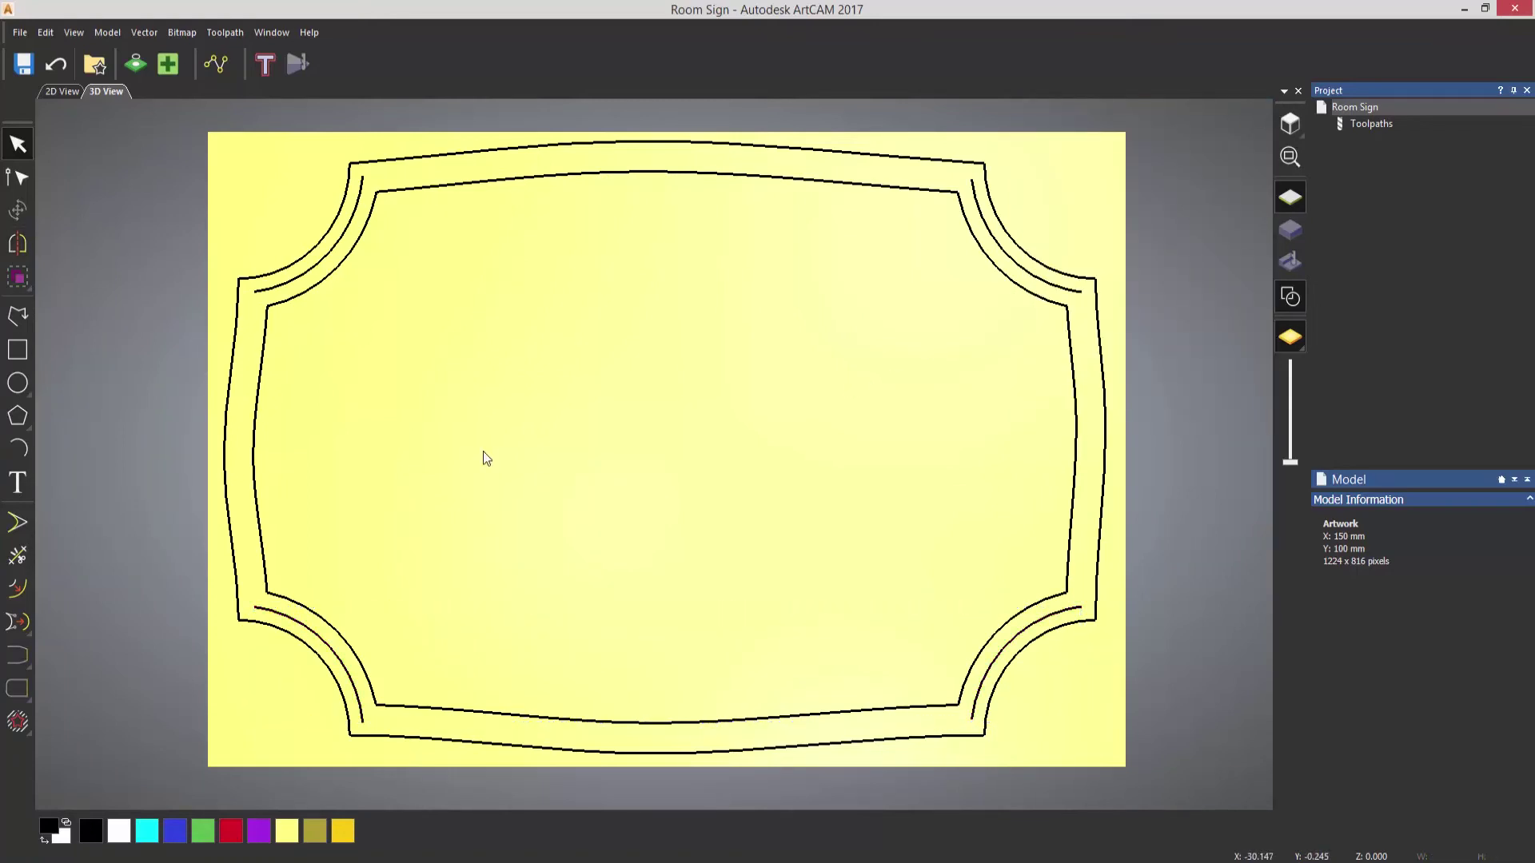
Step: Create a circle with a radius of 1.5 mm centred at X 0, Y 0
{"action": "left_click", "coordinate": [18, 384]}
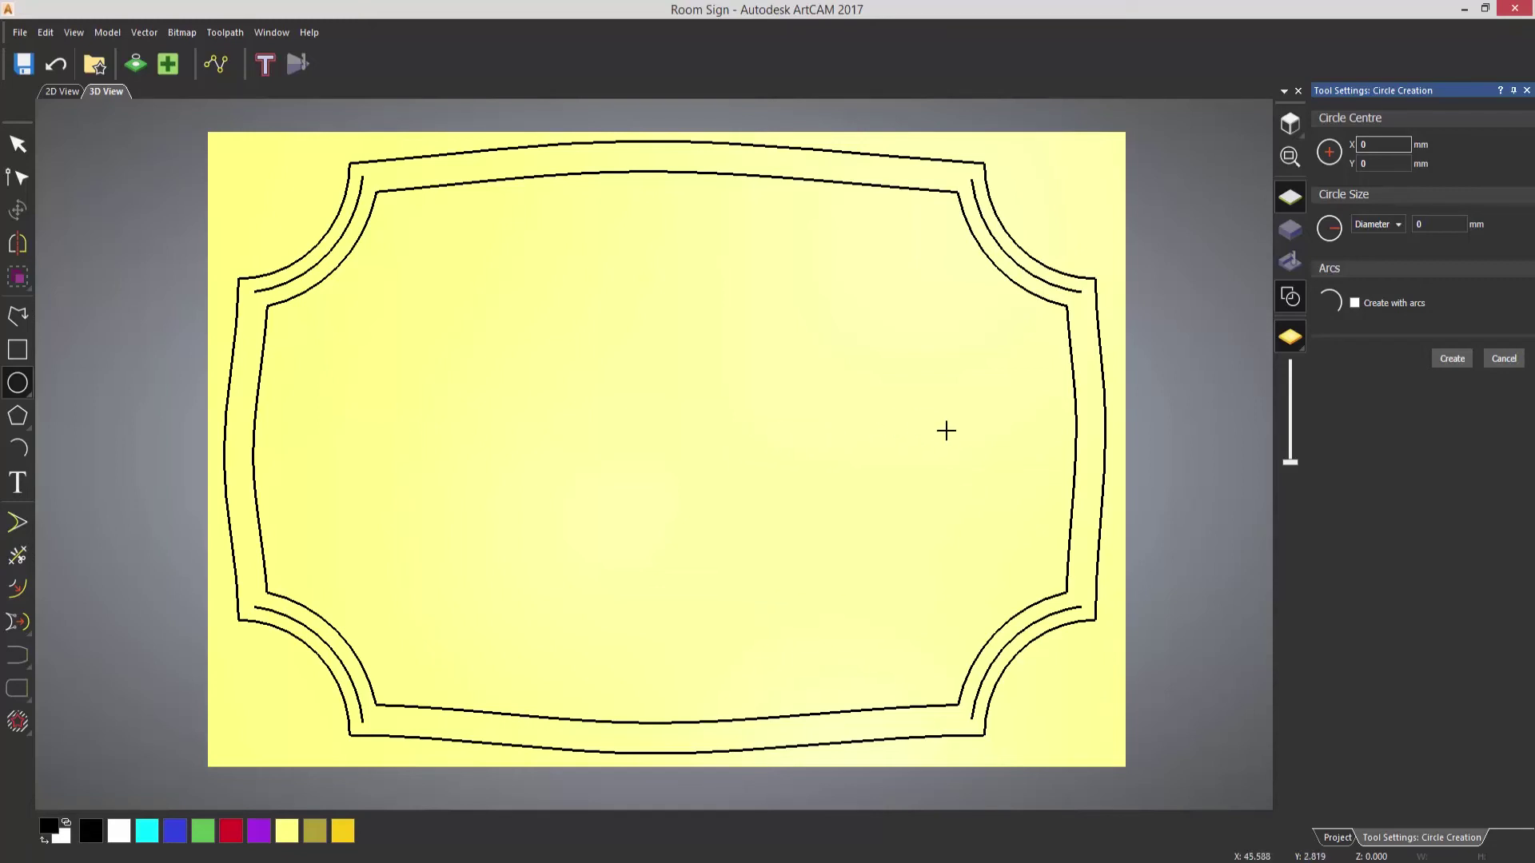
{"action": "left_click", "coordinate": [1399, 224]}
{"action": "left_click", "coordinate": [1387, 243]}
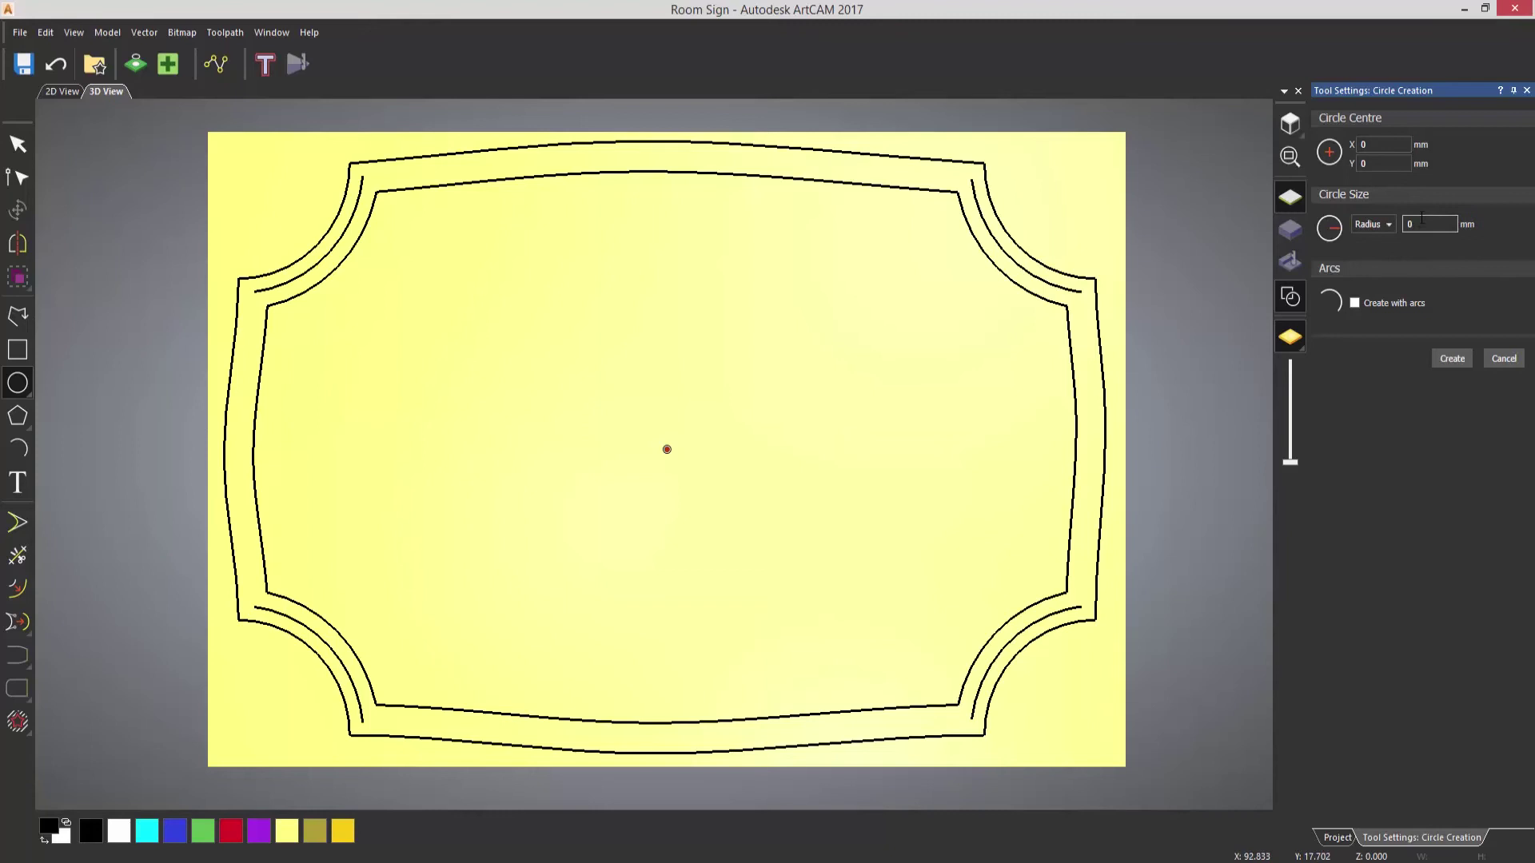
{"action": "double_click", "coordinate": [1422, 219]}
{"action": "type", "text": "1.5"}
{"action": "left_click", "coordinate": [1451, 359]}
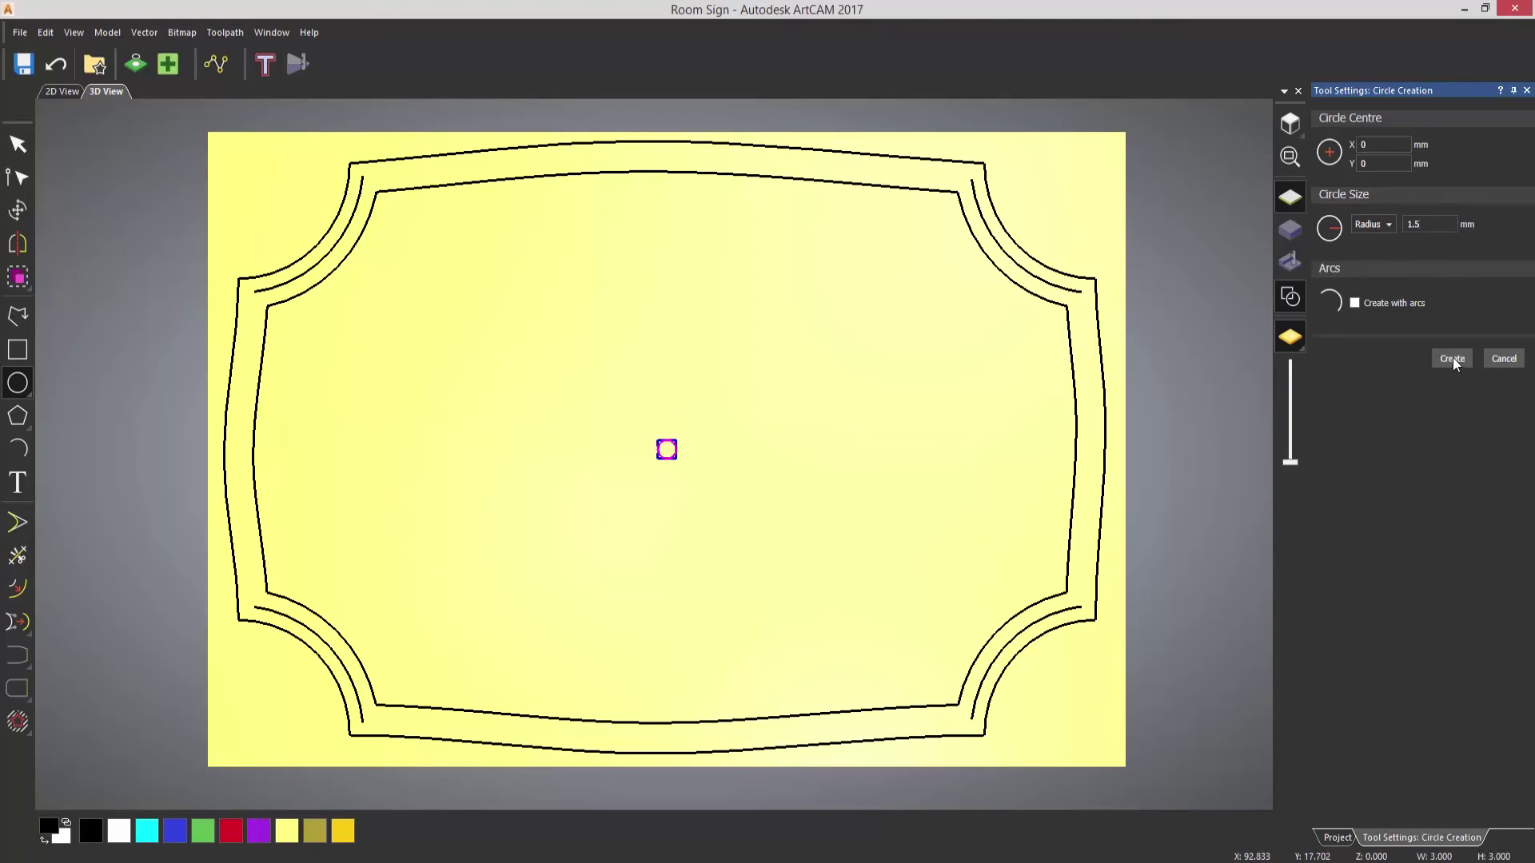
{"action": "left_click", "coordinate": [1494, 360]}
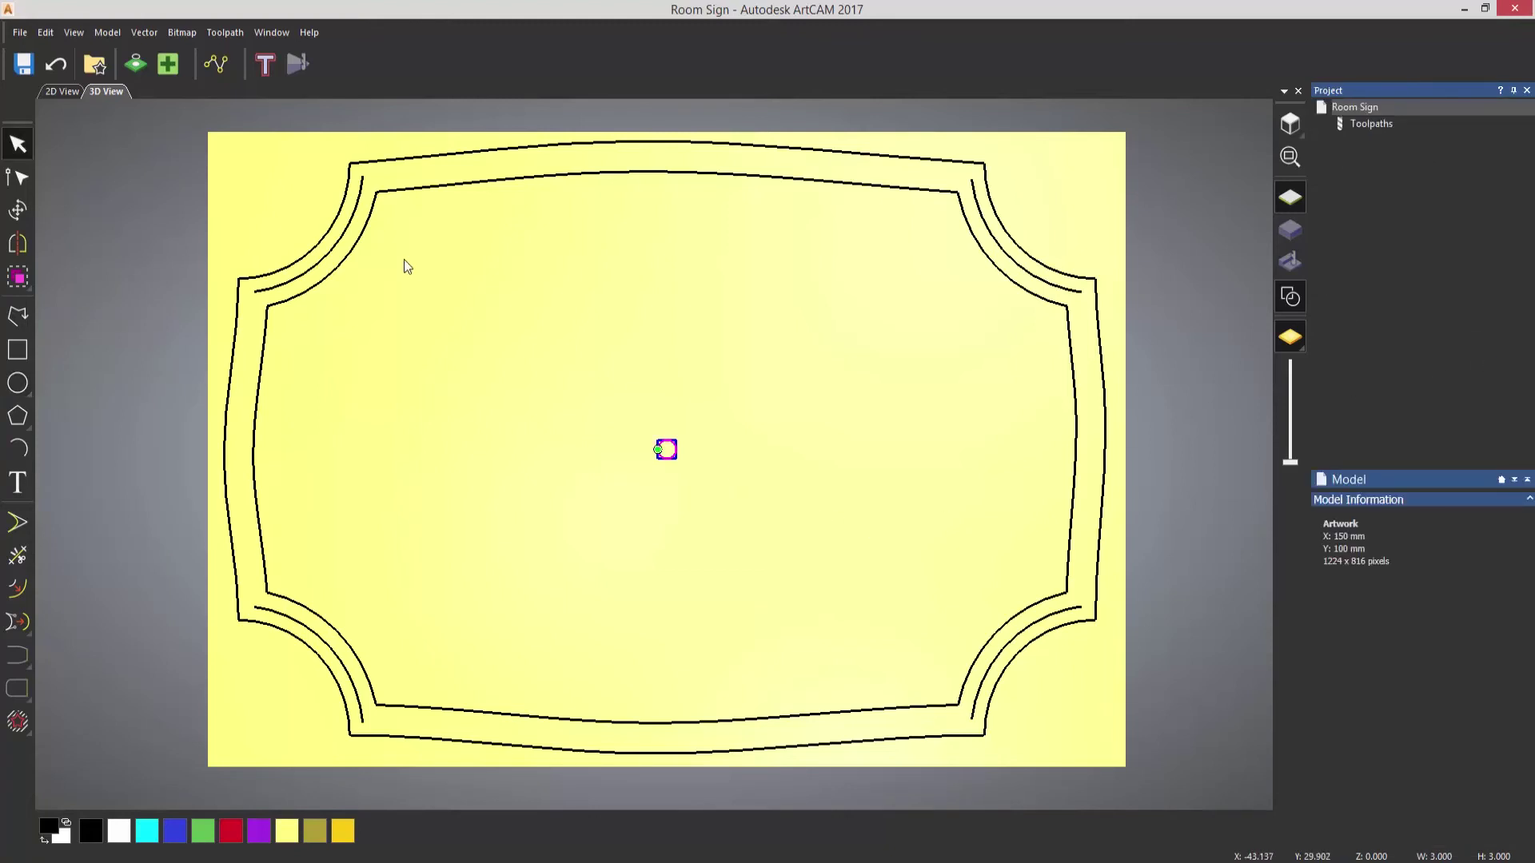
Step: Centre the small circle in the model and move it horizontally to about X 61.5 mm, just inside the inner border's right edge
{"action": "left_click", "coordinate": [151, 32]}
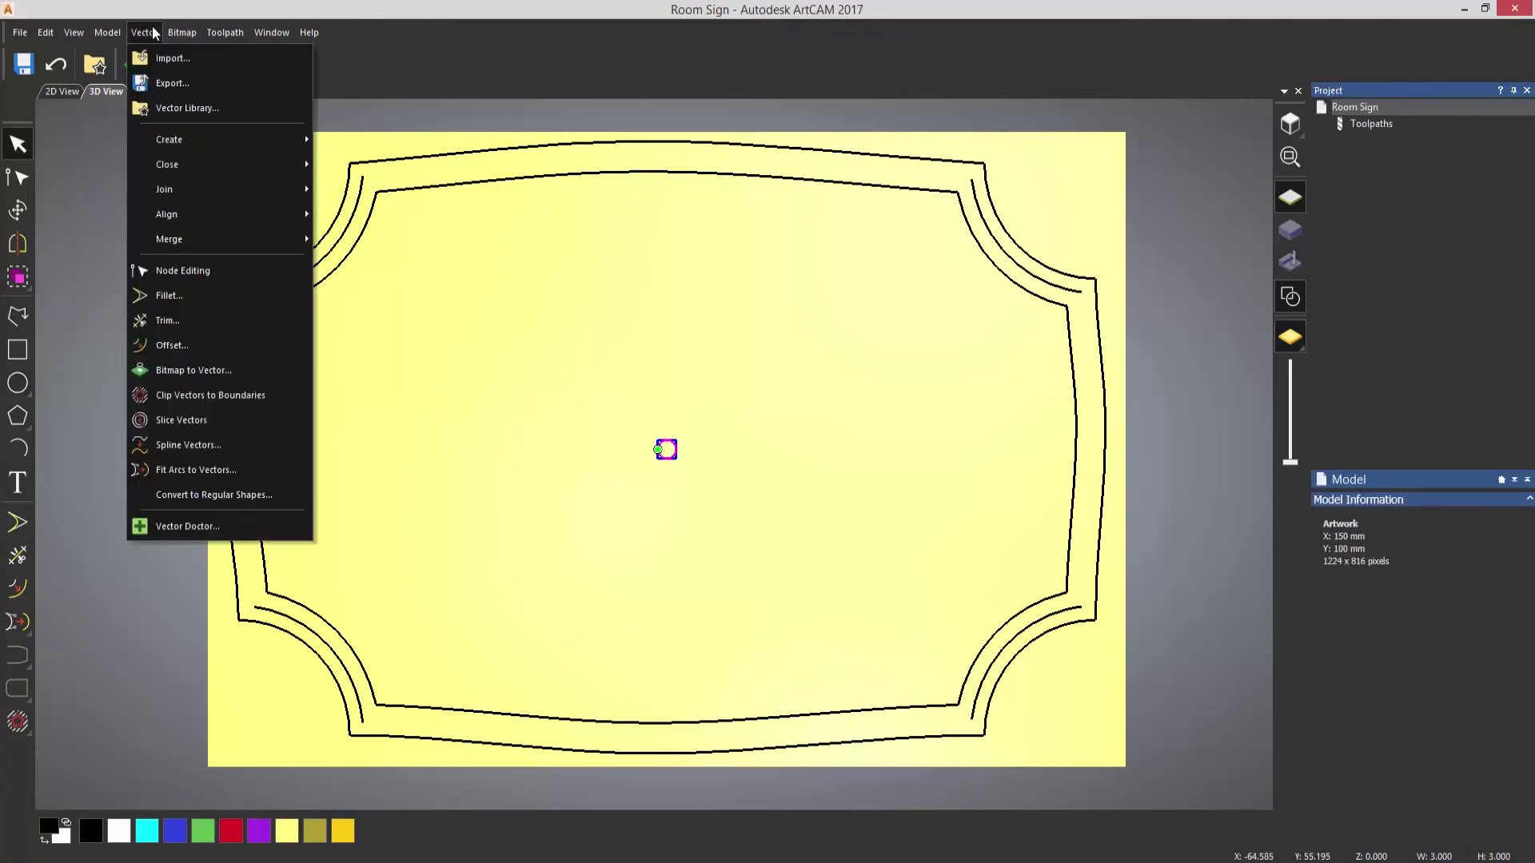
{"action": "mouse_move", "coordinate": [213, 190]}
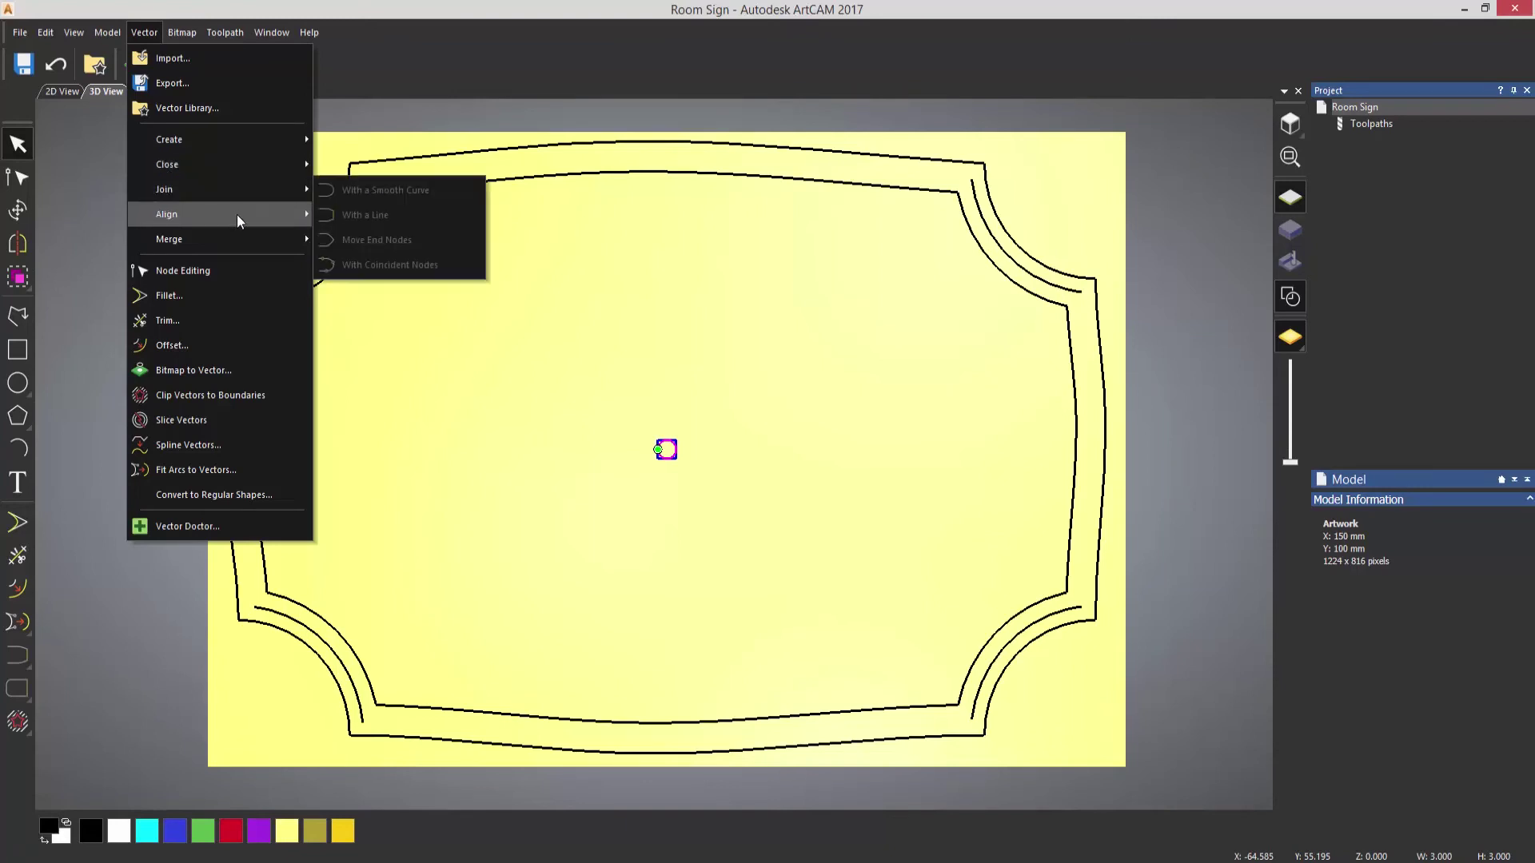
{"action": "mouse_move", "coordinate": [237, 214]}
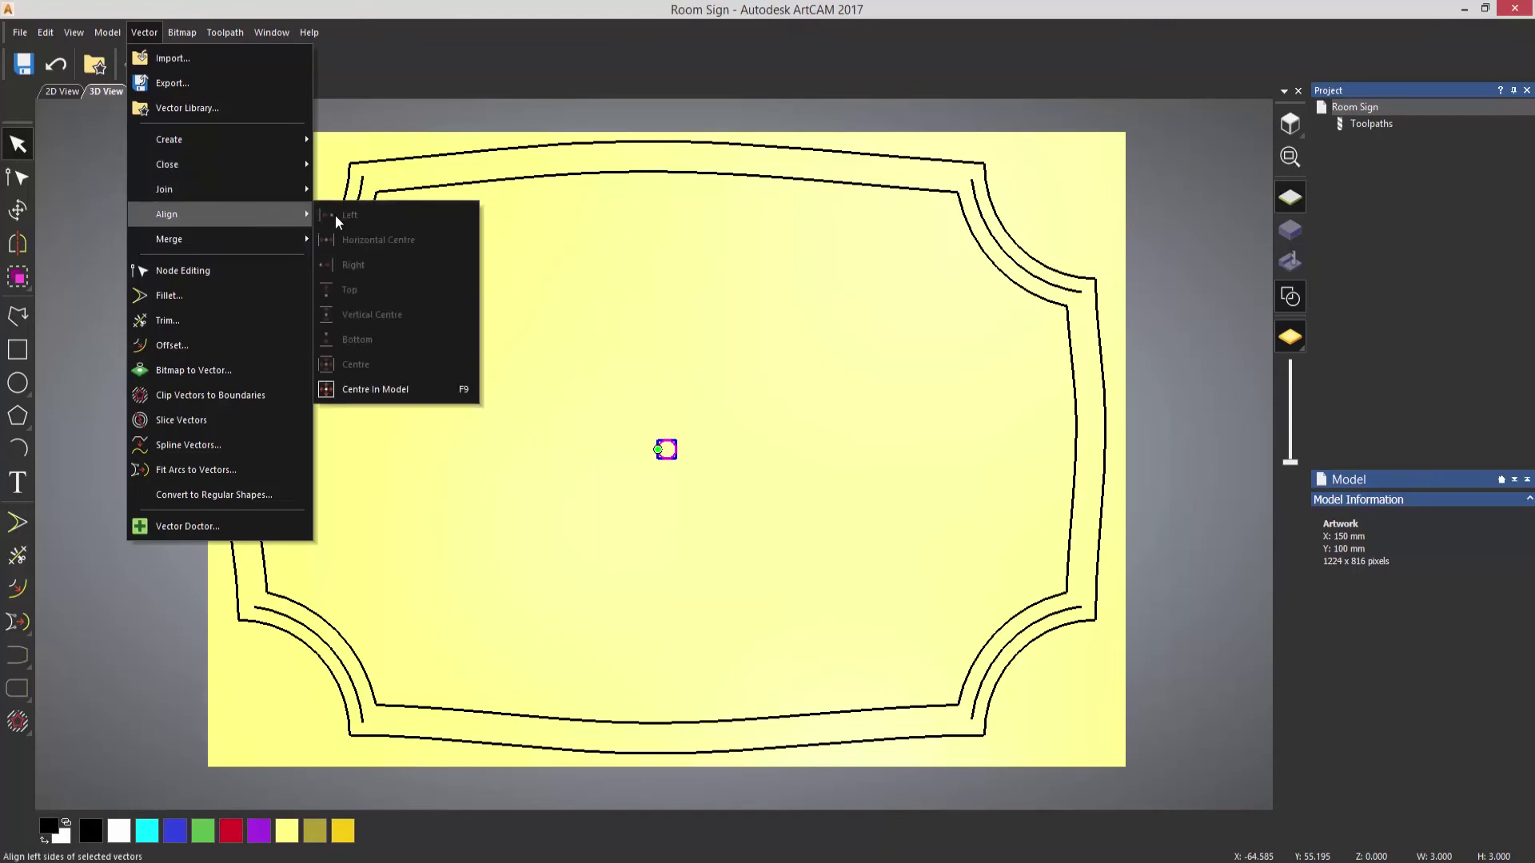
{"action": "left_click", "coordinate": [398, 387]}
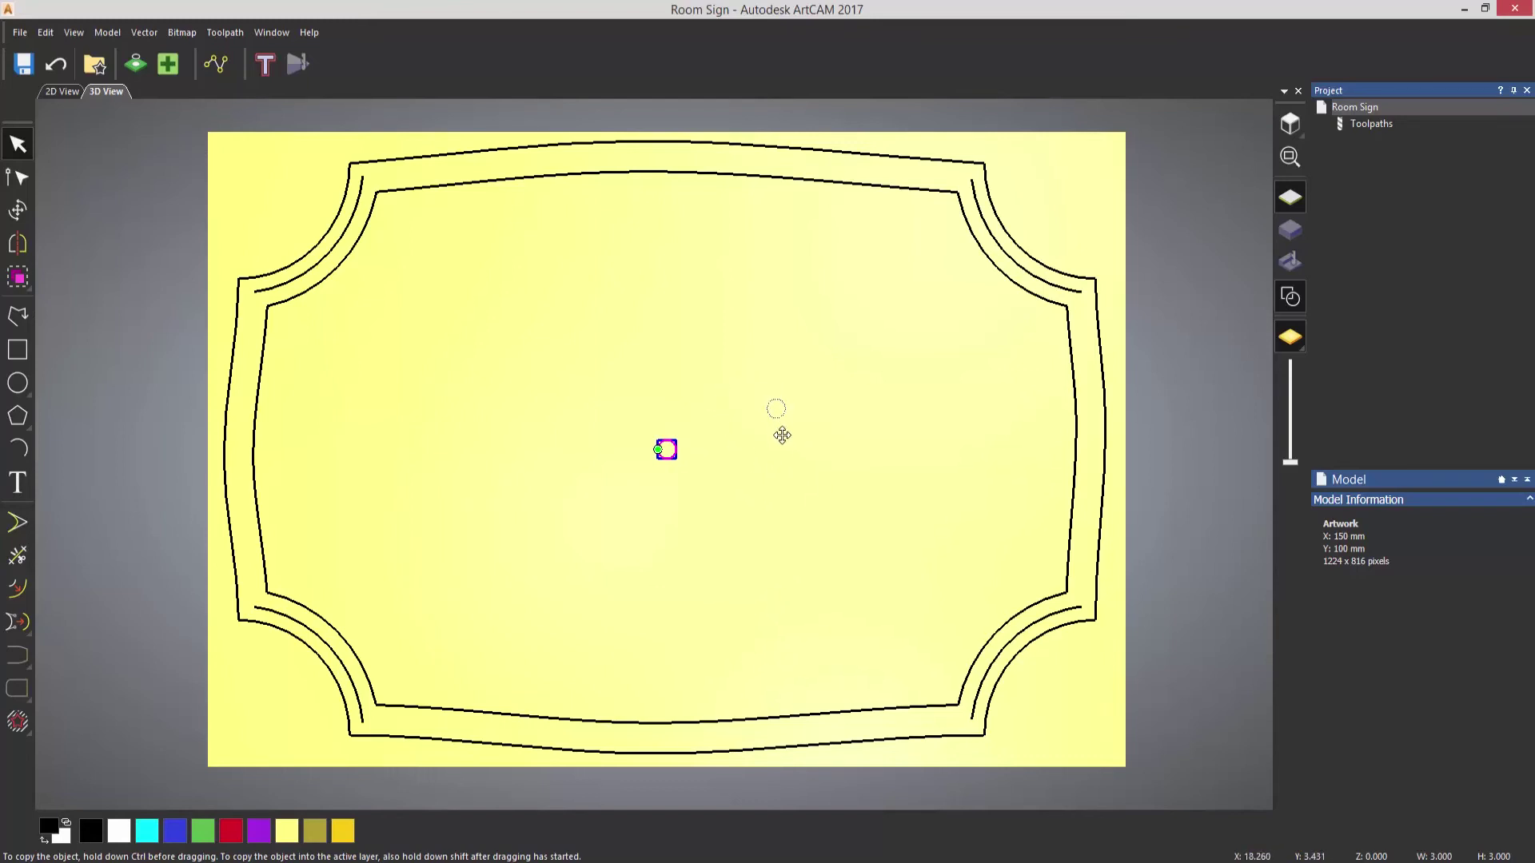
{"action": "key", "text": "alt"}
{"action": "left_click_drag", "start_coordinate": [813, 477], "coordinate": [1044, 533], "text": "alt"}
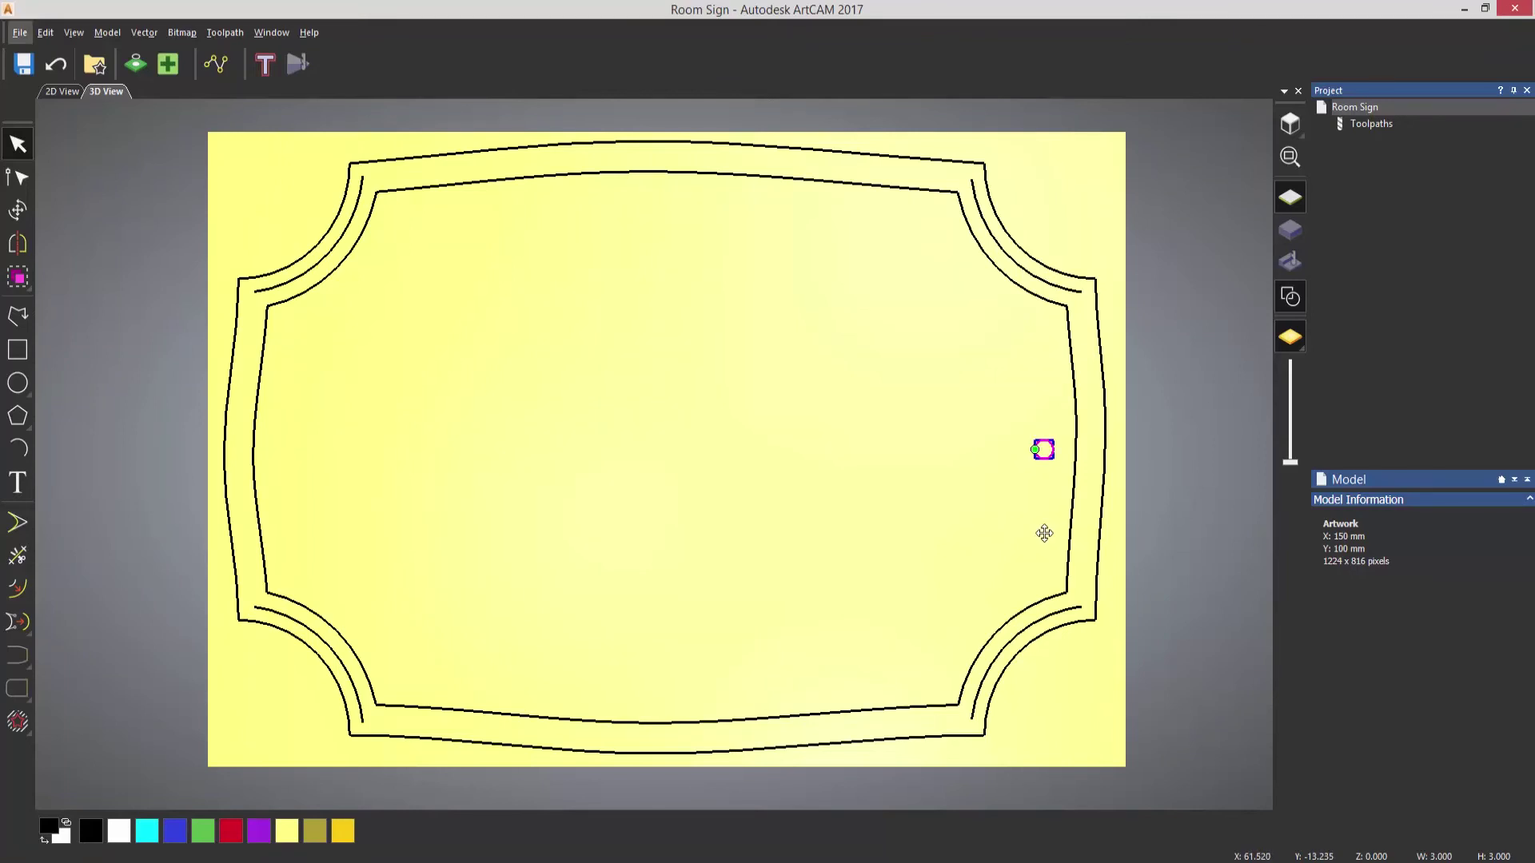
Step: Mirror a copy of the small circle horizontally across the model to the opposite side and deselect it
{"action": "left_click", "coordinate": [17, 245]}
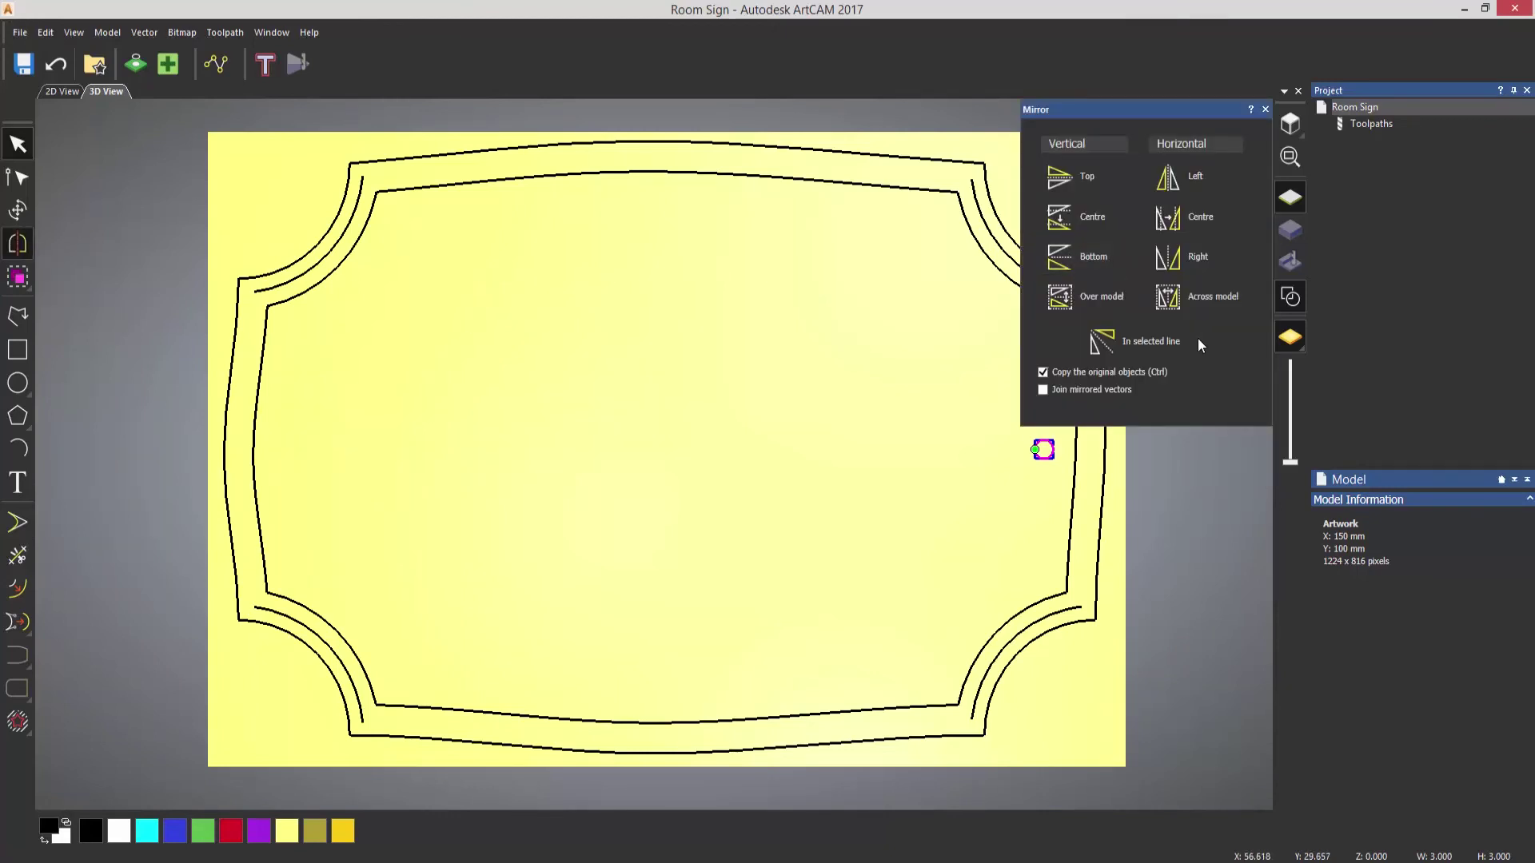
{"action": "left_click", "coordinate": [1180, 302]}
{"action": "left_click", "coordinate": [1265, 109]}
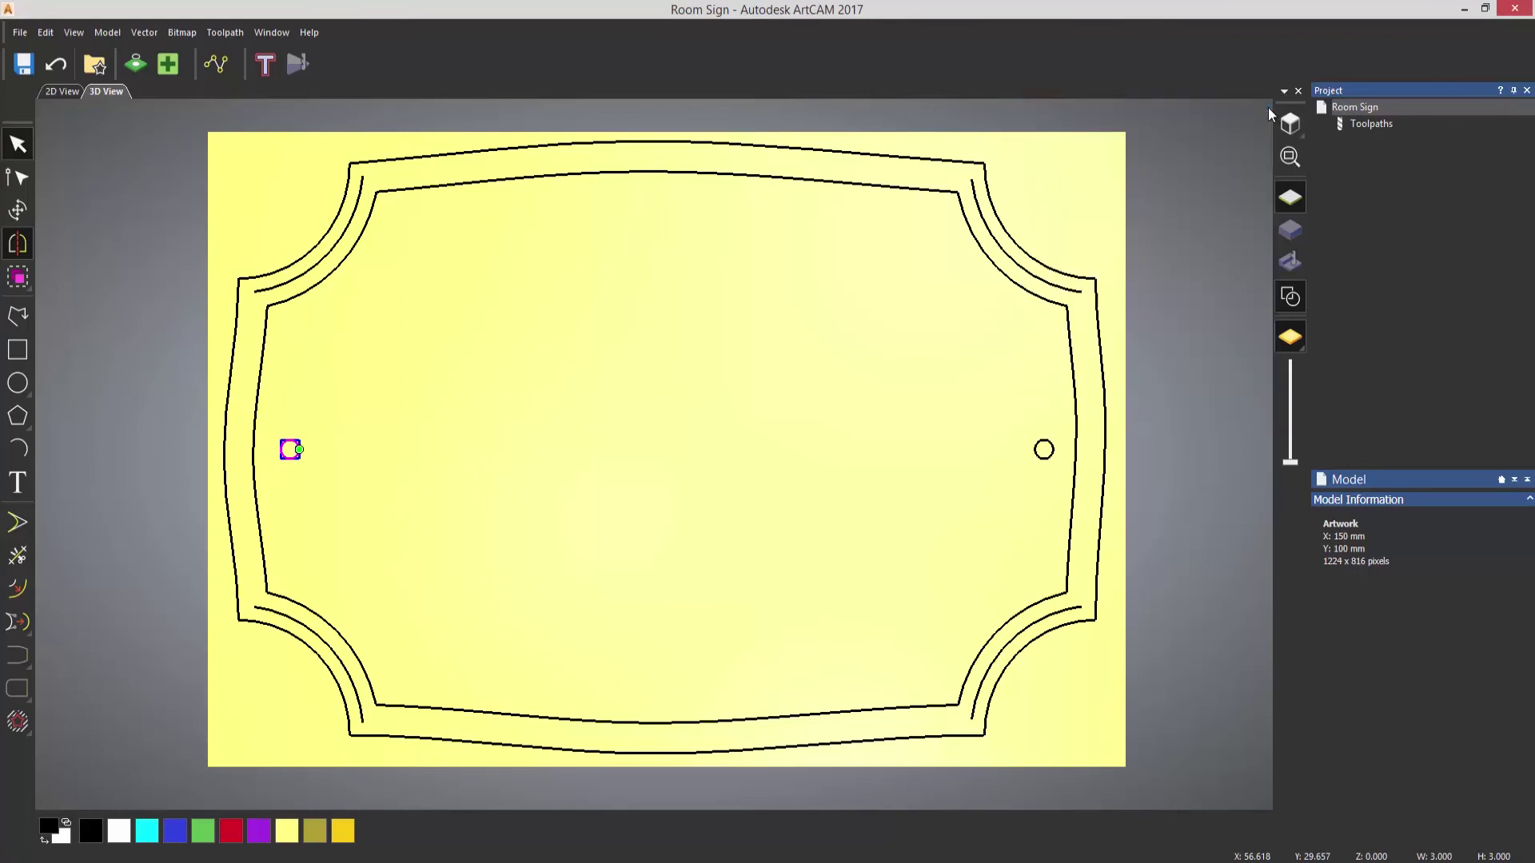
{"action": "left_click", "coordinate": [902, 336]}
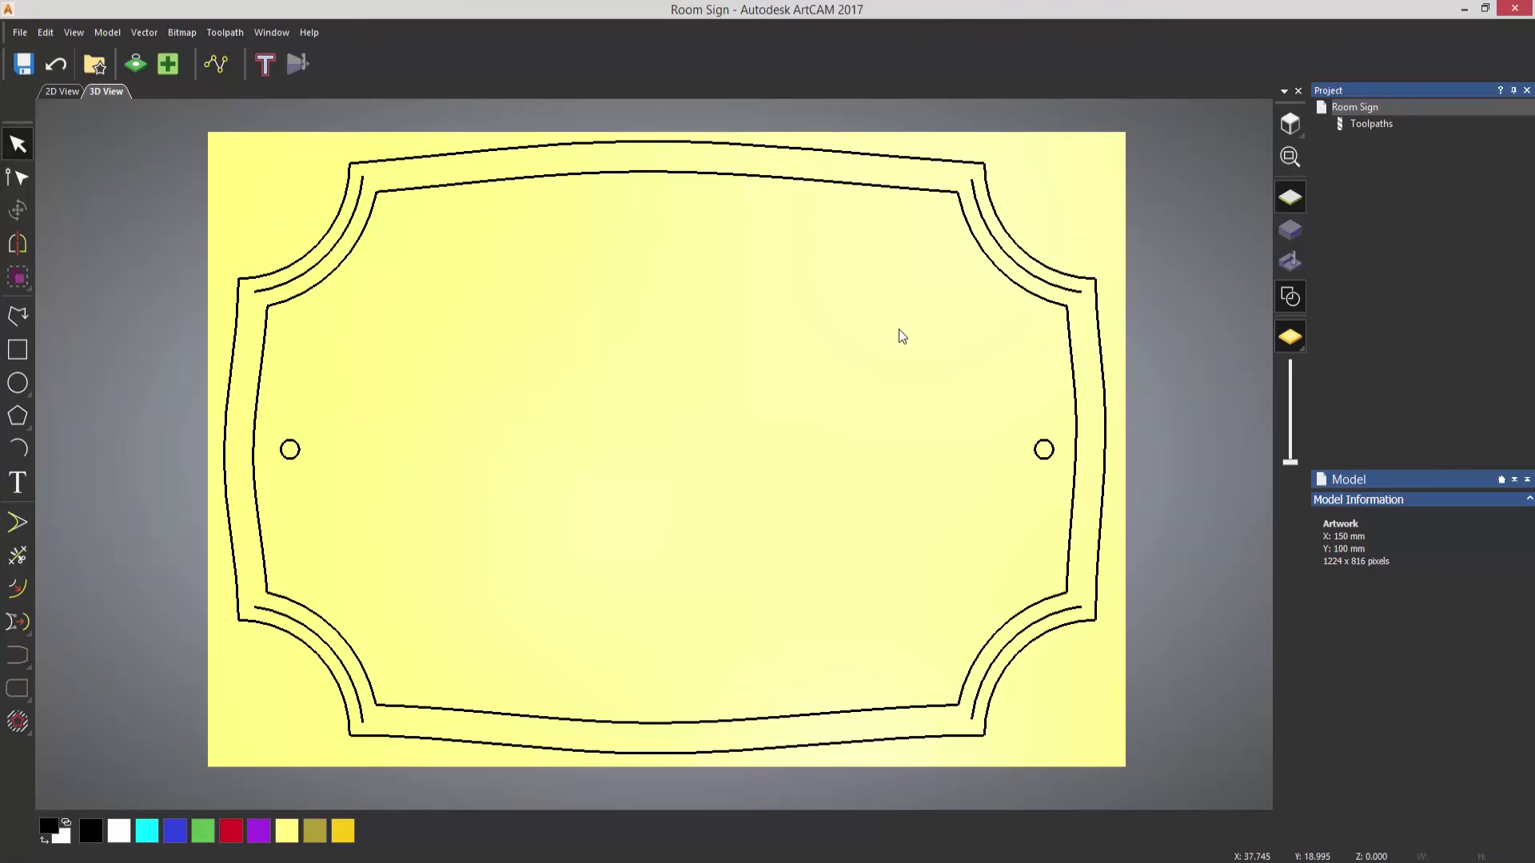
Step: Create the centred two-line text "Junior's" / "Room" inside the border in Poor Richard, size 17 mm, with -6 mm line spacing
{"action": "left_click", "coordinate": [28, 474]}
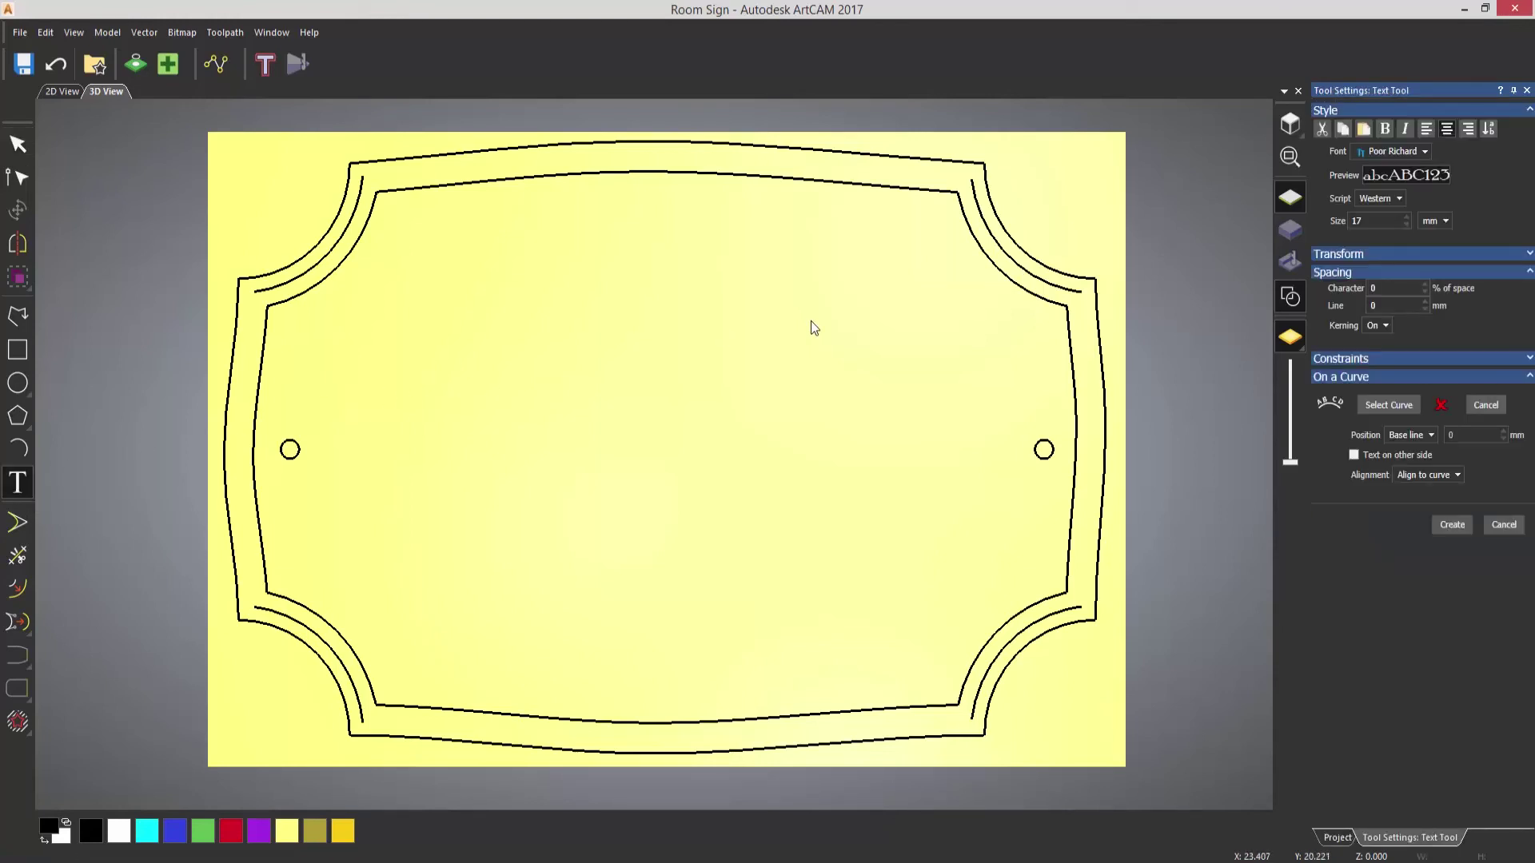
{"action": "left_click", "coordinate": [1382, 151]}
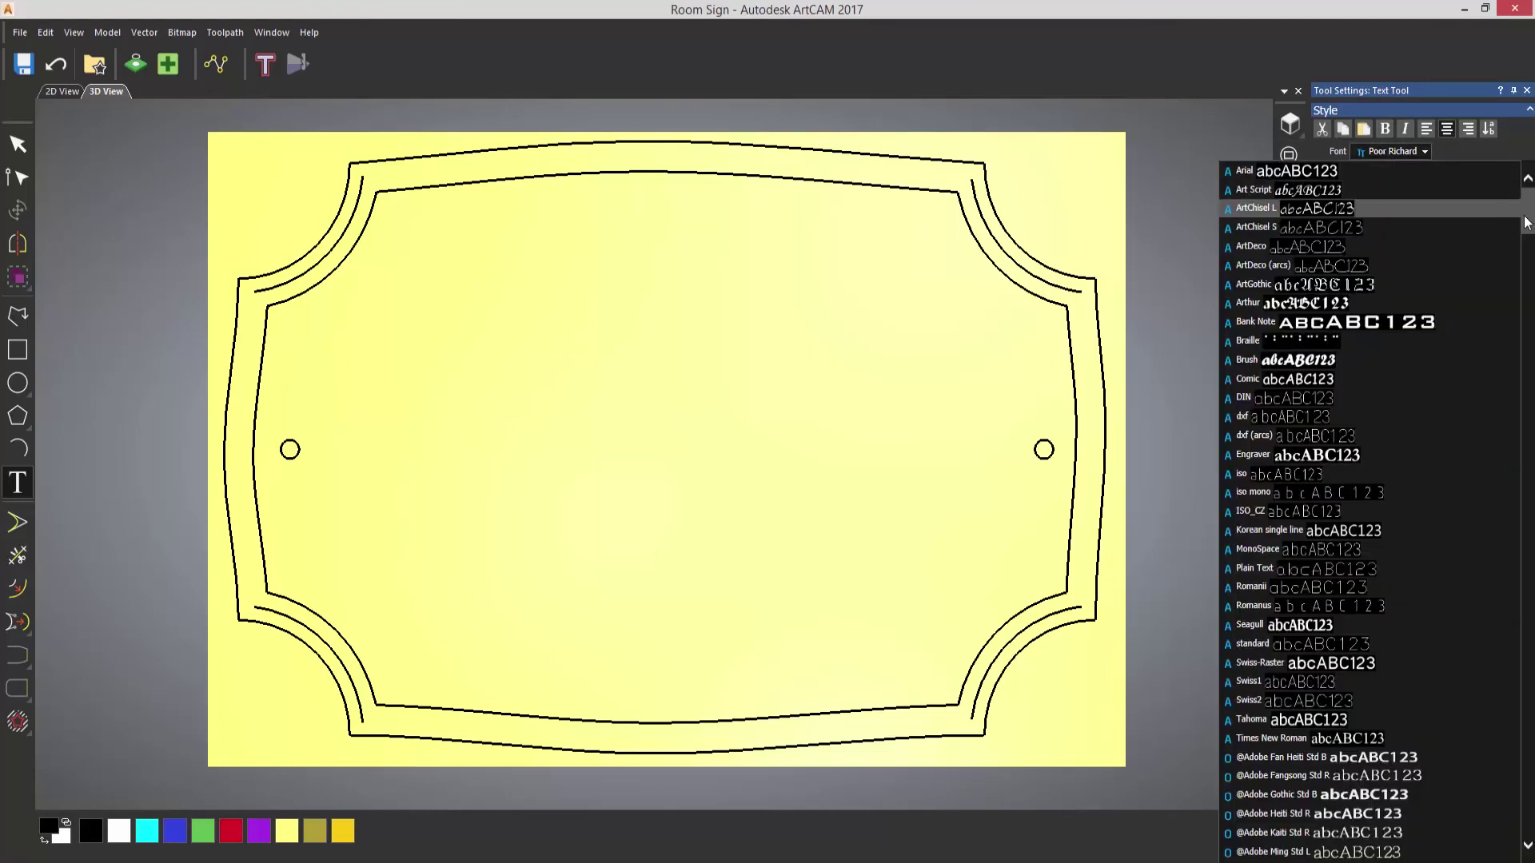
{"action": "left_click_drag", "start_coordinate": [1528, 222], "coordinate": [1528, 184]}
{"action": "left_click", "coordinate": [1493, 125]}
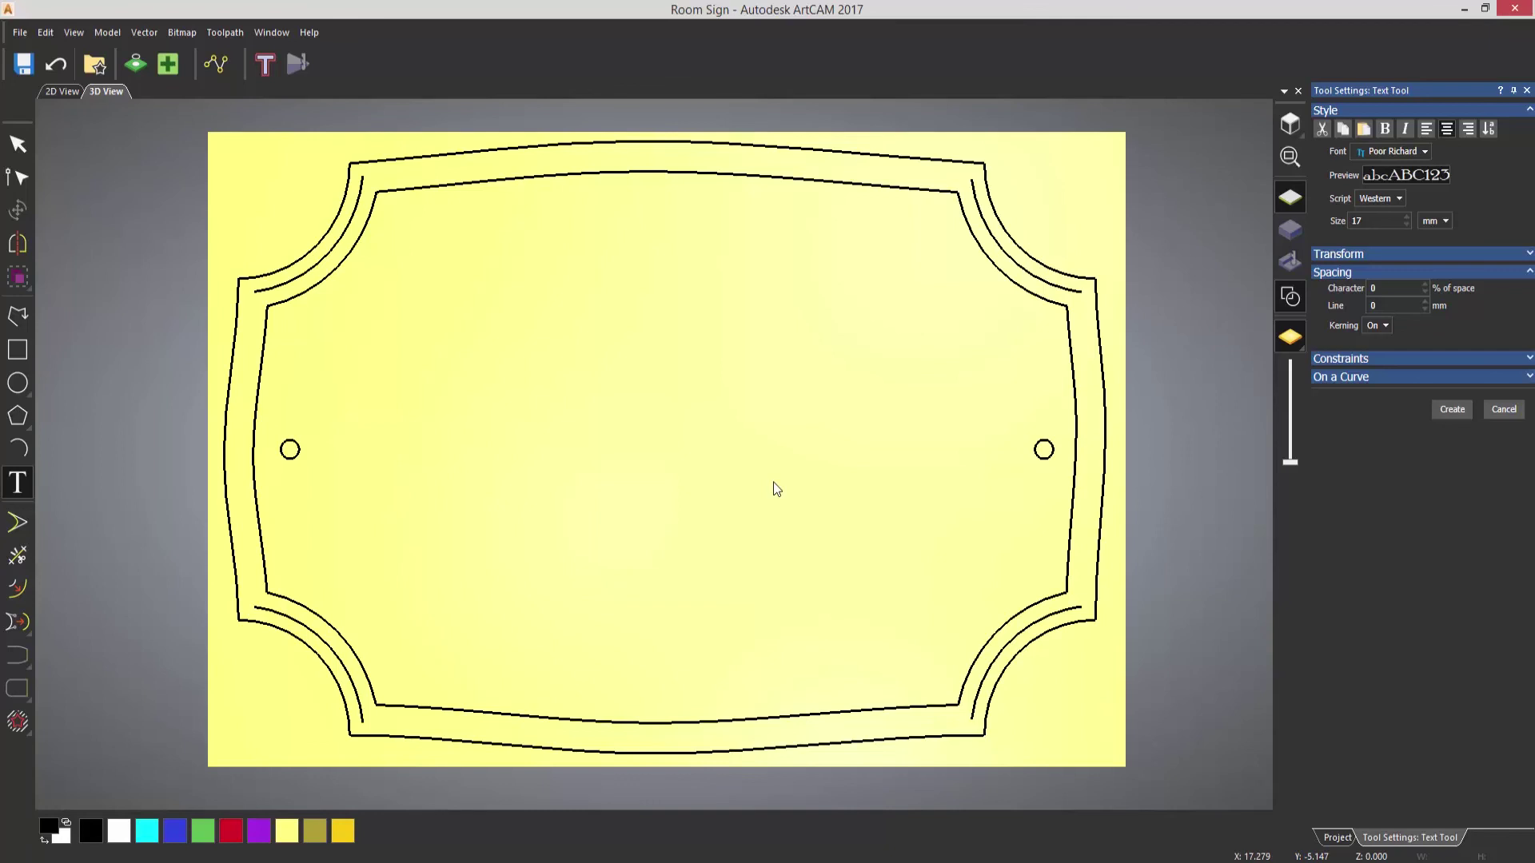
{"action": "left_click", "coordinate": [497, 424]}
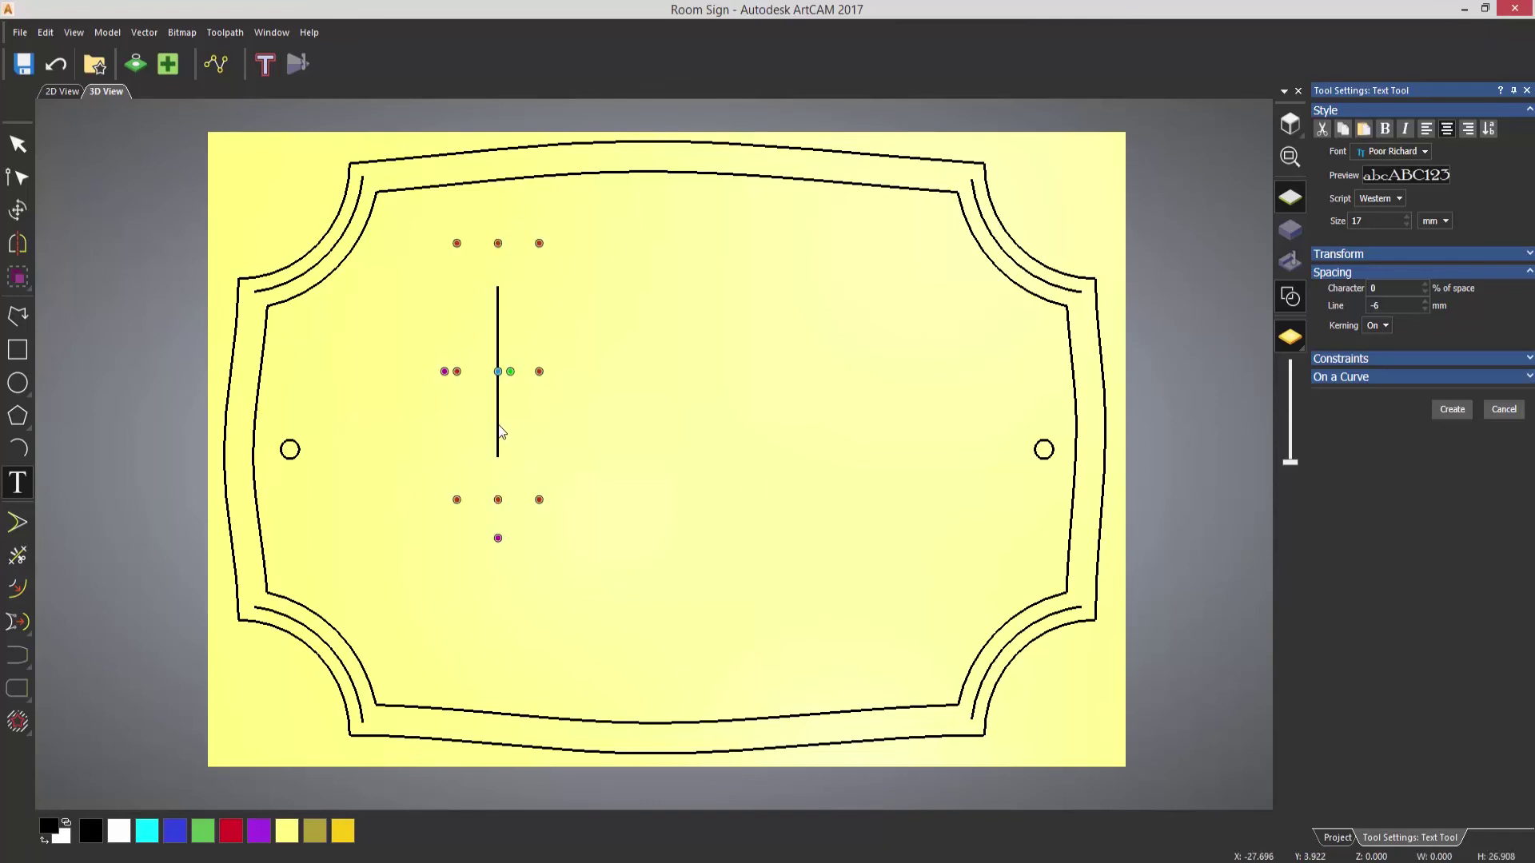
{"action": "type", "text": "Jun"}
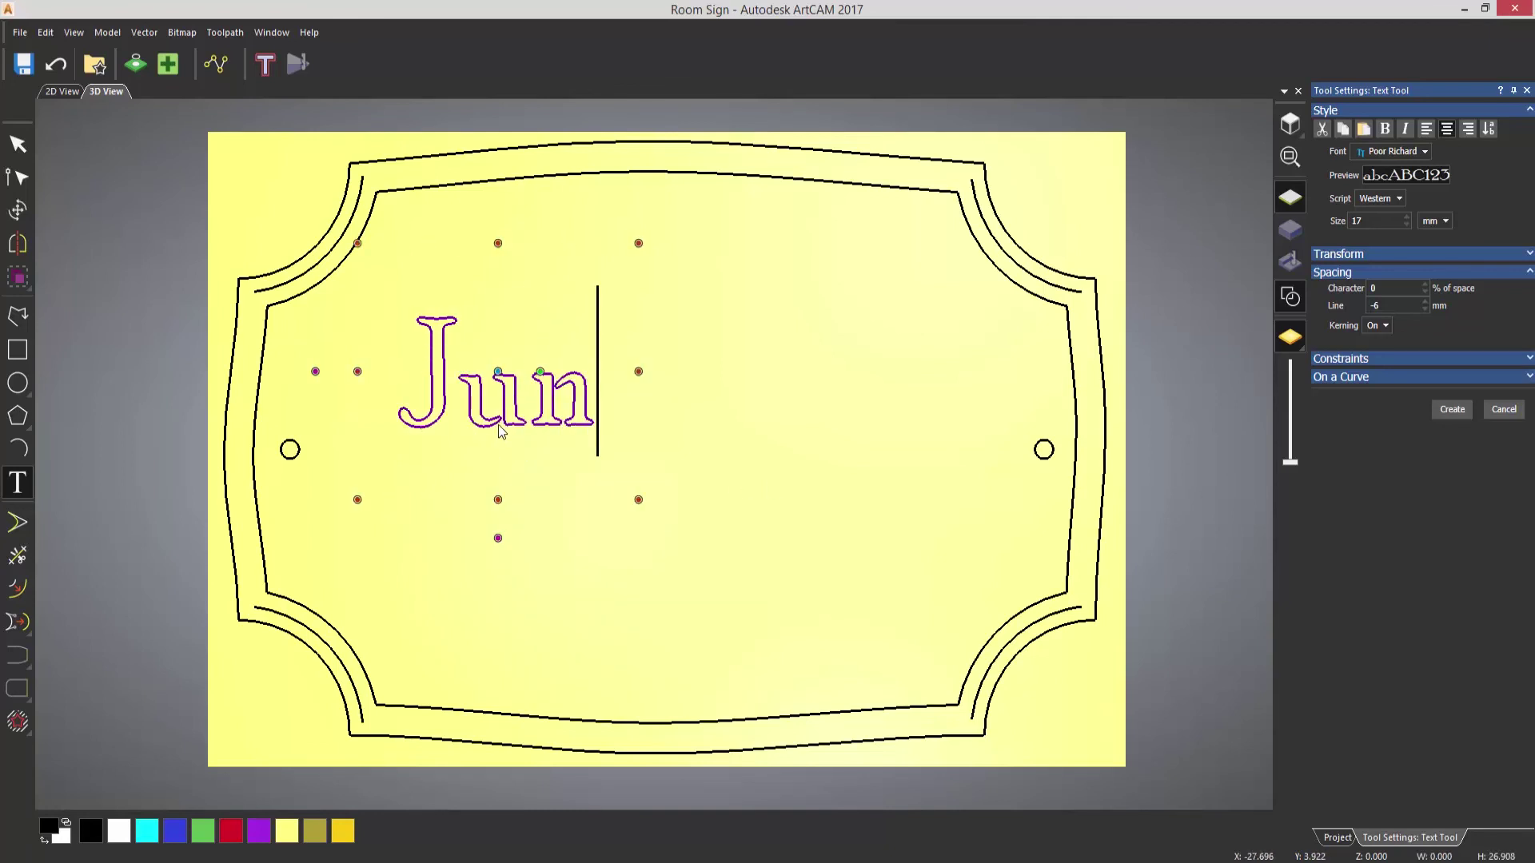
{"action": "type", "text": "ior"}
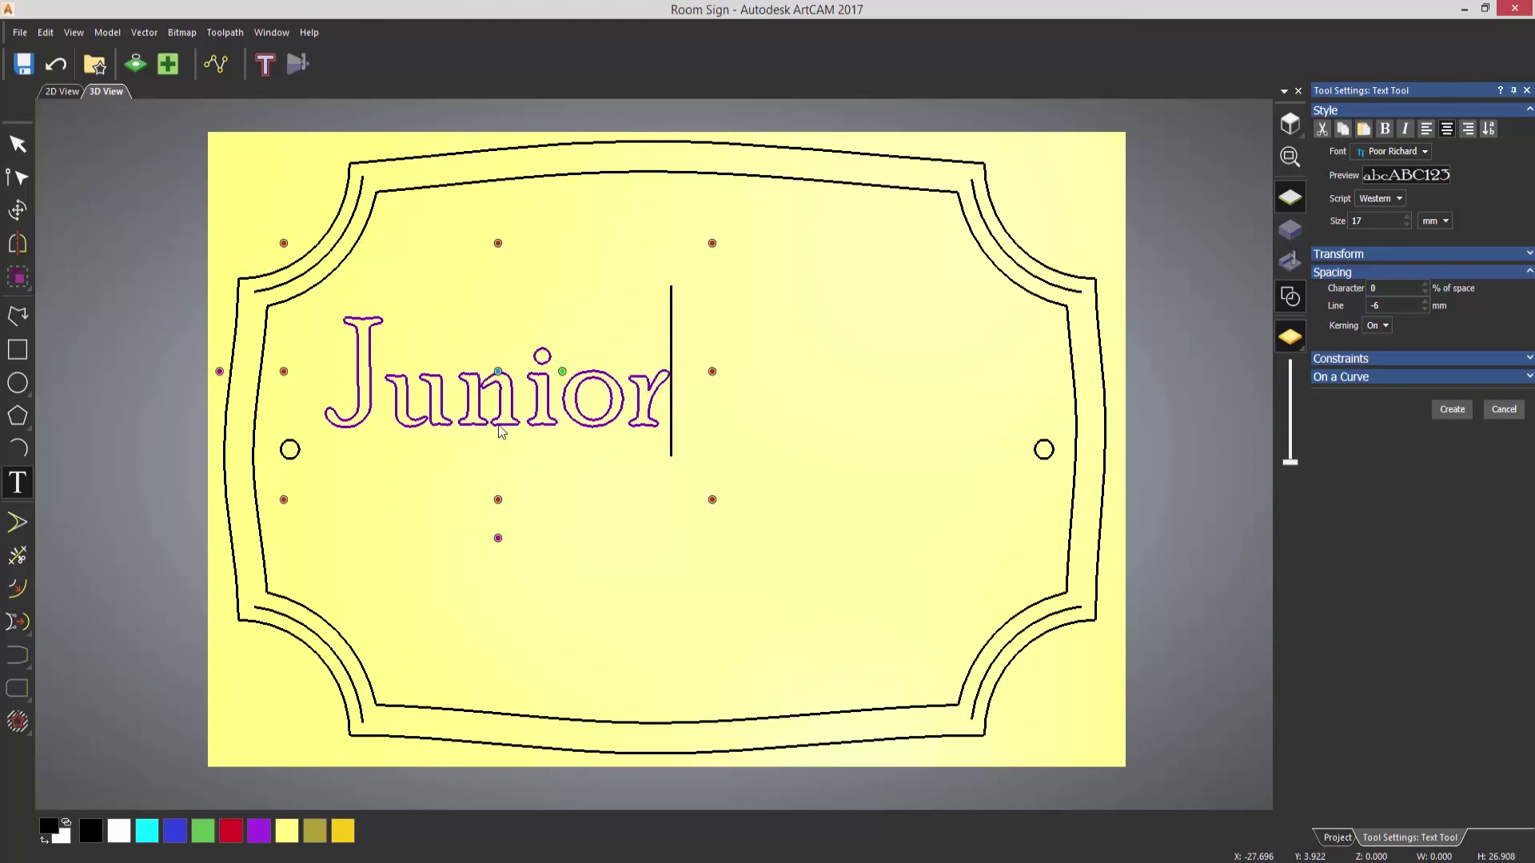
{"action": "type", "text": "'s"}
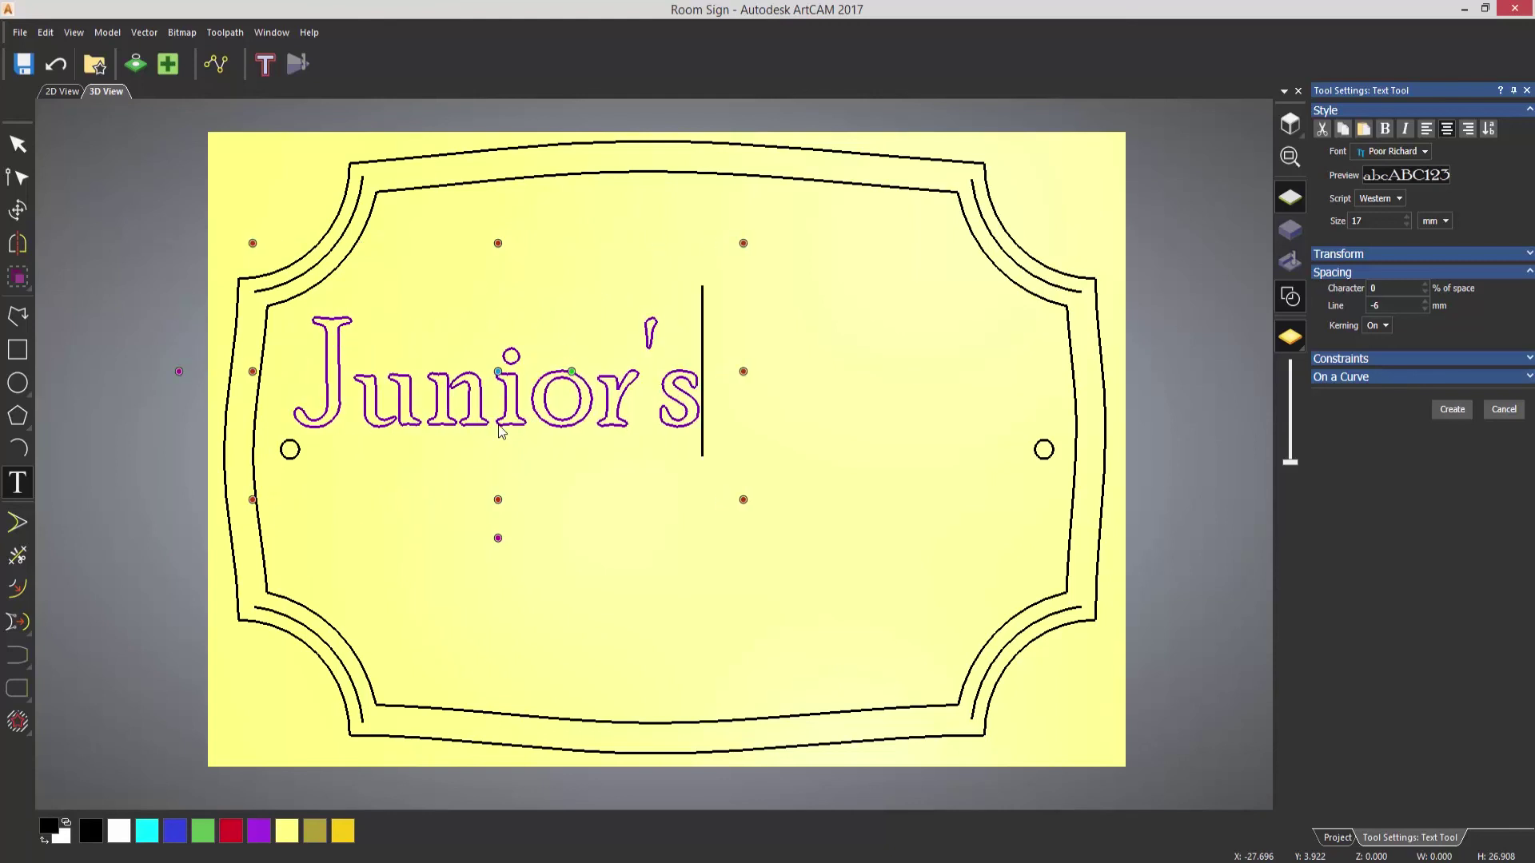
{"action": "key", "text": "Return"}
{"action": "type", "text": "Room"}
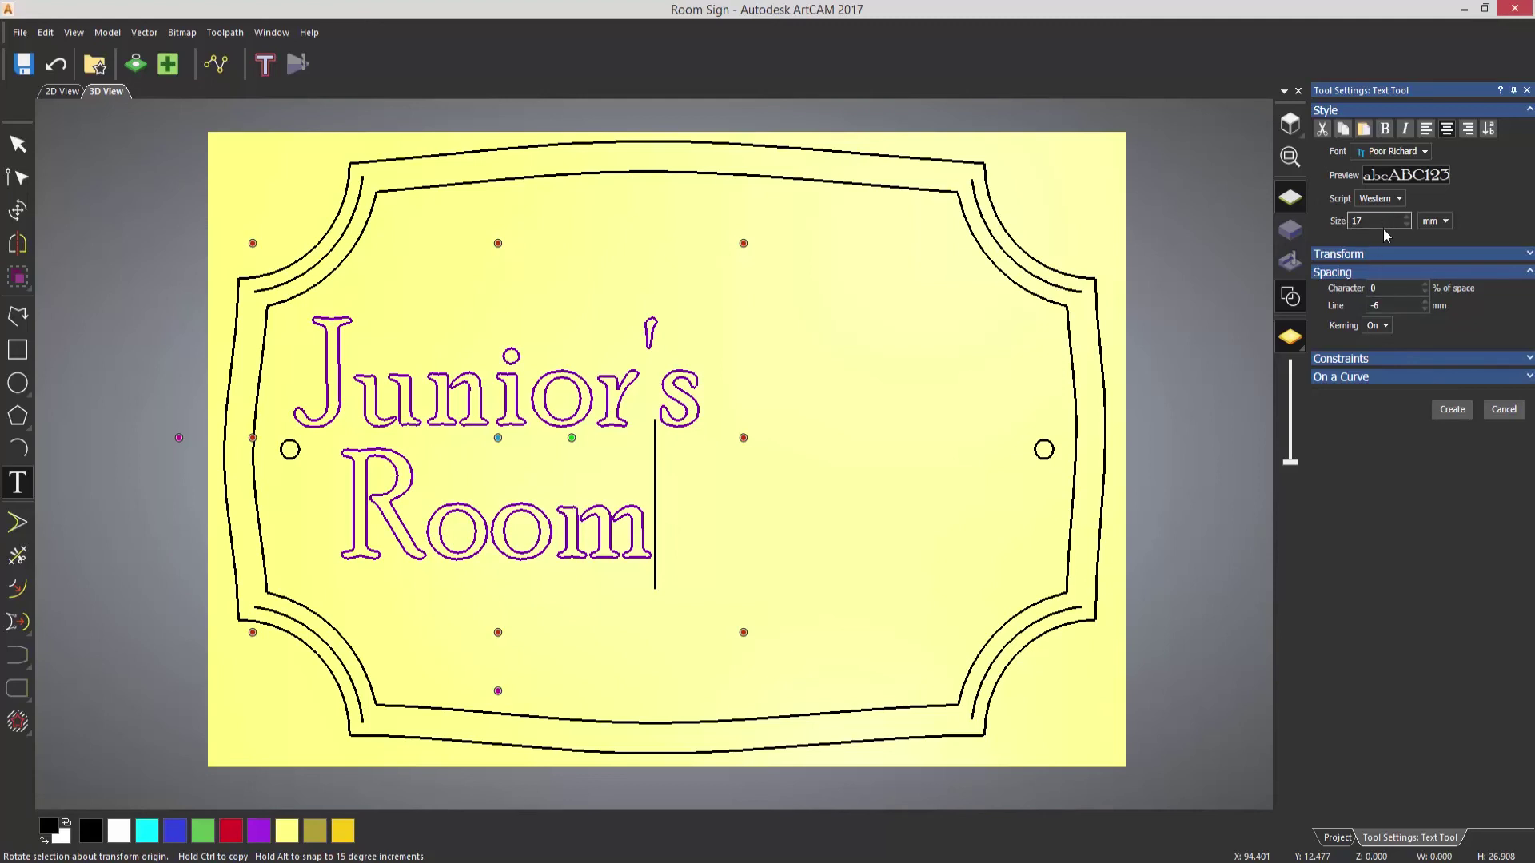
{"action": "left_click", "coordinate": [1452, 409]}
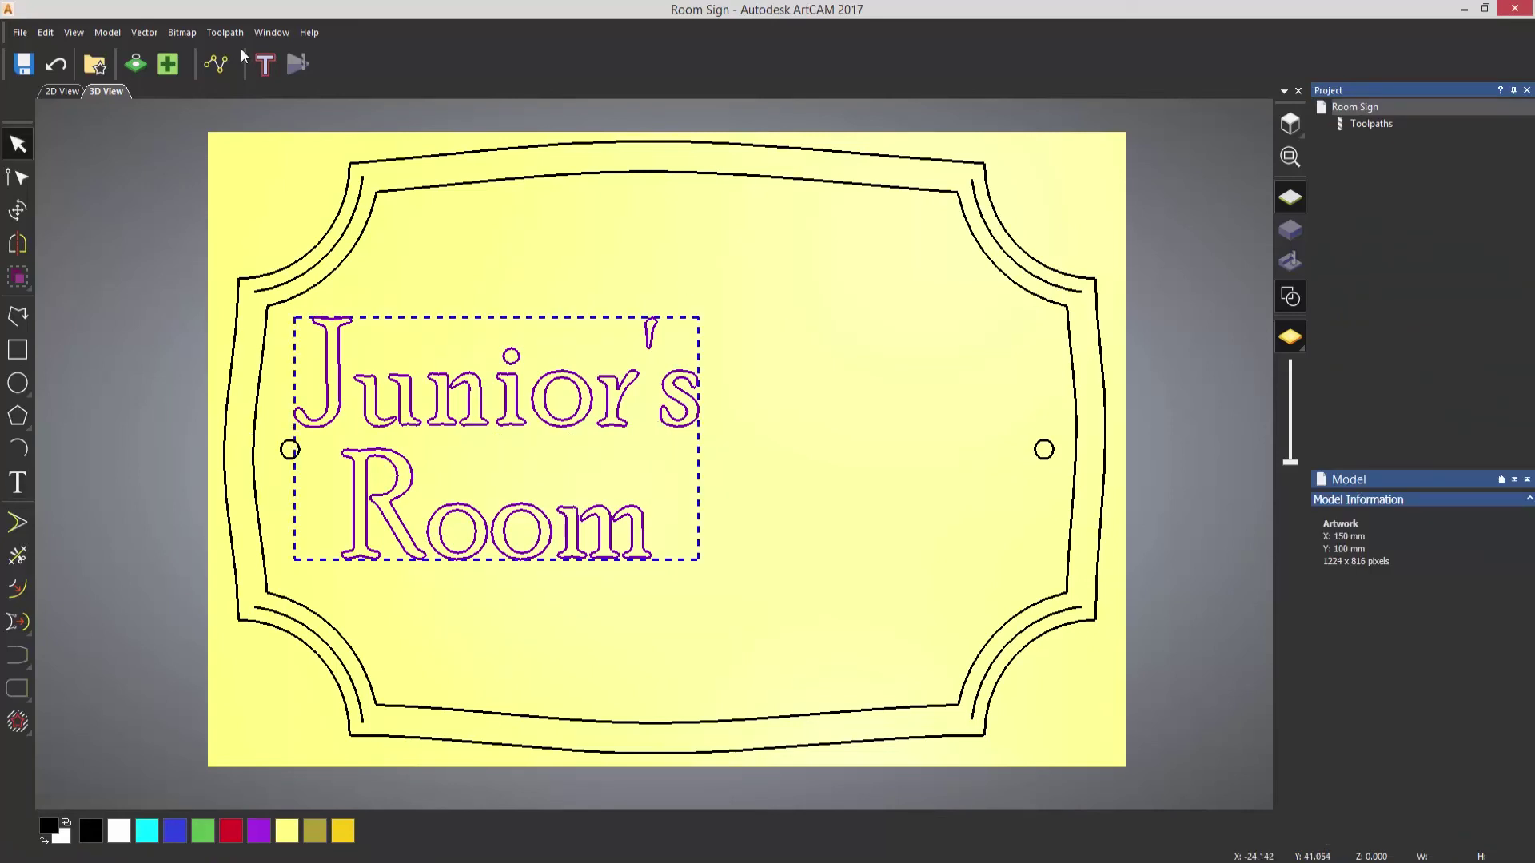
Step: Centre the two-line text in the model, deselect it, and check that all its letters select together
{"action": "left_click", "coordinate": [141, 32]}
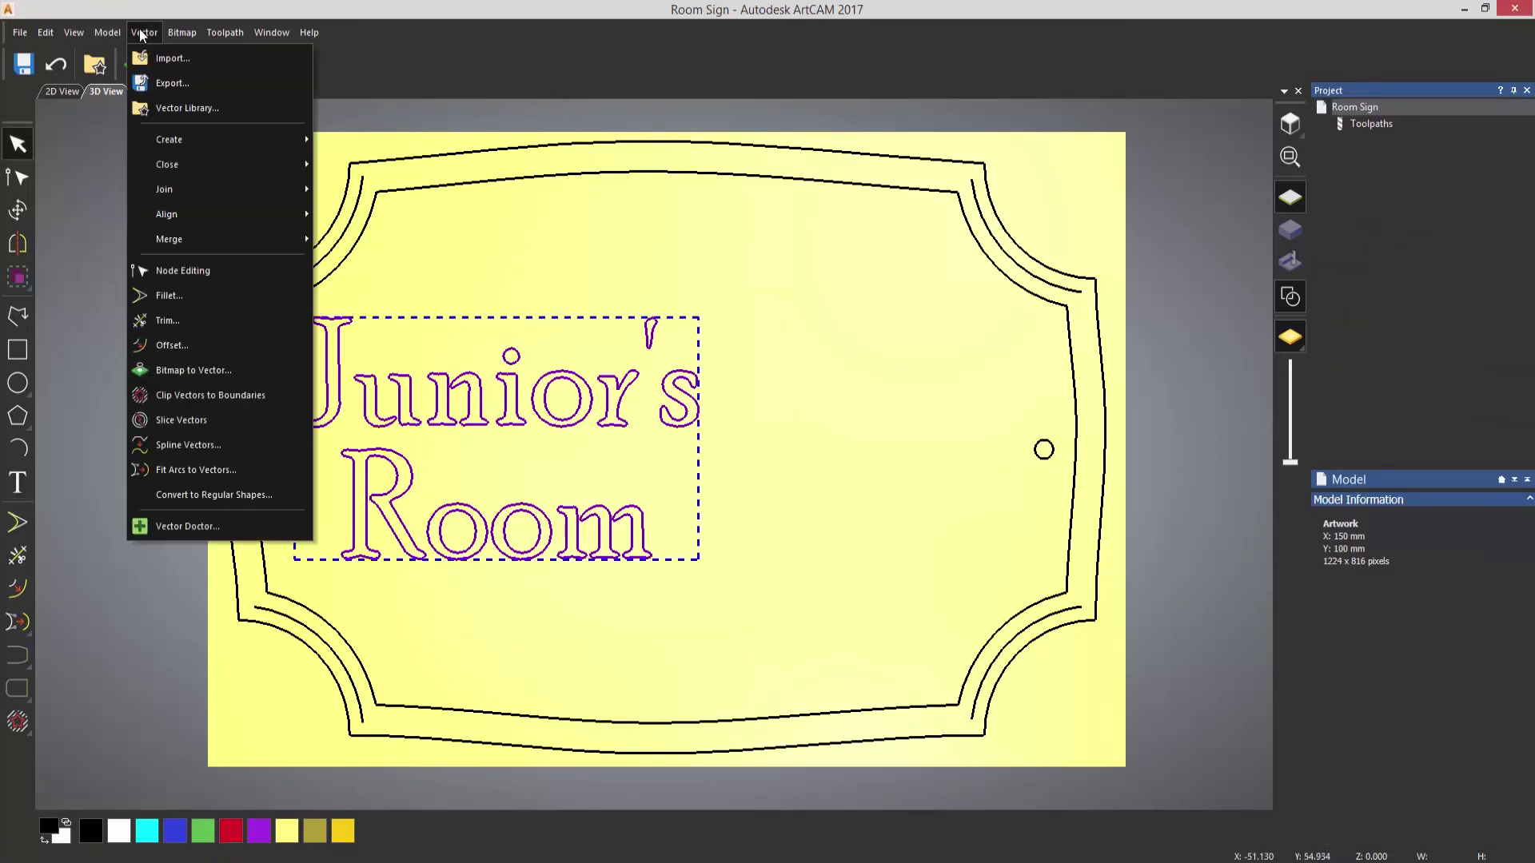
{"action": "mouse_move", "coordinate": [313, 218]}
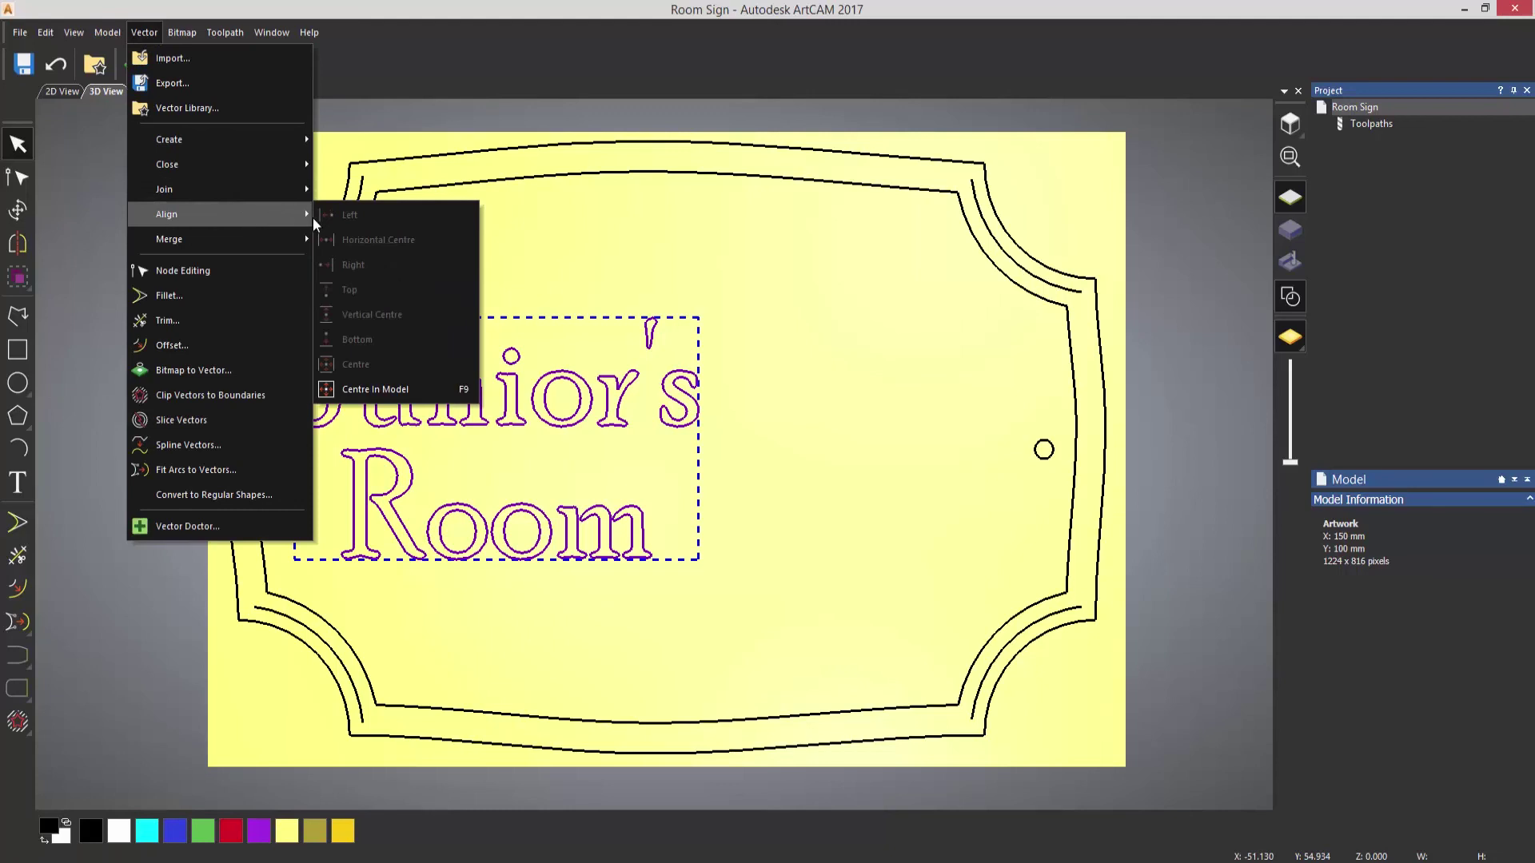
{"action": "left_click", "coordinate": [407, 387]}
{"action": "left_click", "coordinate": [380, 492]}
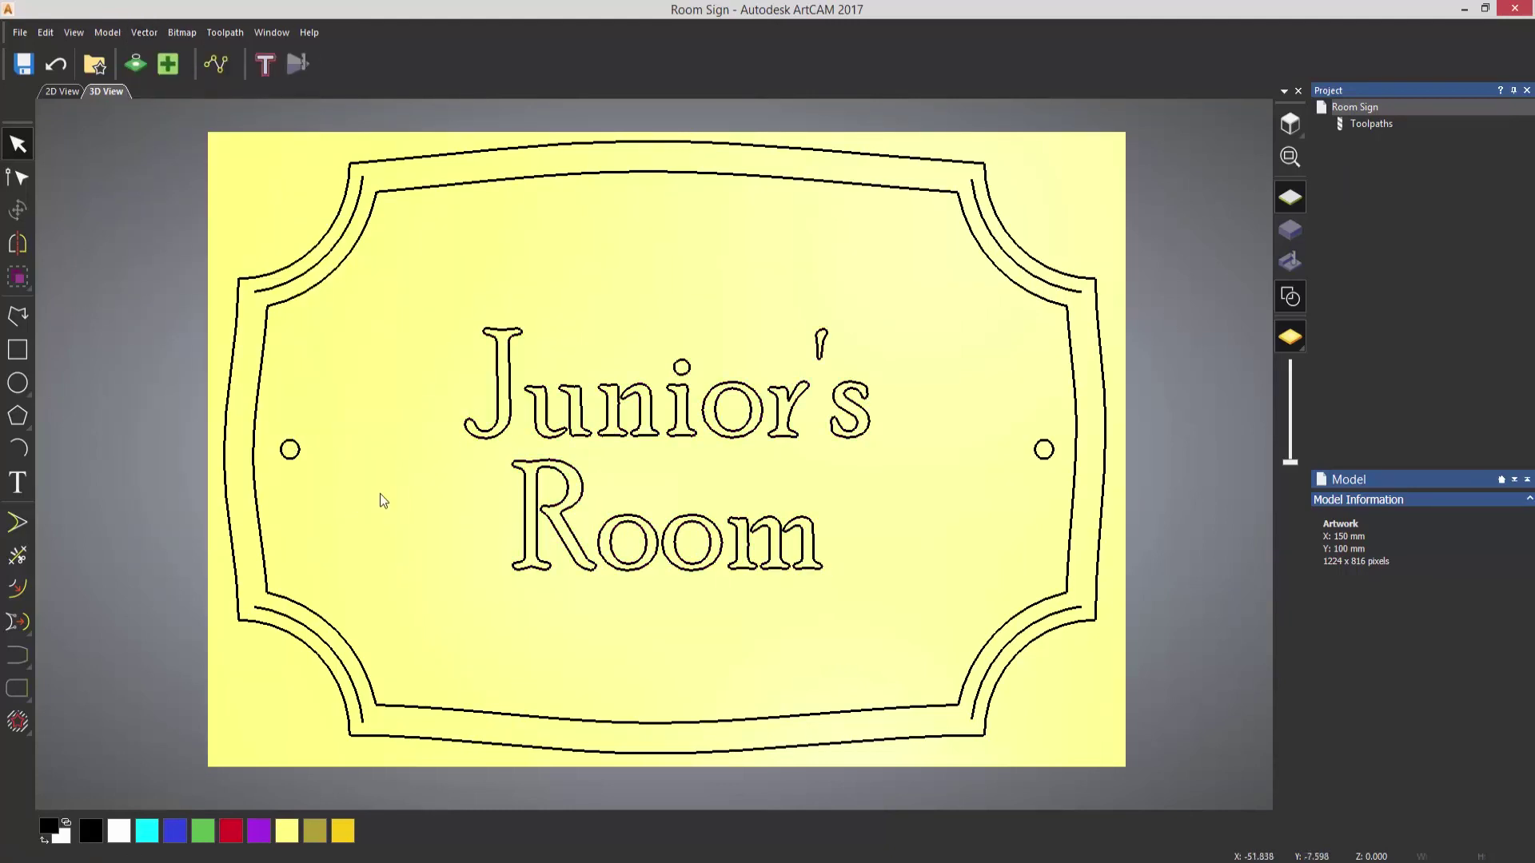
{"action": "left_click", "coordinate": [523, 478]}
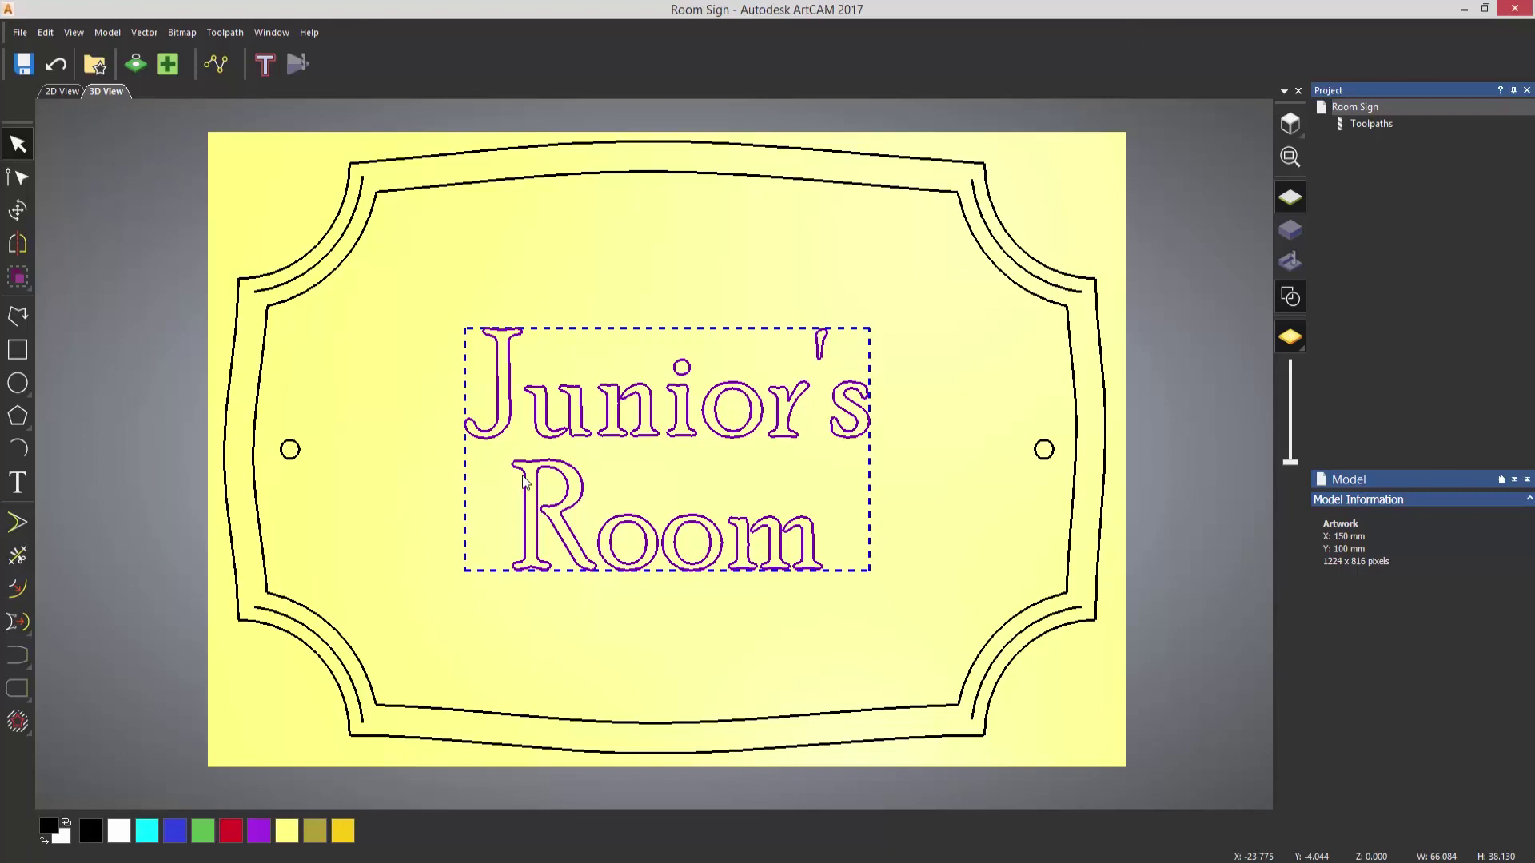
{"action": "left_click", "coordinate": [391, 516]}
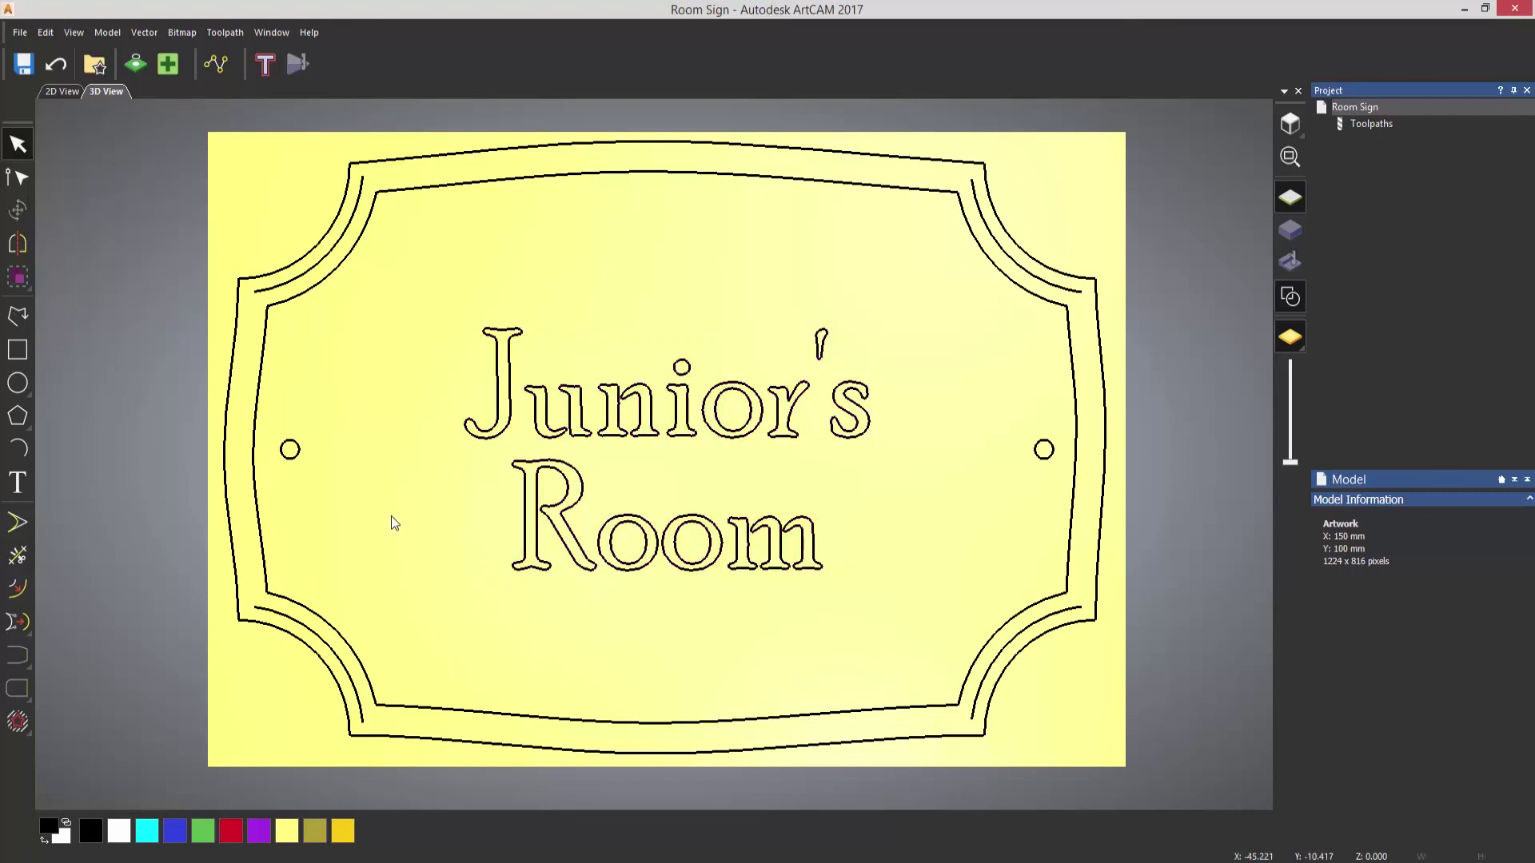
Step: Group the two small circles at opposite sides of the sign and check that they select together
{"action": "left_click", "coordinate": [291, 459]}
{"action": "left_click", "coordinate": [1043, 450], "text": "shift"}
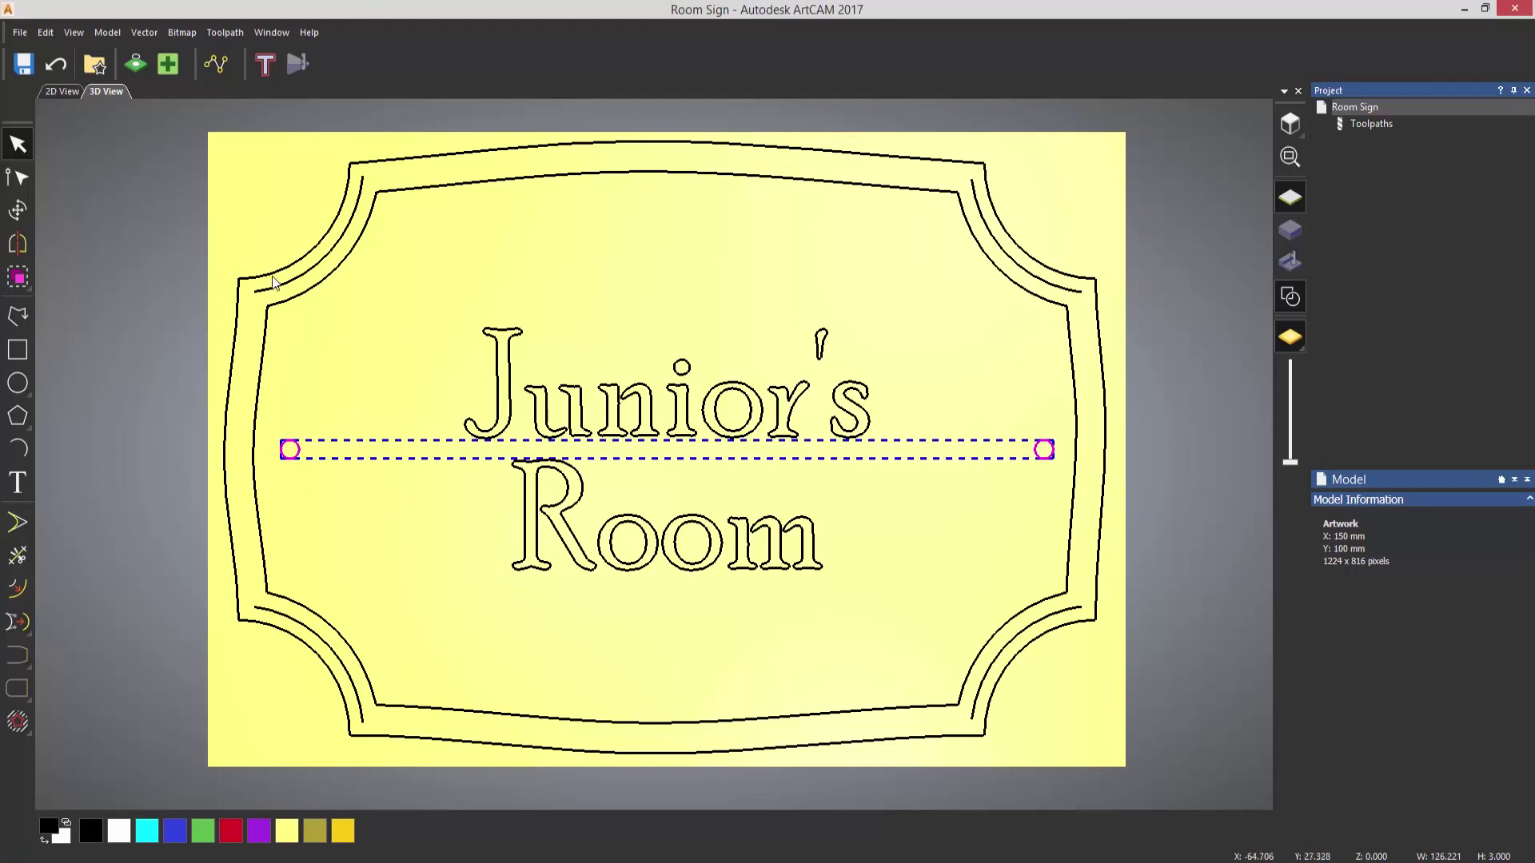
{"action": "left_click", "coordinate": [17, 281]}
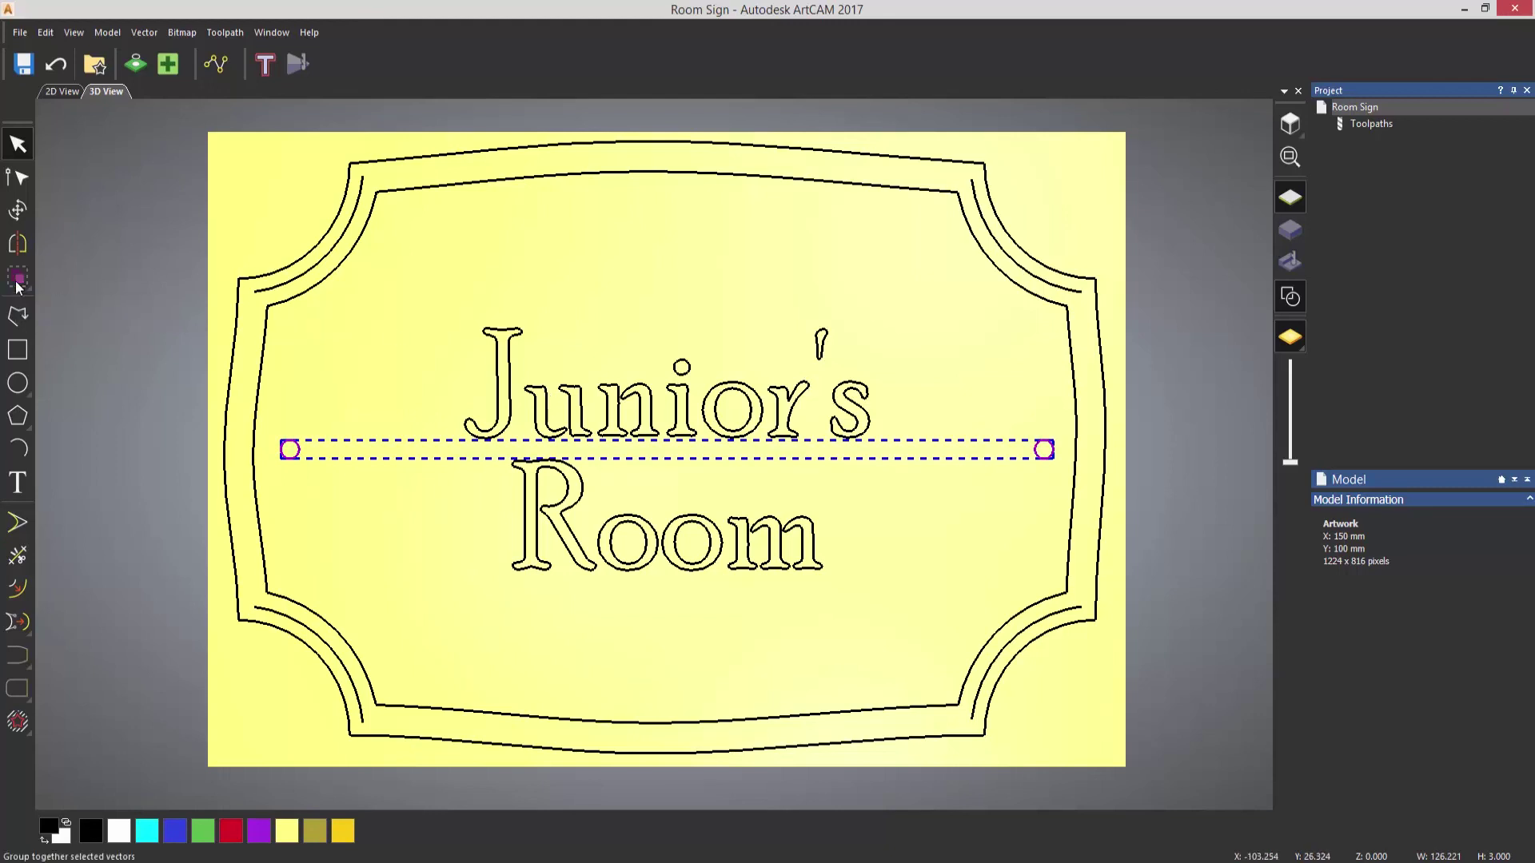
{"action": "left_click", "coordinate": [353, 492]}
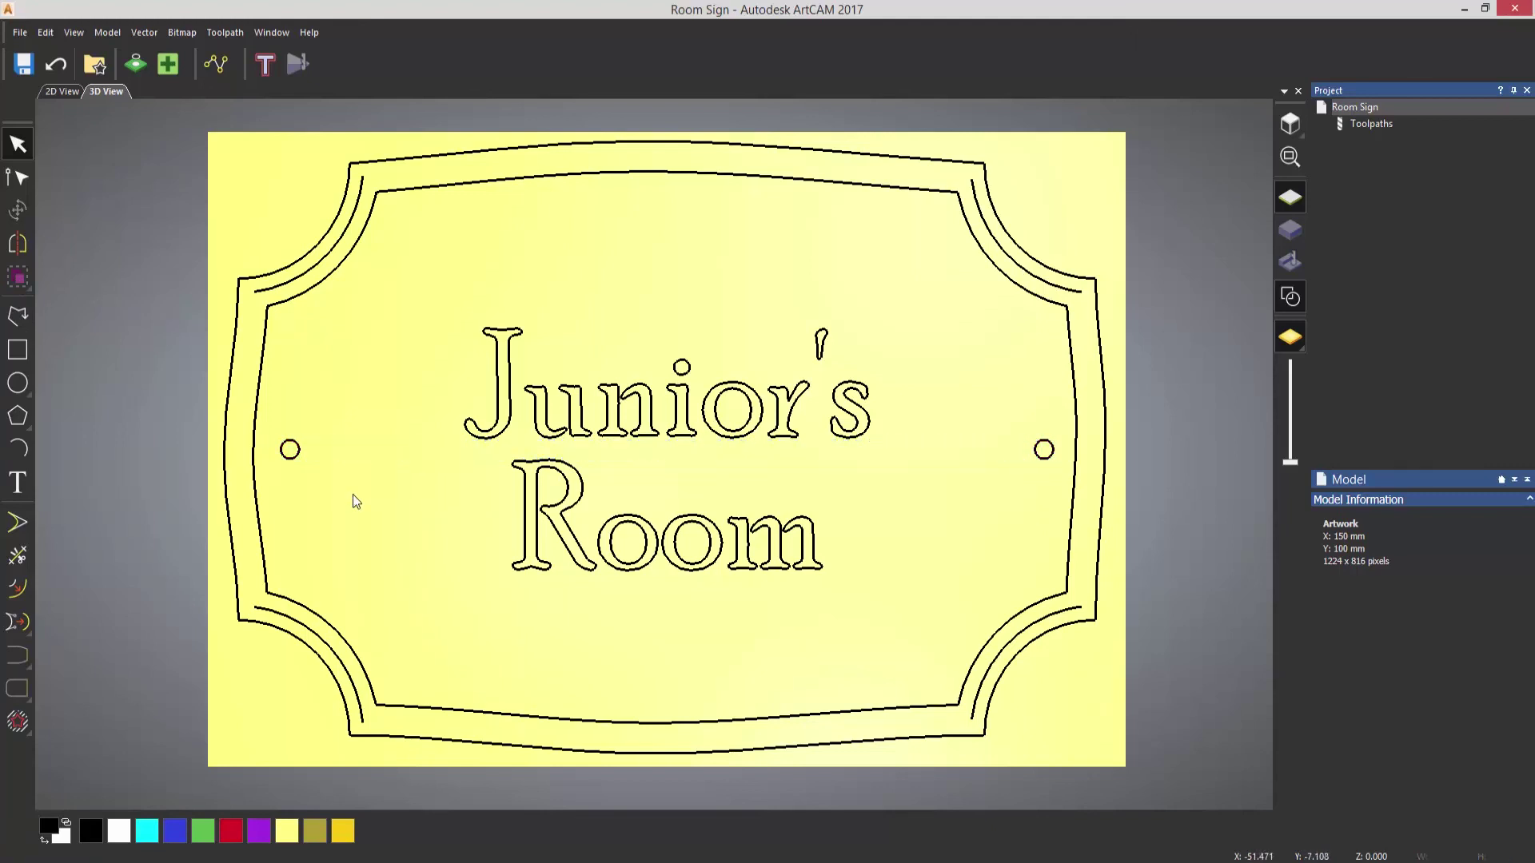
{"action": "left_click", "coordinate": [288, 458]}
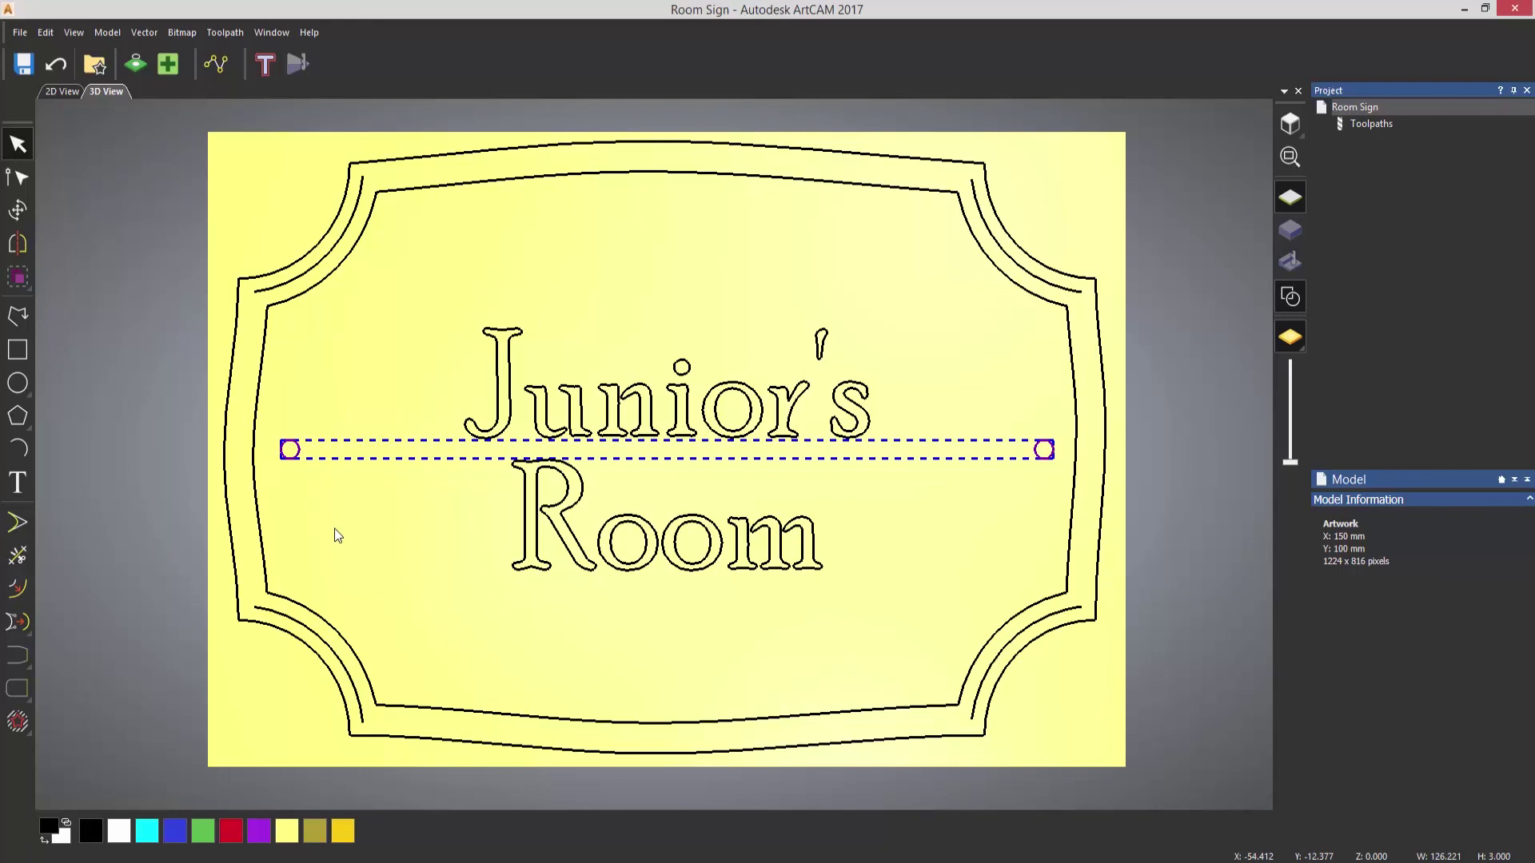